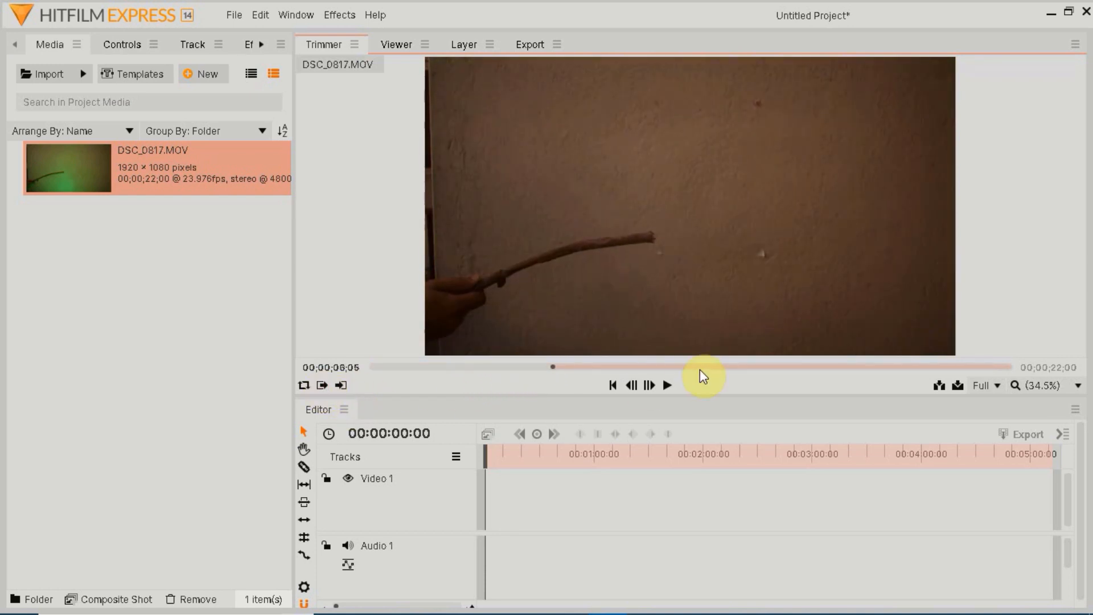
Mark the clip's end at 00;00;18;16 in the Trimmer and make a 1080p Full HD composite shot from DSC_0817.MOV.
drag(822, 371, 915, 373)
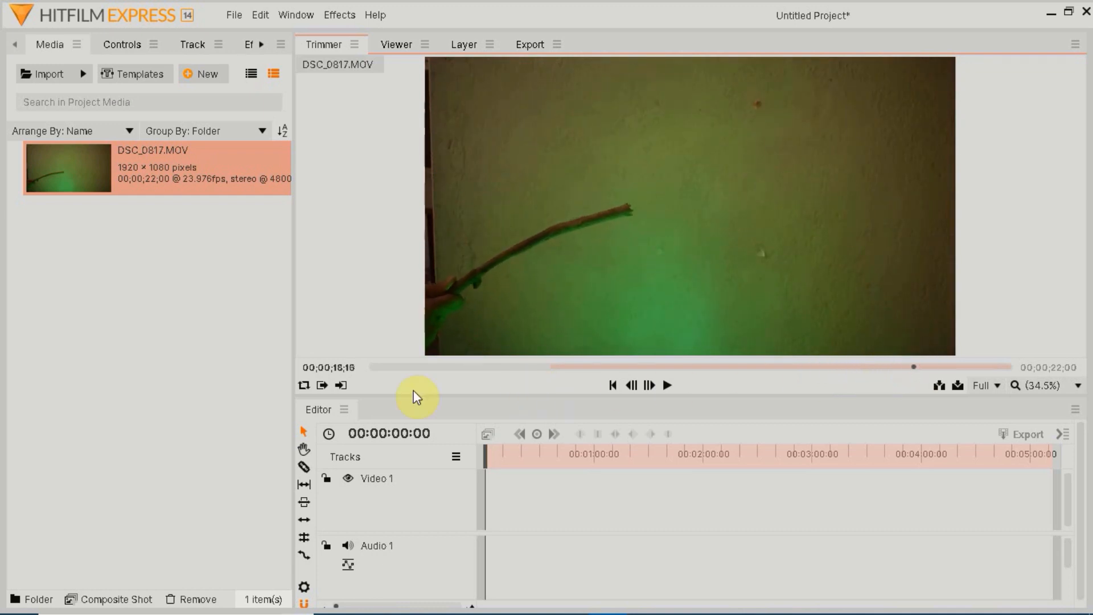
right_click(150, 159)
click(226, 364)
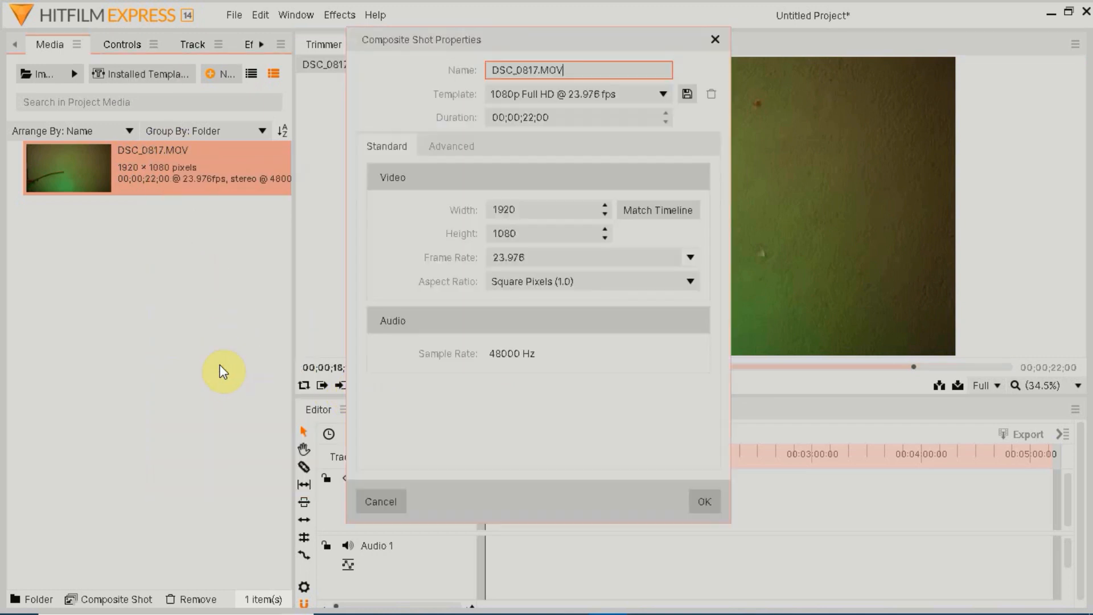
click(705, 502)
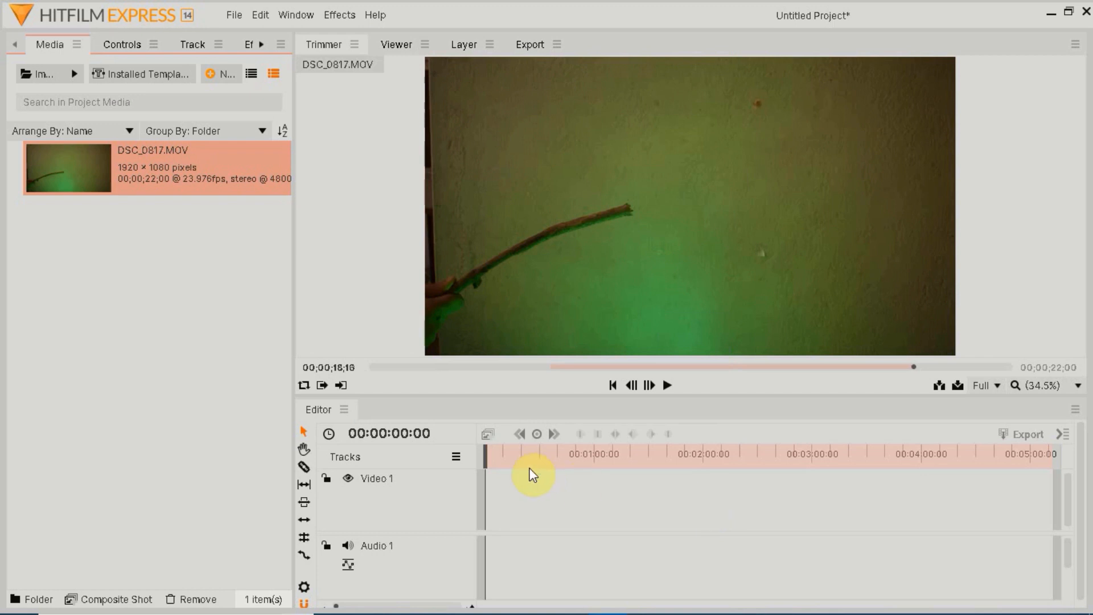
Delete the untrimmed DSC_0817.MOV layer from the composite shot and insert the trimmed clip from the Trimmer instead.
click(481, 479)
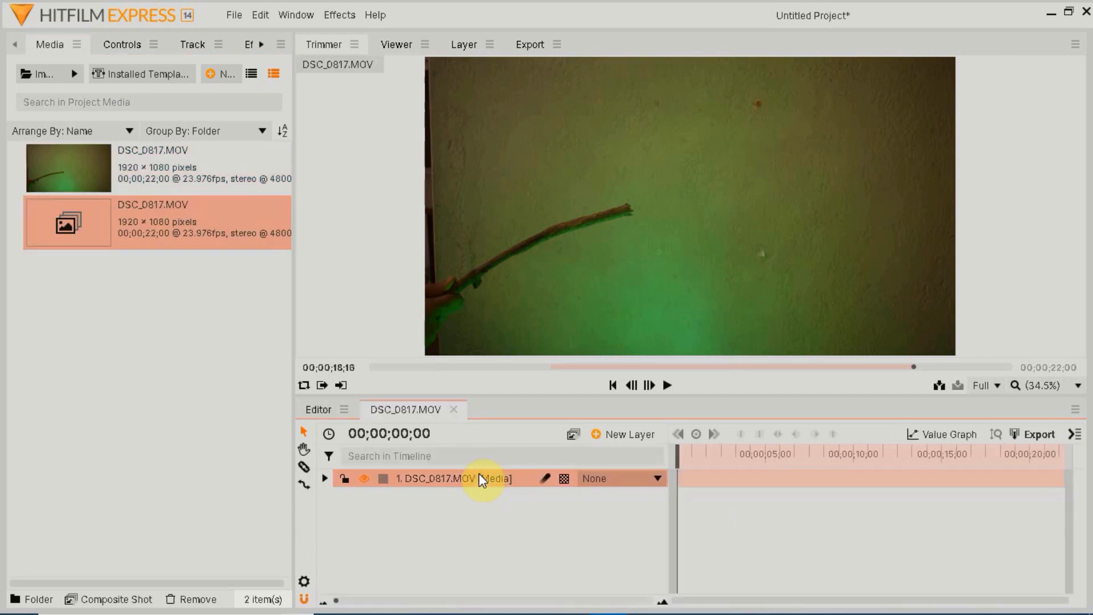
right_click(482, 479)
click(519, 354)
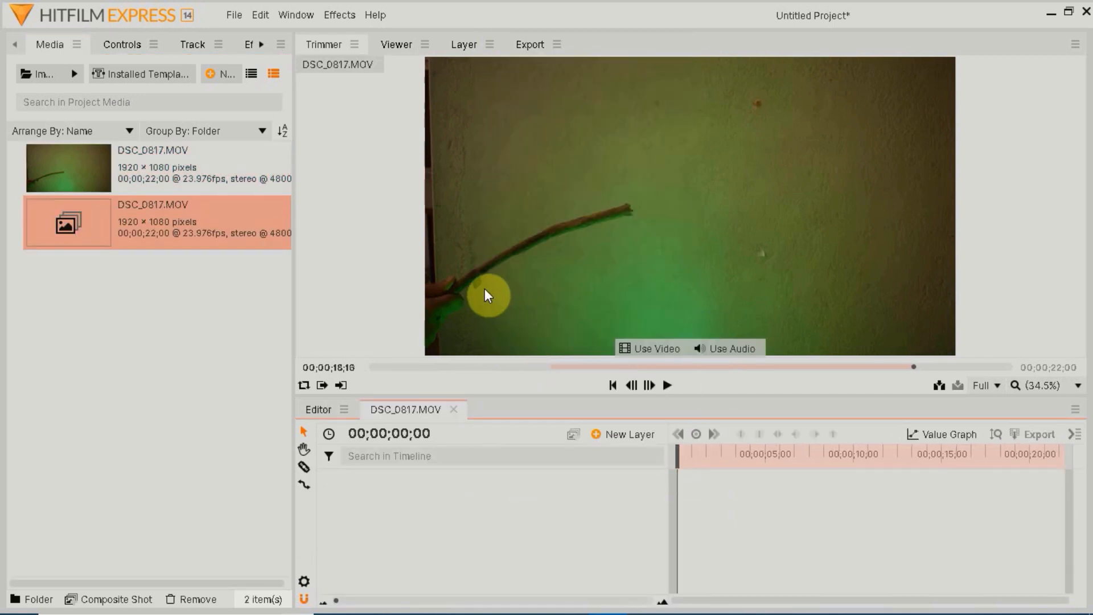
click(493, 333)
drag(489, 322, 494, 491)
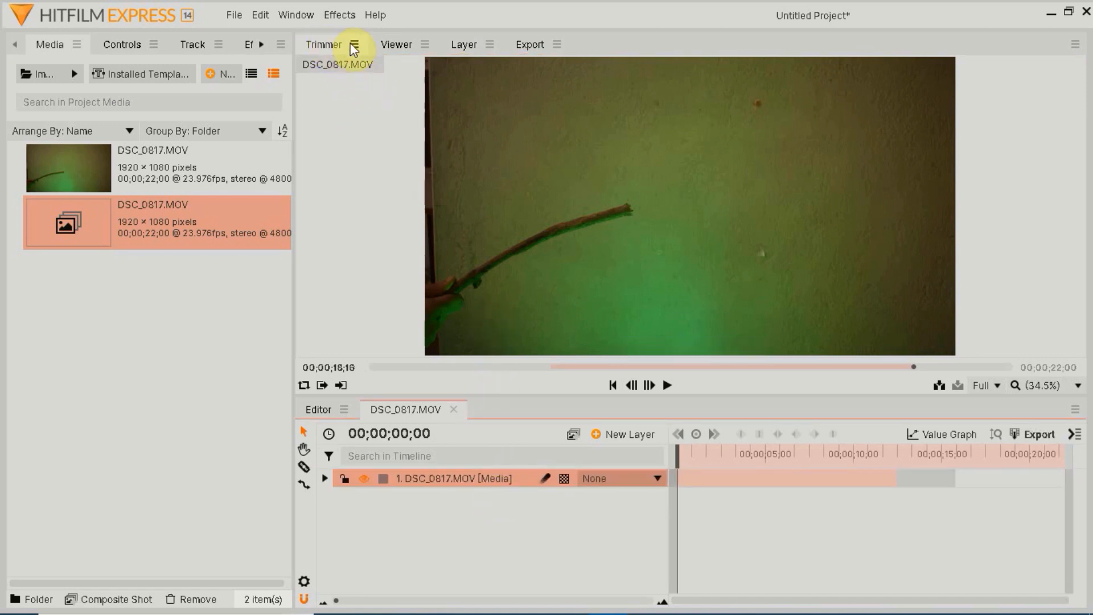
Add a new point layer above the footage in the composite shot and rename it "tracking data".
click(397, 45)
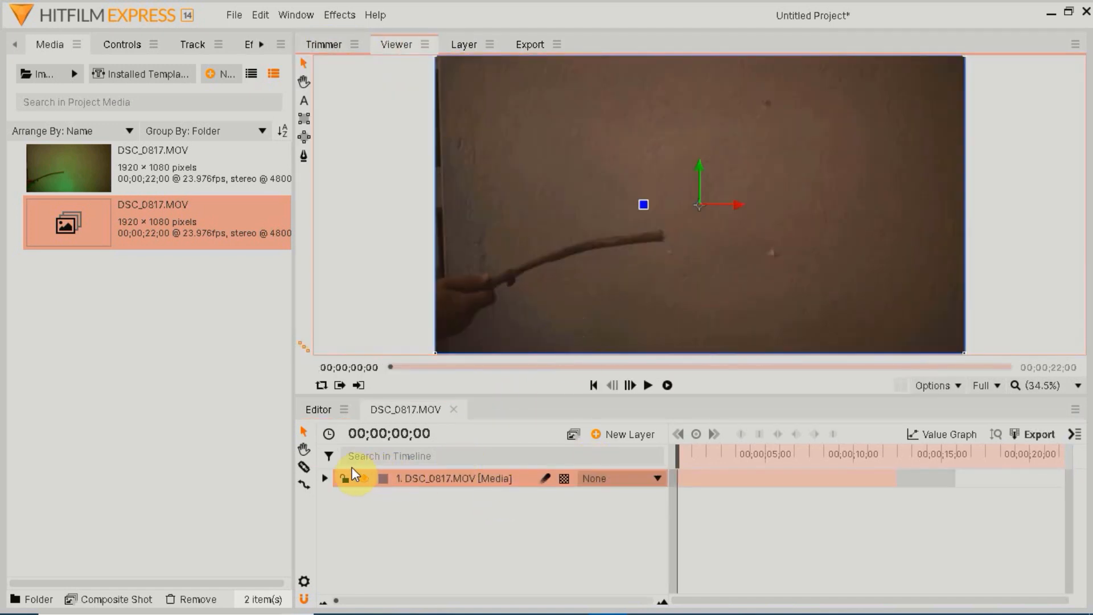
click(597, 437)
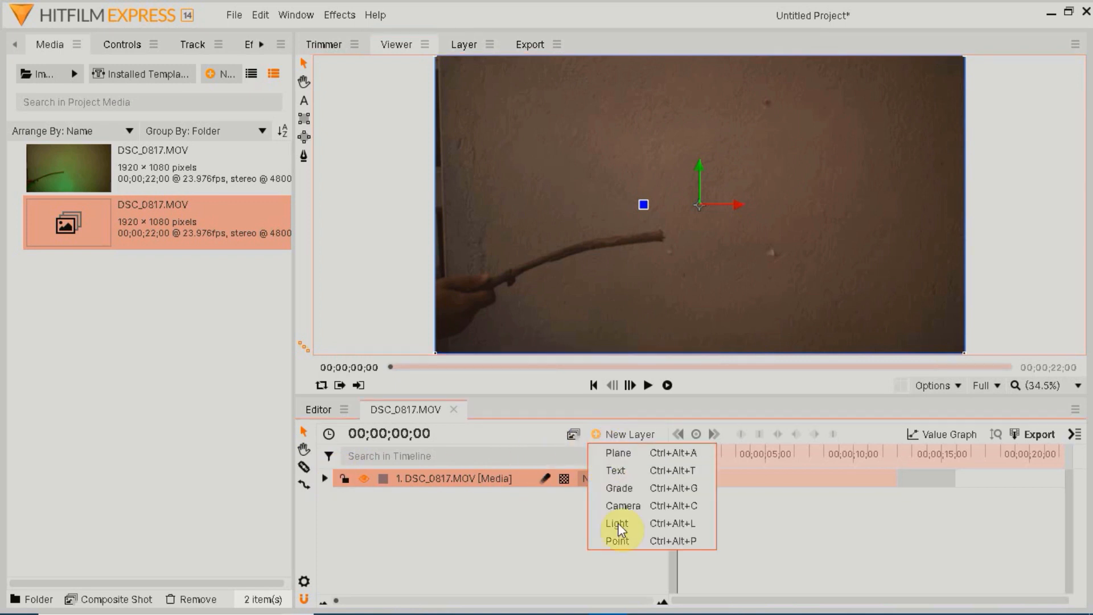
click(621, 538)
right_click(473, 481)
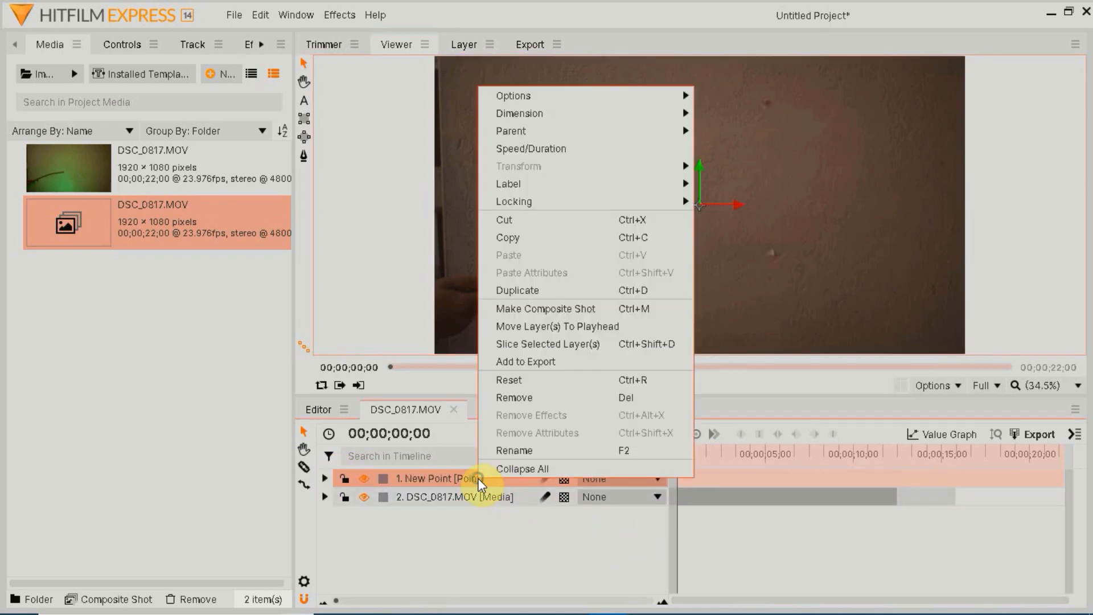
click(505, 447)
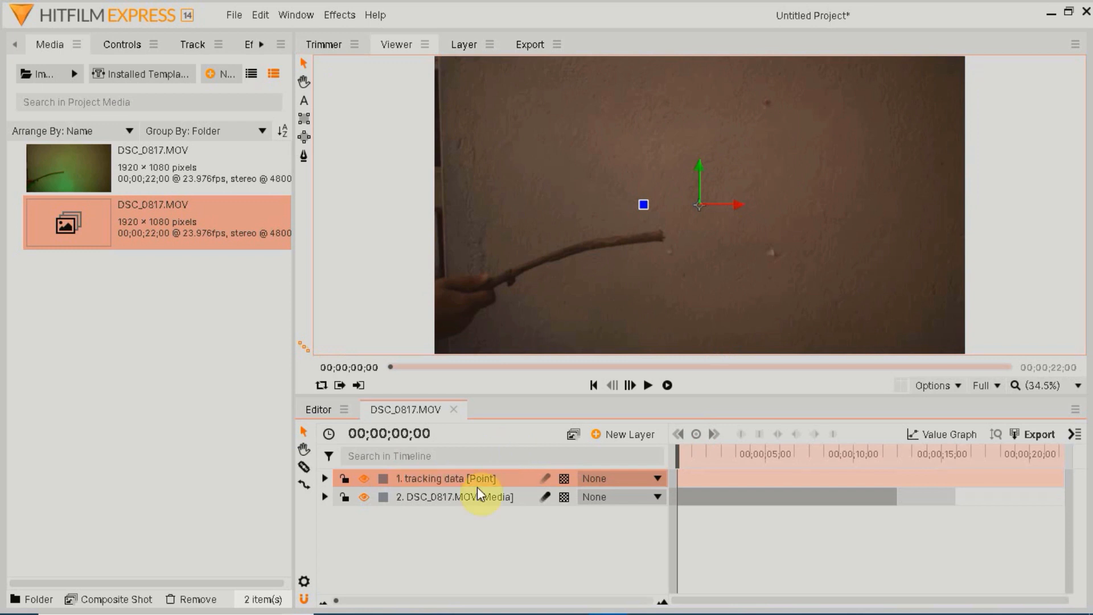
Add a tracker to the DSC_0817.MOV layer.
click(455, 498)
click(325, 497)
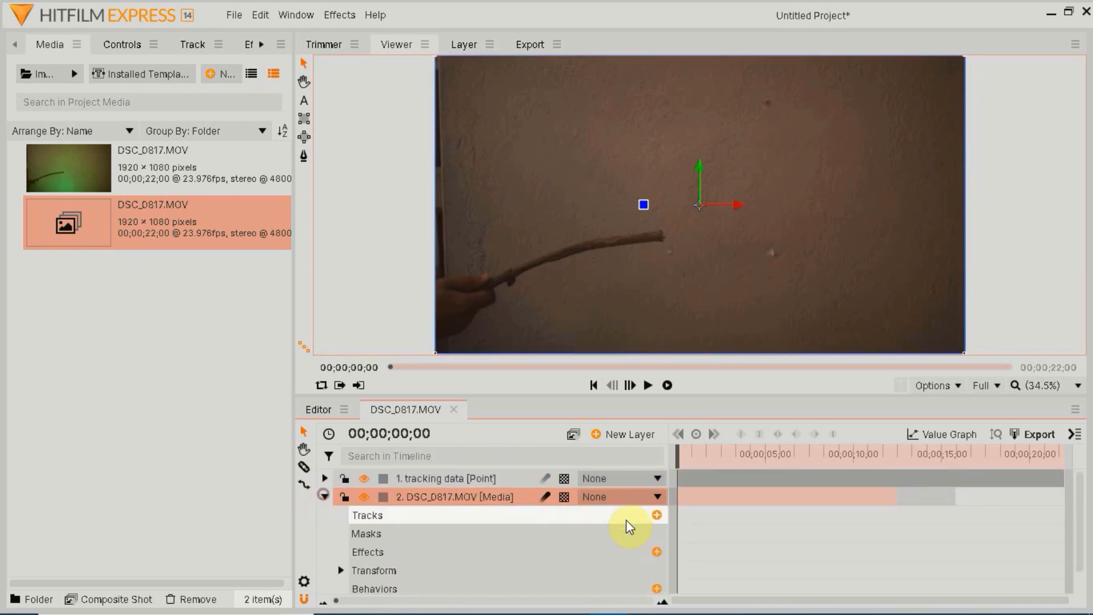
click(656, 516)
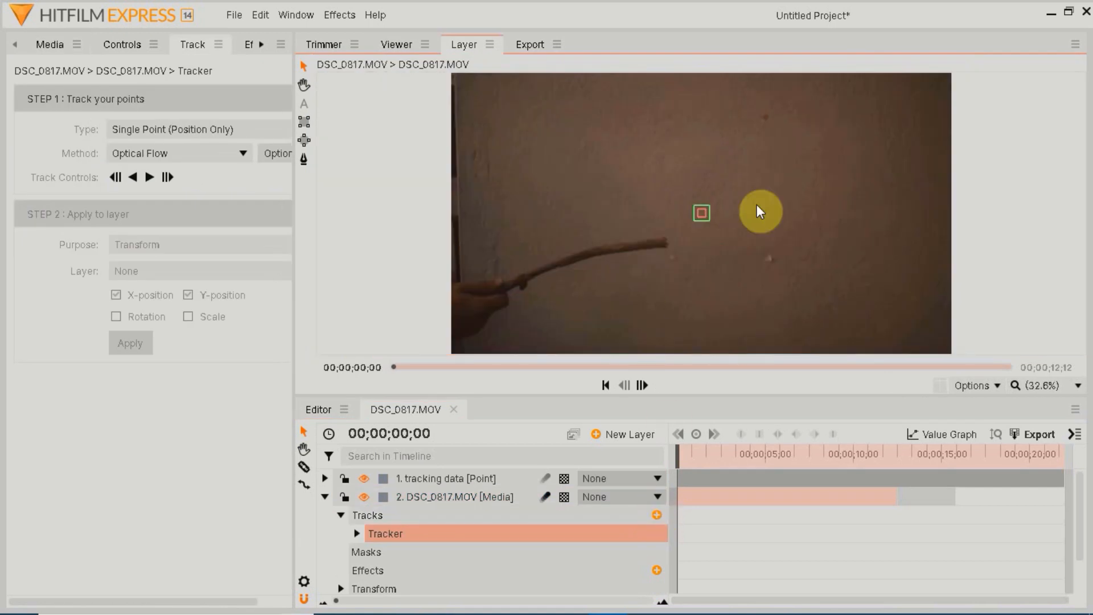
Place the tracking point on the tip of the stick and enlarge its feature and search boxes.
scroll(703, 210, up, 2)
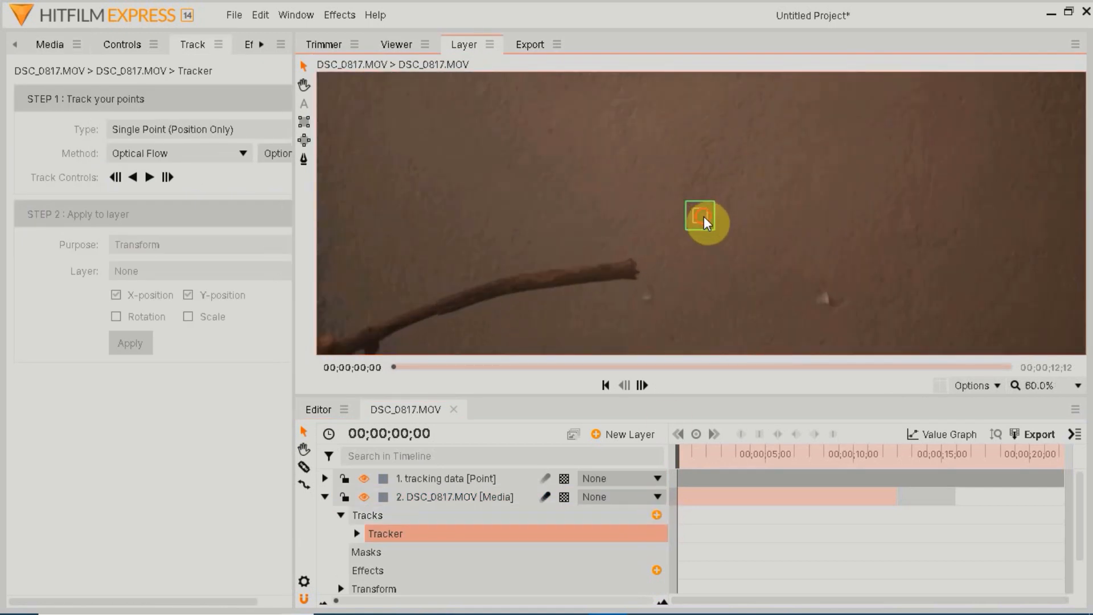
click(704, 218)
drag(714, 228, 652, 287)
key(XF86MonBrightnessUp)
key(XF86MonBrightnessUp)
key(XF86MonBrightnessUp)
key(XF86MonBrightnessUp)
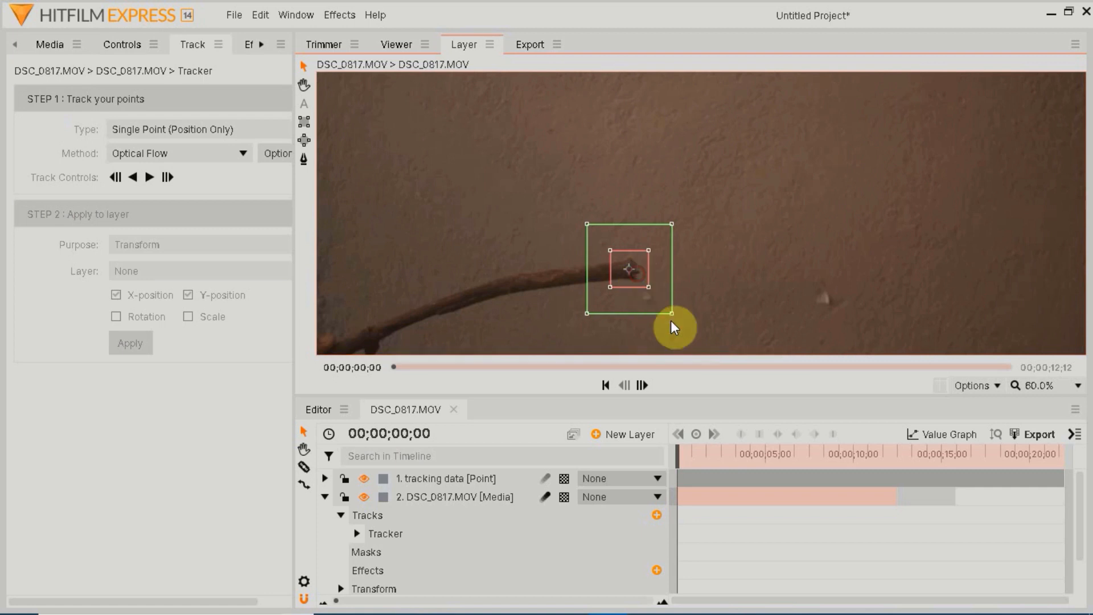
drag(674, 313, 682, 317)
Track the stick's tip forward, pause at 00;00;01;18 to recentre the tracking point, and continue tracking to the clip's end.
click(1034, 385)
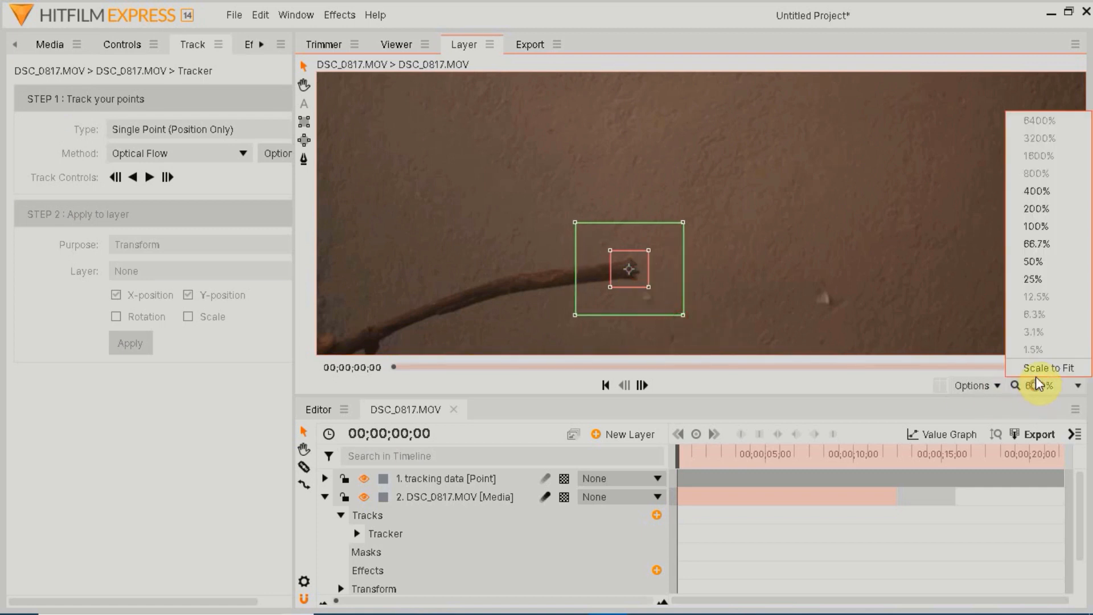
click(1036, 368)
click(154, 177)
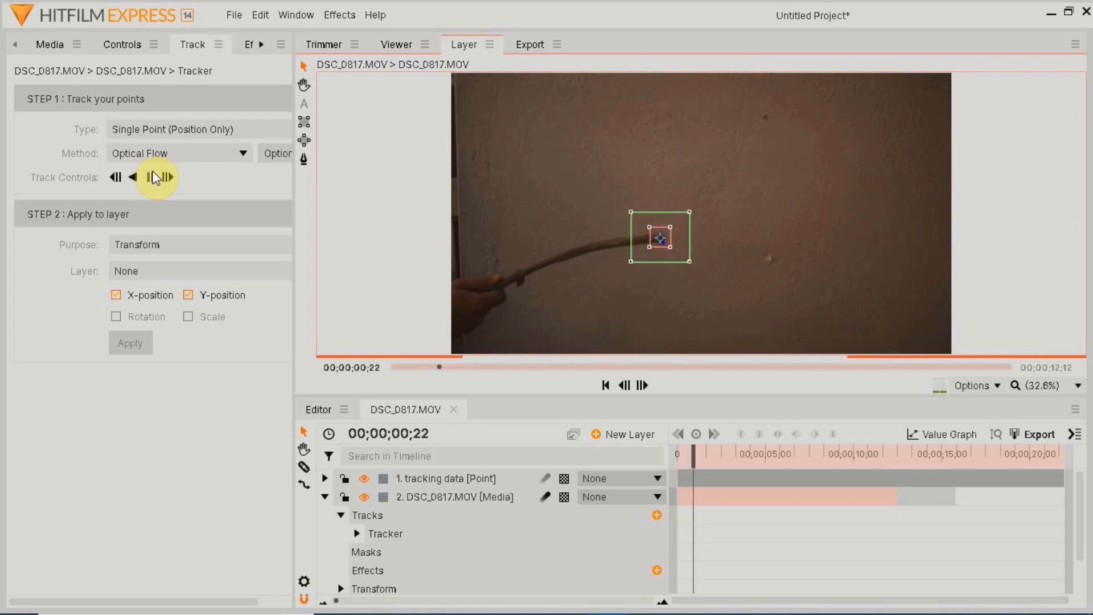
click(154, 177)
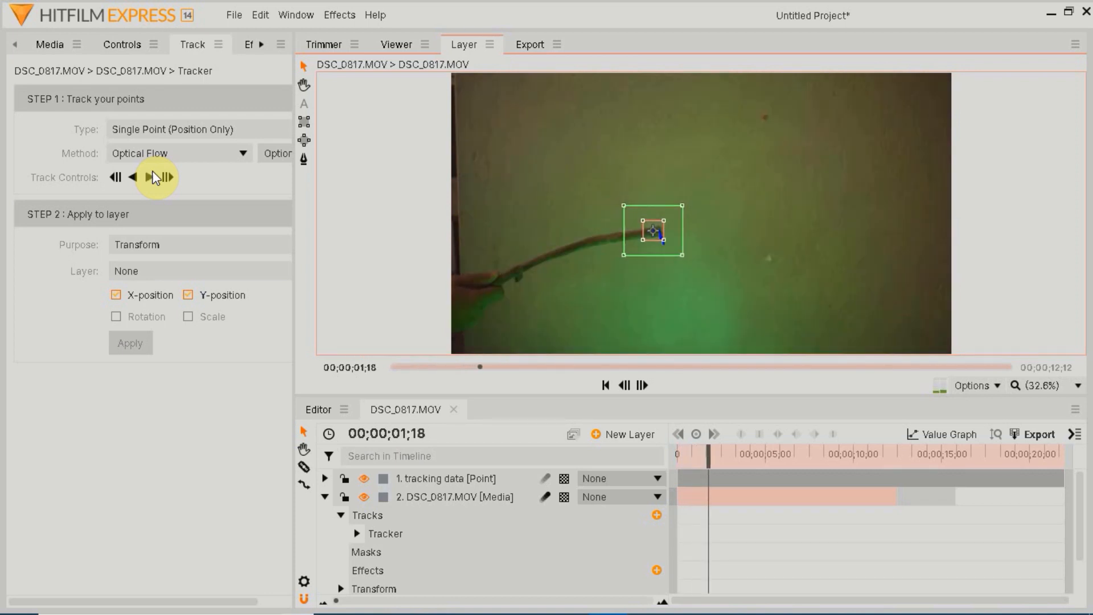
scroll(657, 236, up, 2)
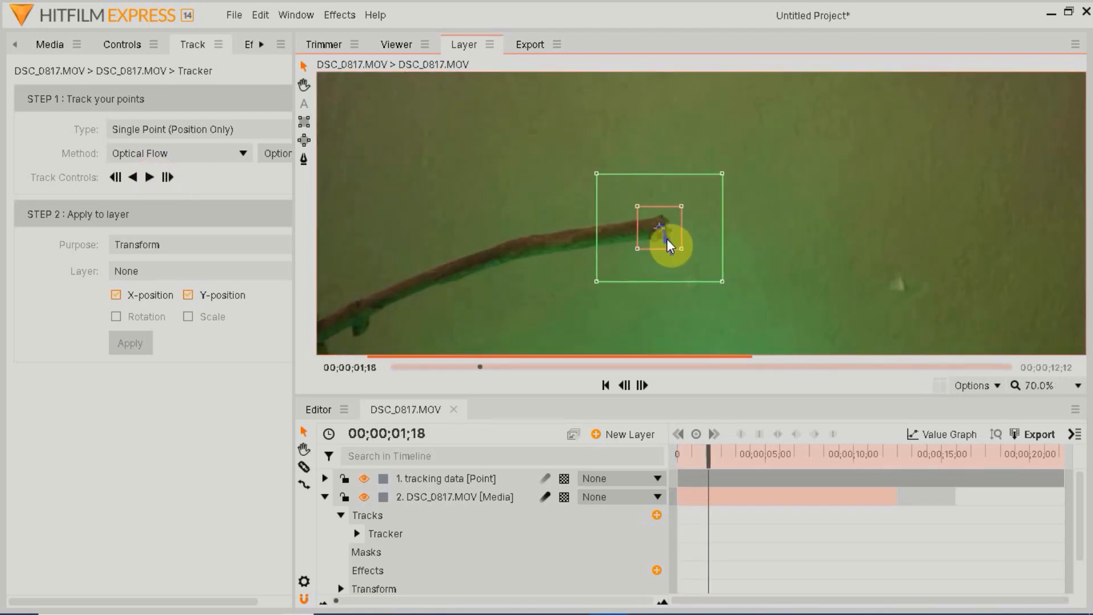
drag(667, 238, 666, 238)
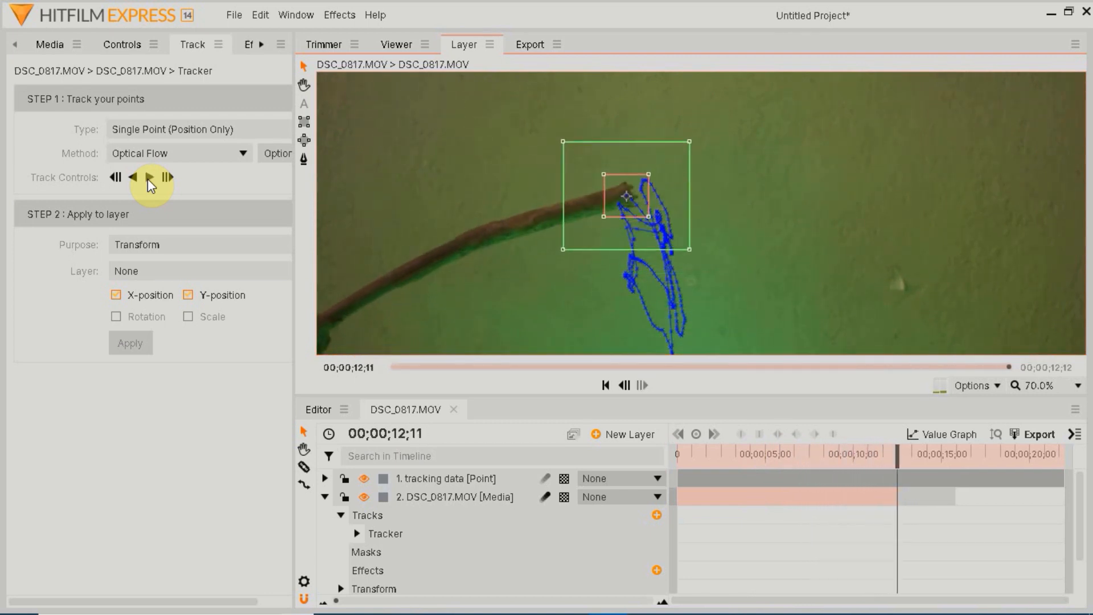
Apply the tracked X and Y position to the tracking data layer.
click(1045, 388)
click(1033, 360)
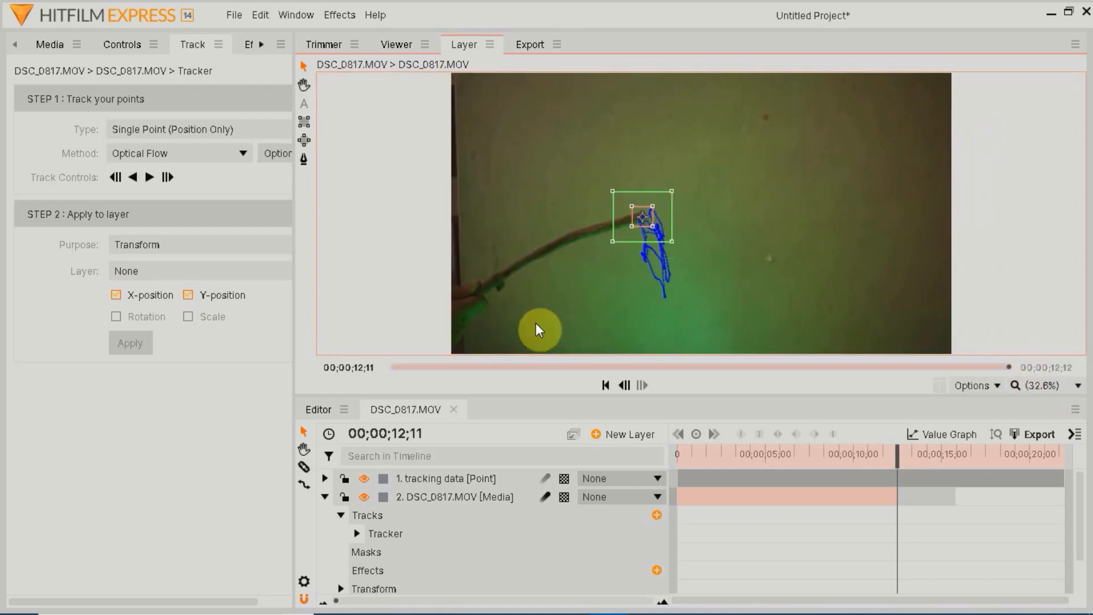
click(137, 279)
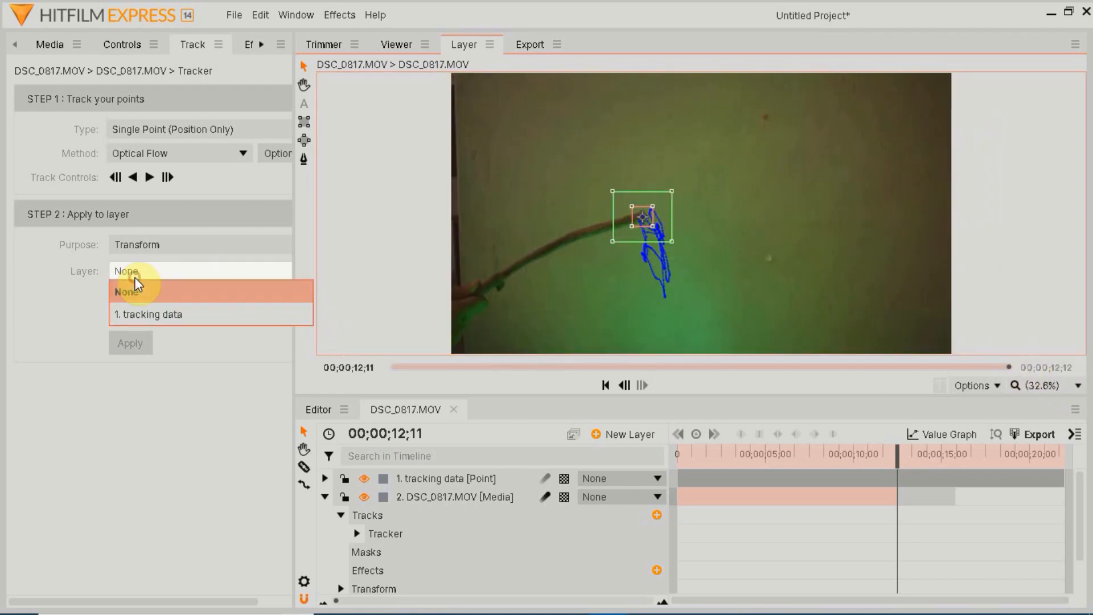
click(143, 317)
click(137, 350)
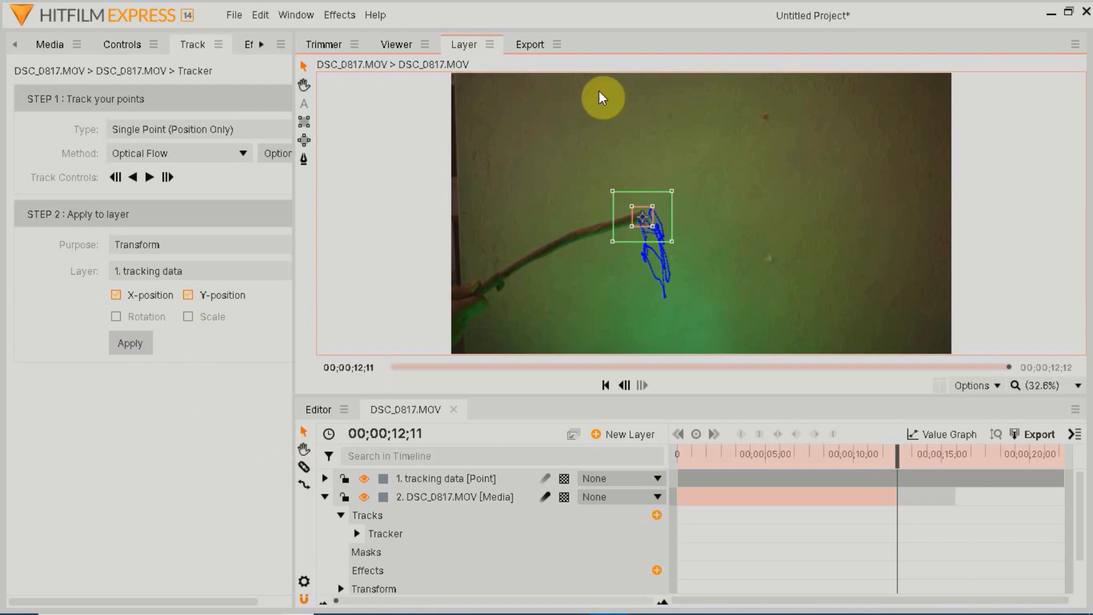
Check the tracking data point against the stick's tip by scrubbing the composite back to its start.
click(396, 46)
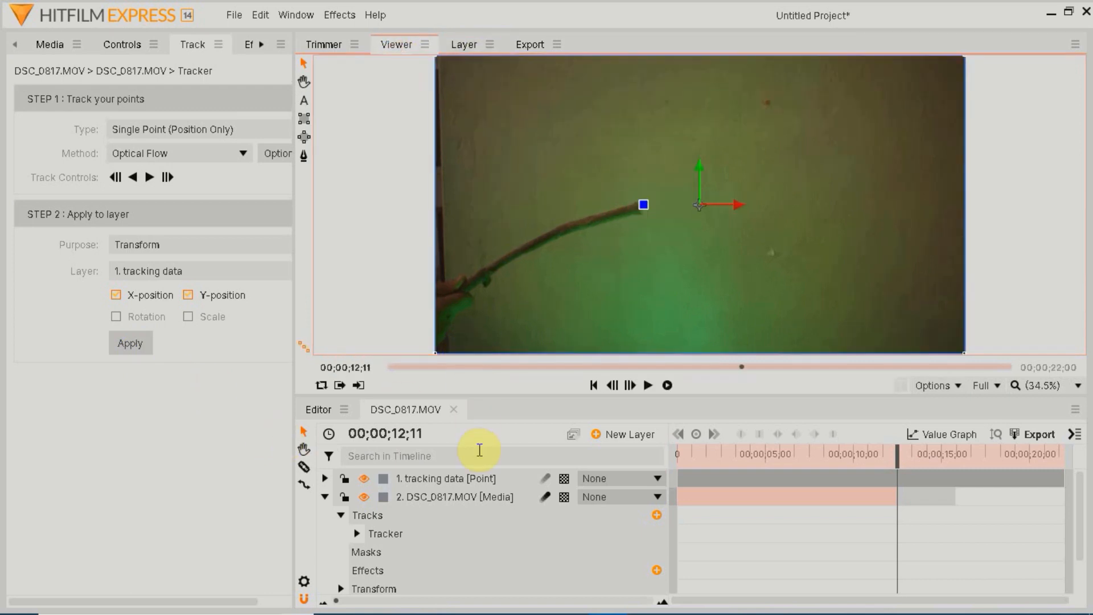
click(491, 479)
drag(812, 459, 642, 448)
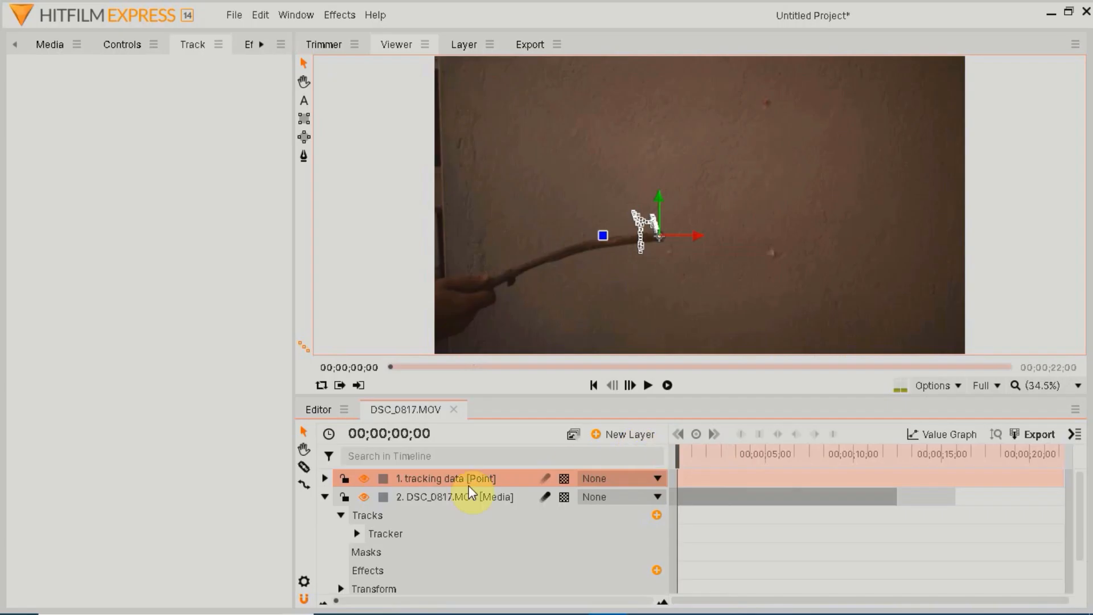
click(323, 497)
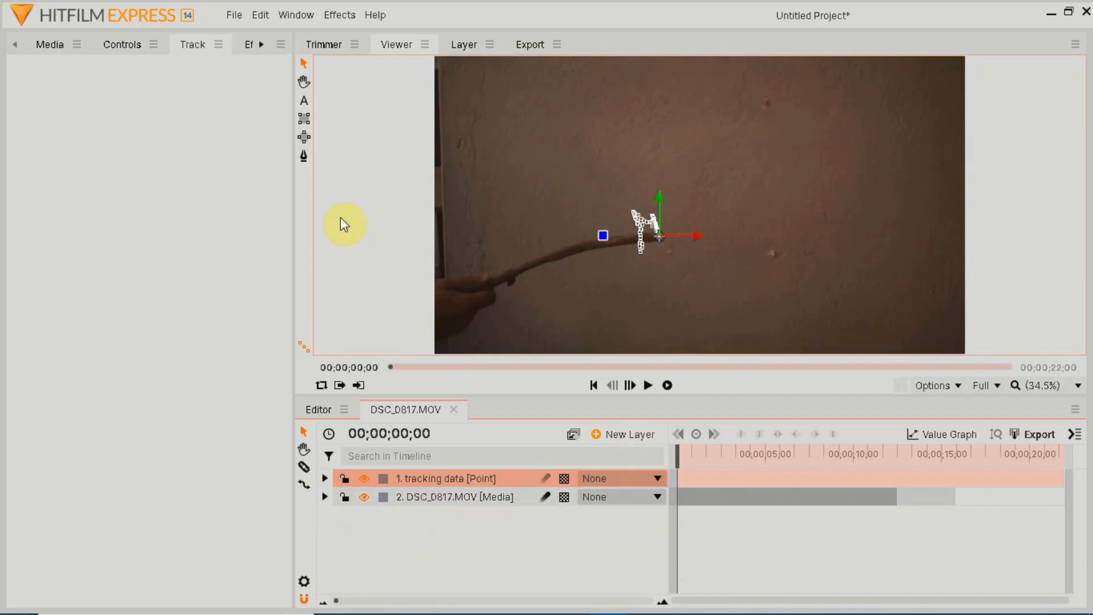
Import footagecrate-spell1-keyed.mov into the project media.
click(32, 42)
click(51, 69)
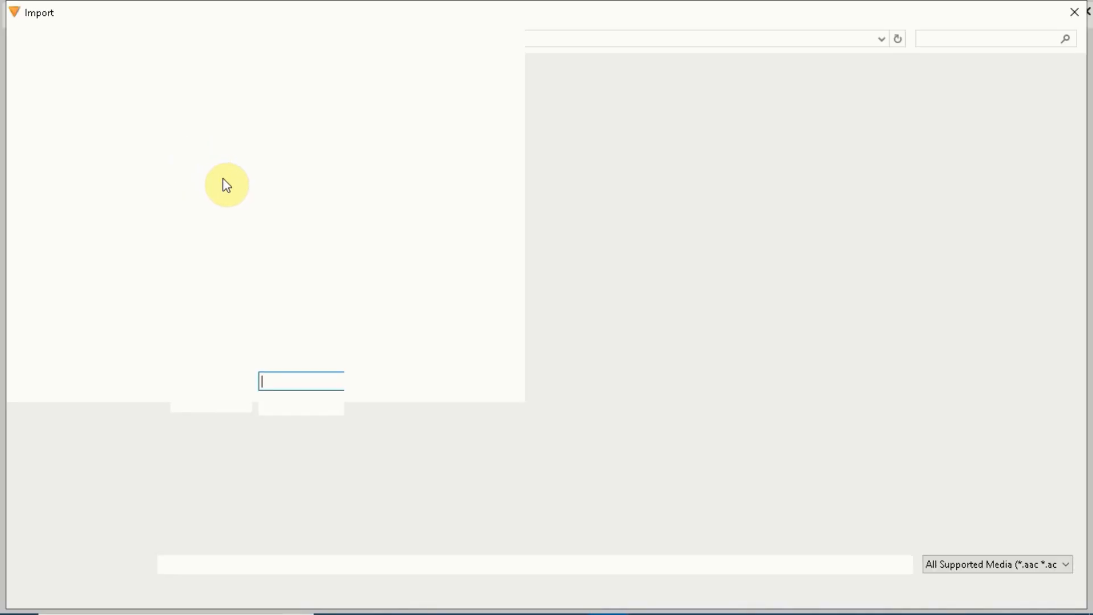
double_click(351, 159)
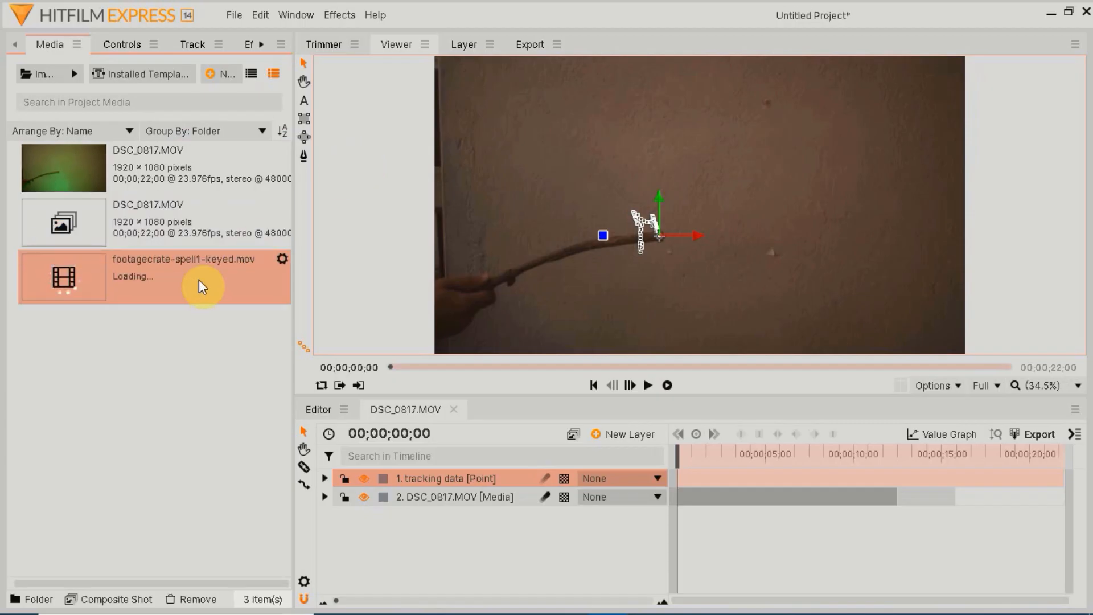
Place footagecrate-spell1-keyed.mov as the uppermost layer, starting at 00;00;02;00, and preview it at 00;00;03;16.
click(170, 280)
drag(181, 281, 734, 505)
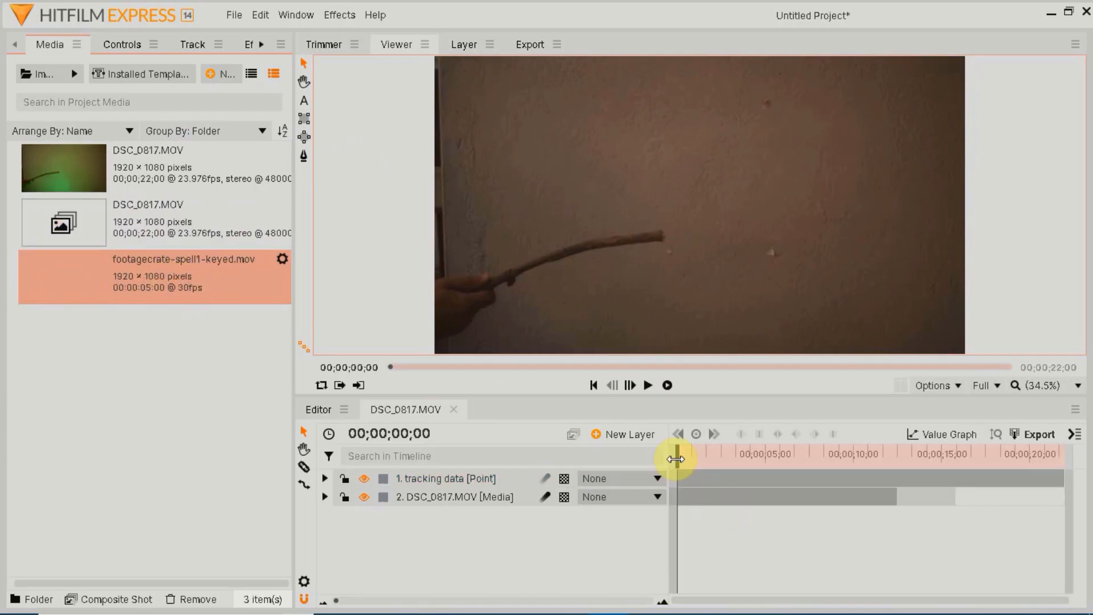
drag(676, 459, 710, 458)
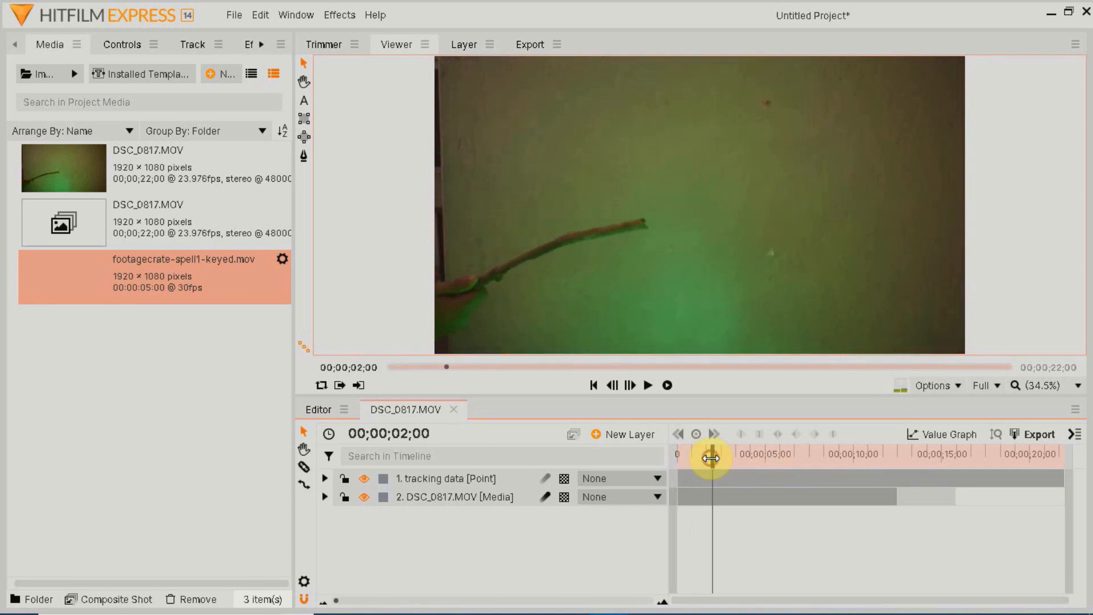
drag(176, 286, 742, 455)
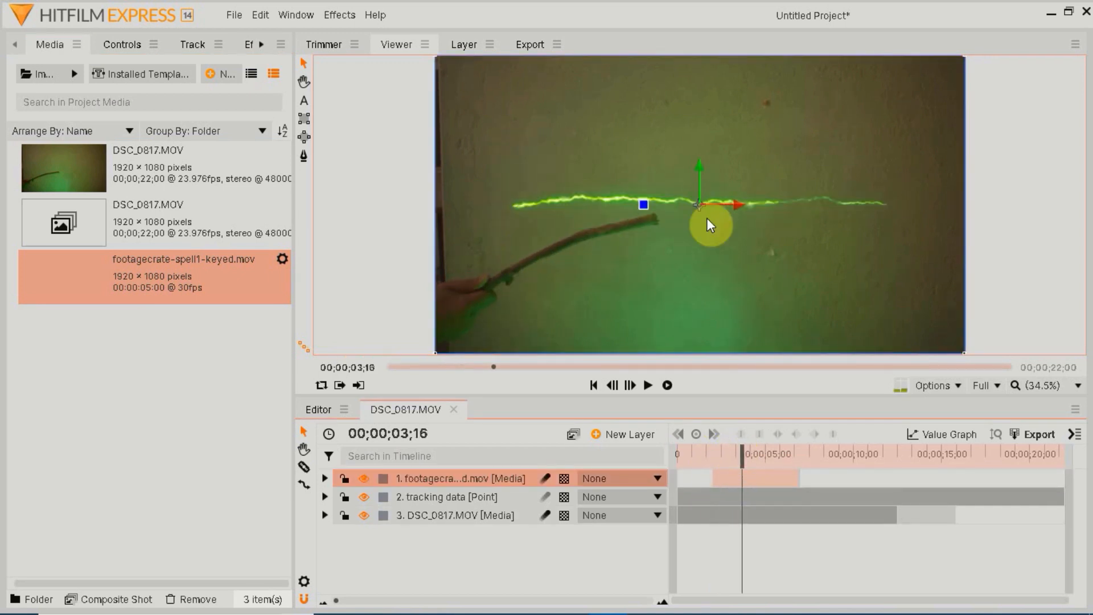
Set the spell layer's anchor point to -669.0, -4.0, at the starting end of the green beam.
click(117, 44)
click(15, 201)
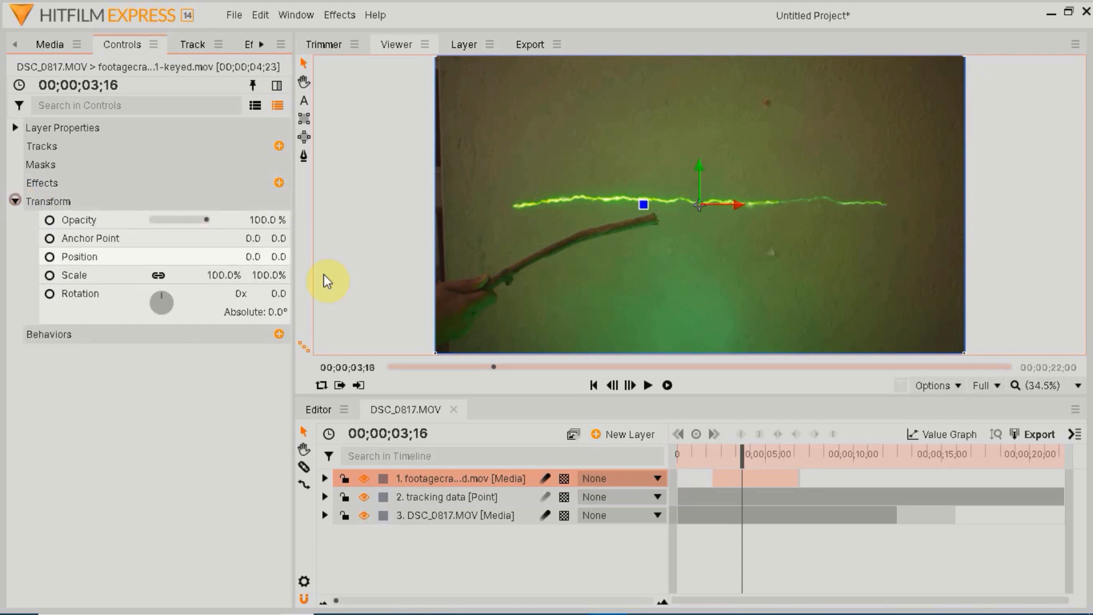
drag(254, 238, 272, 238)
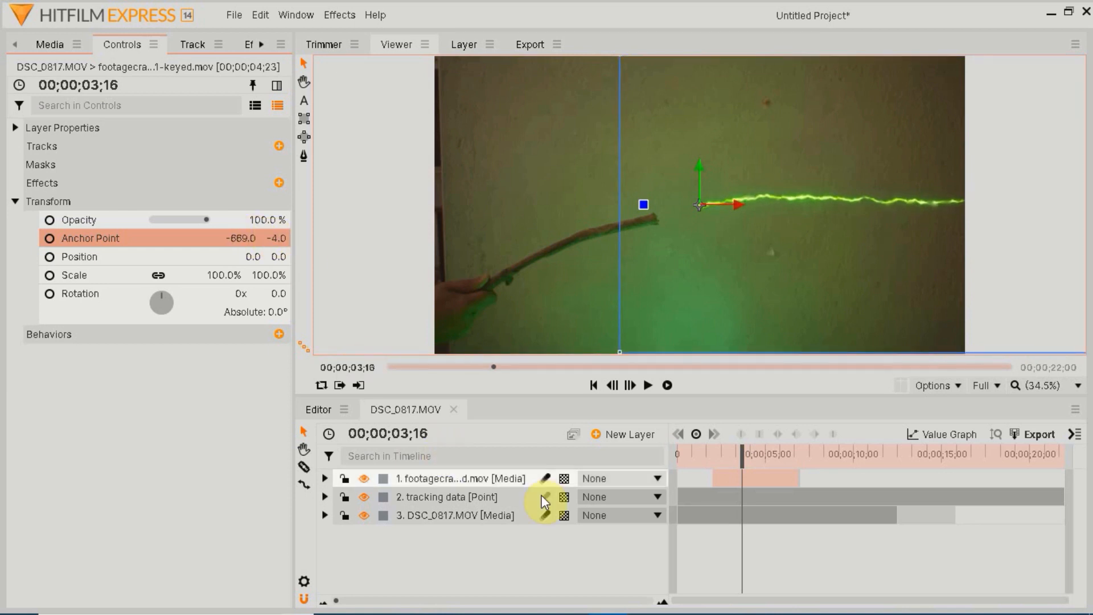
Parent the spell layer to the tracking data layer and set its position to 0, 0.
click(614, 480)
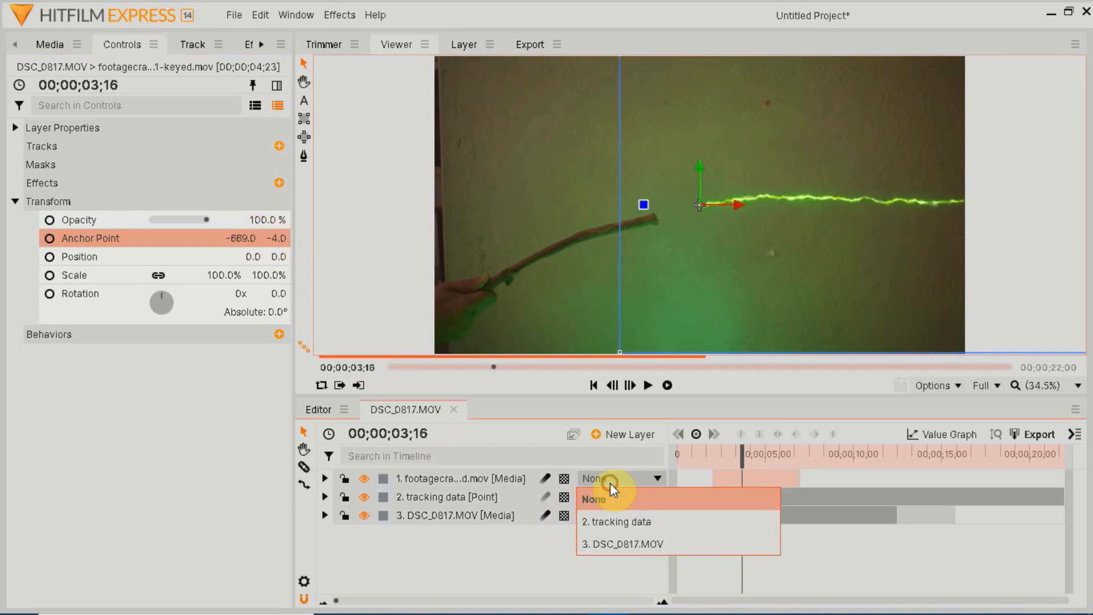
click(619, 523)
click(245, 257)
text(0)
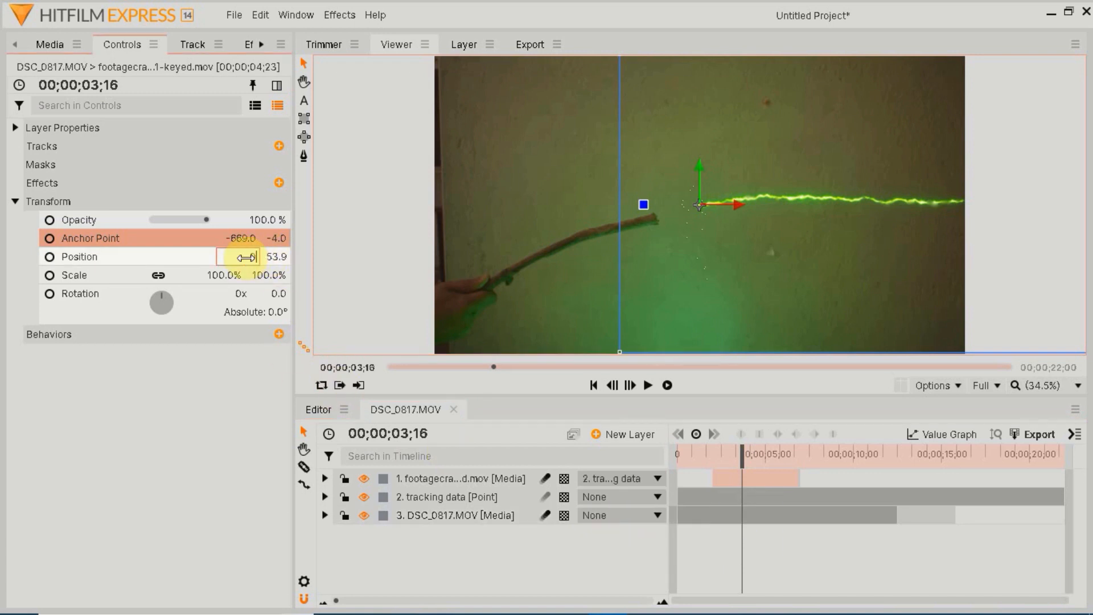
key(Return)
text(0)
key(Return)
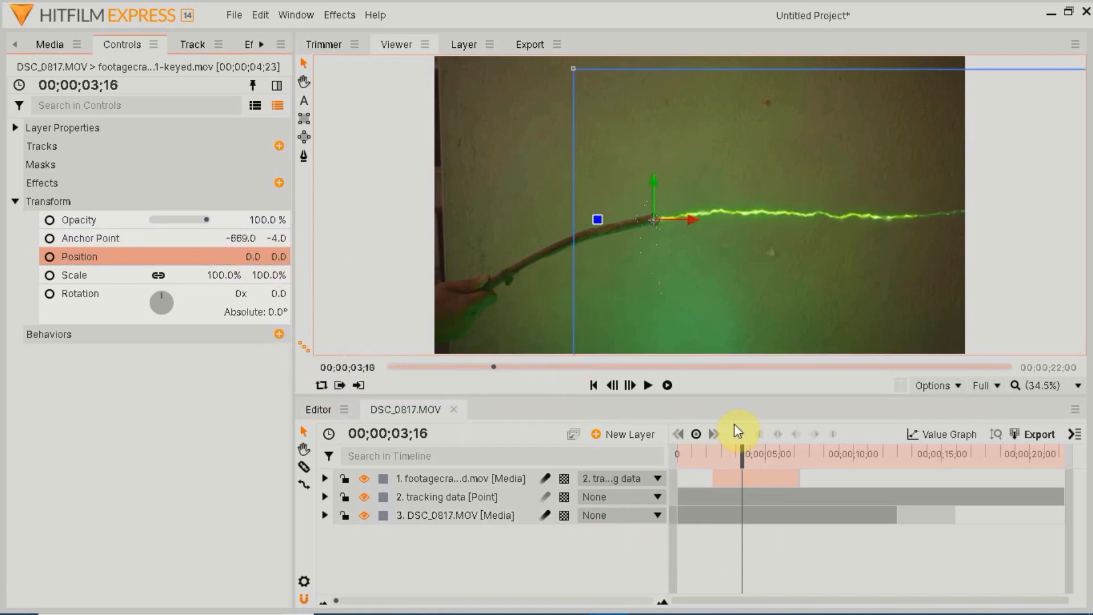
Add a black 1920 x 1080 plane layer named New Plane 1 to the composite shot, with the playhead at 00;00;02;00.
drag(743, 464, 714, 456)
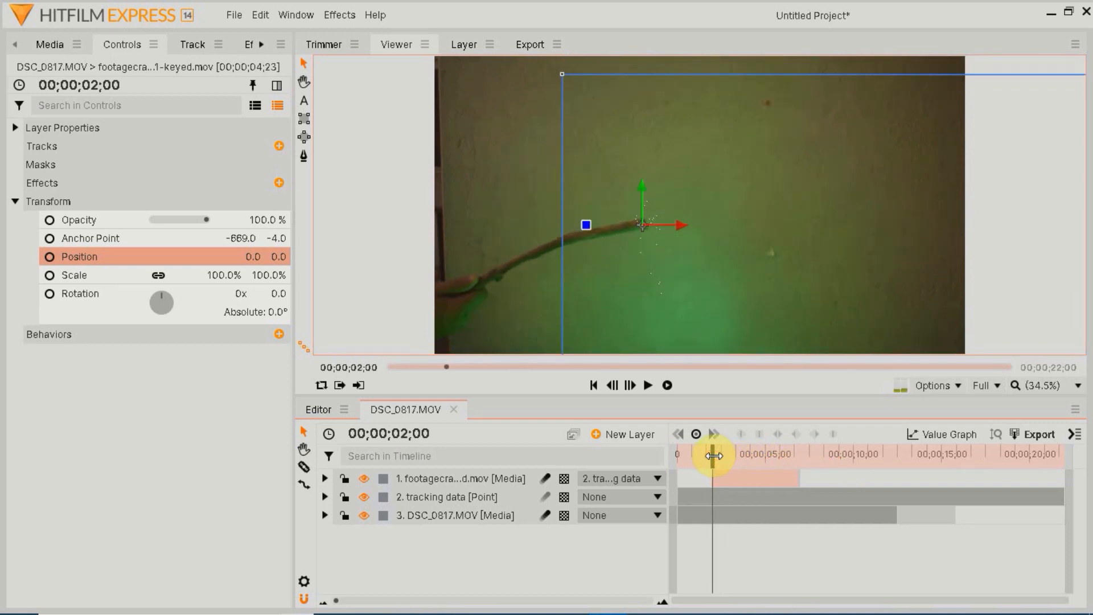
click(626, 436)
click(623, 450)
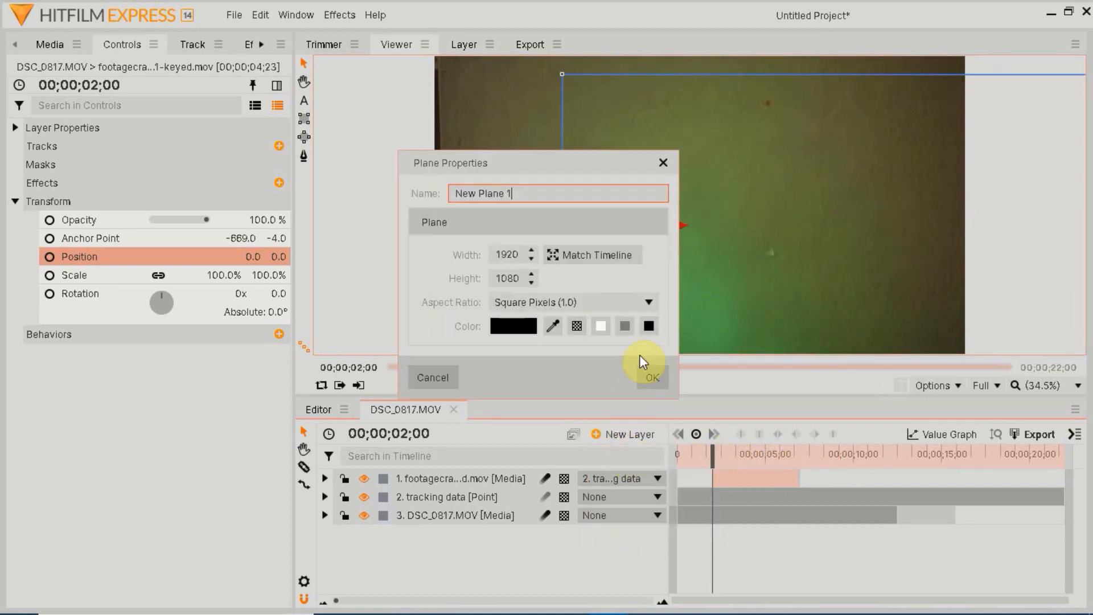
click(652, 377)
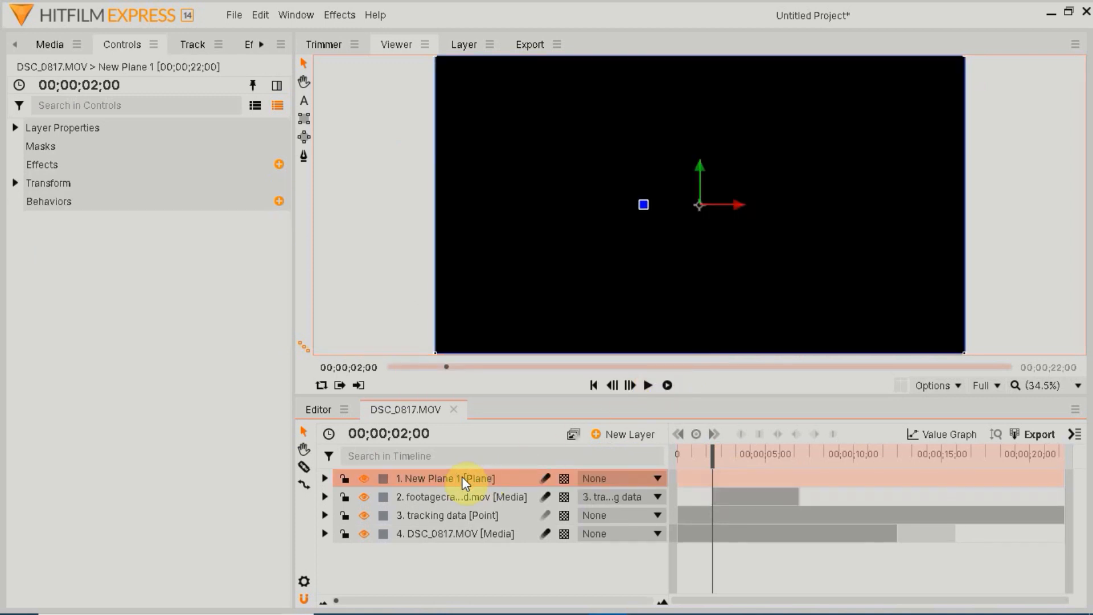
Apply the Light Flares effect to New Plane 1 and set the layer's blend mode to Screen.
click(279, 165)
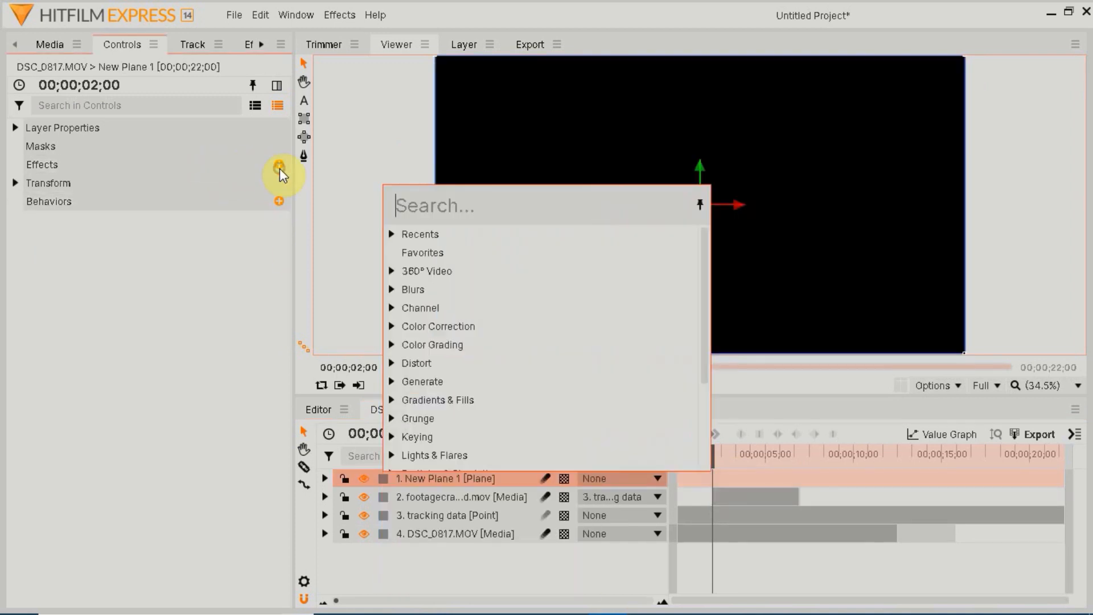
text(light)
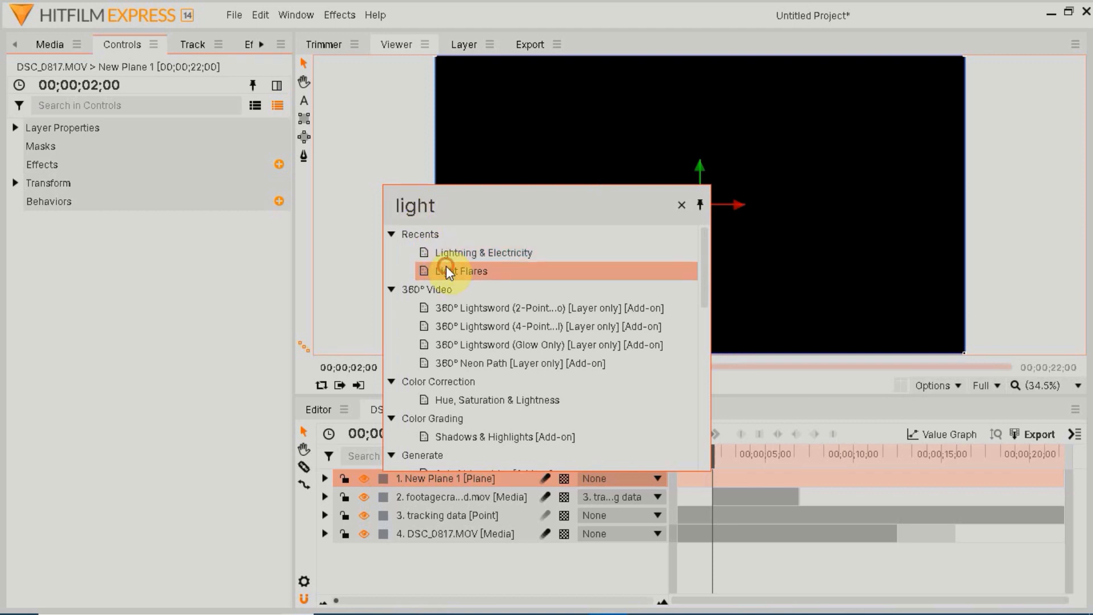
double_click(446, 271)
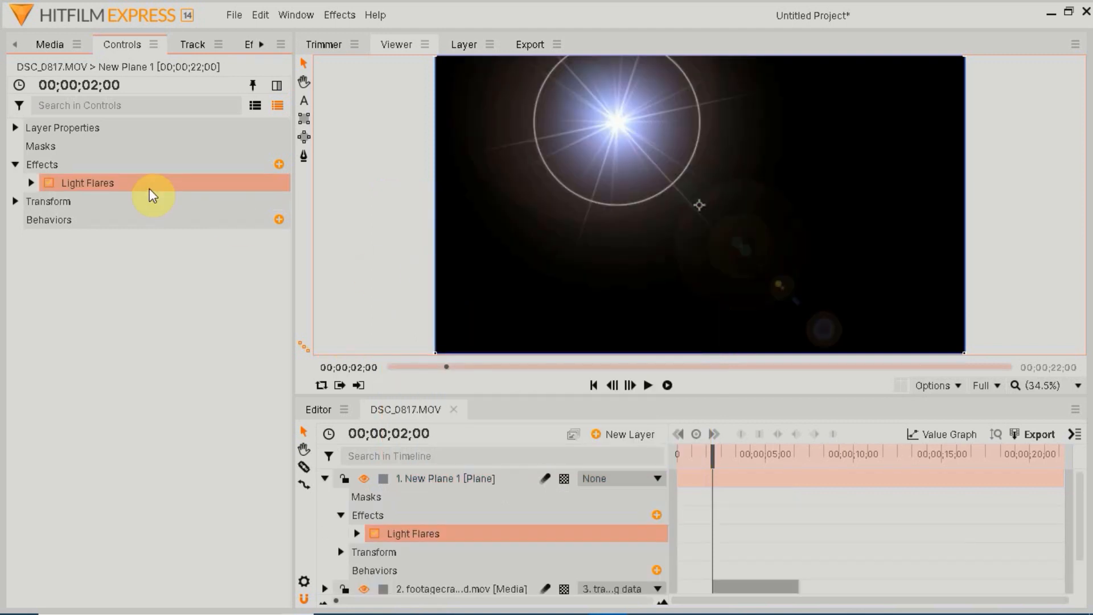
click(449, 480)
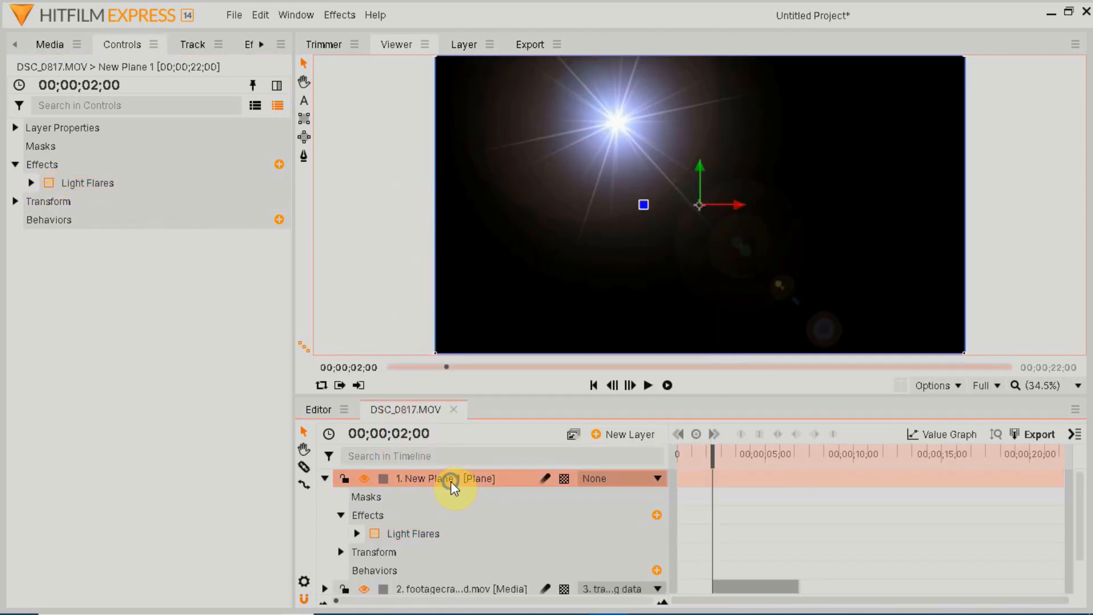
right_click(450, 480)
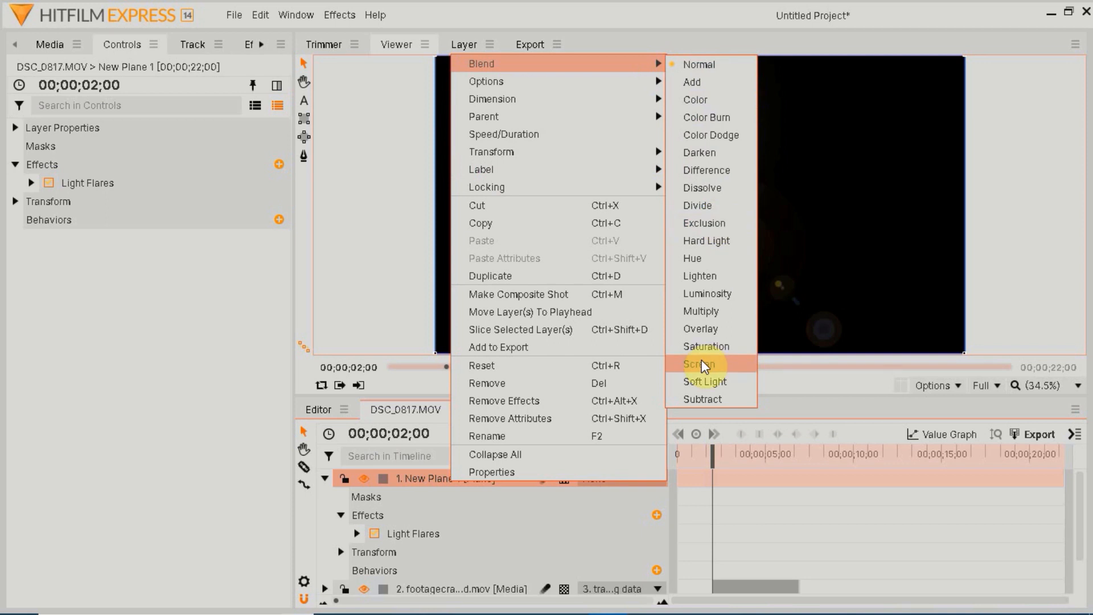
click(705, 365)
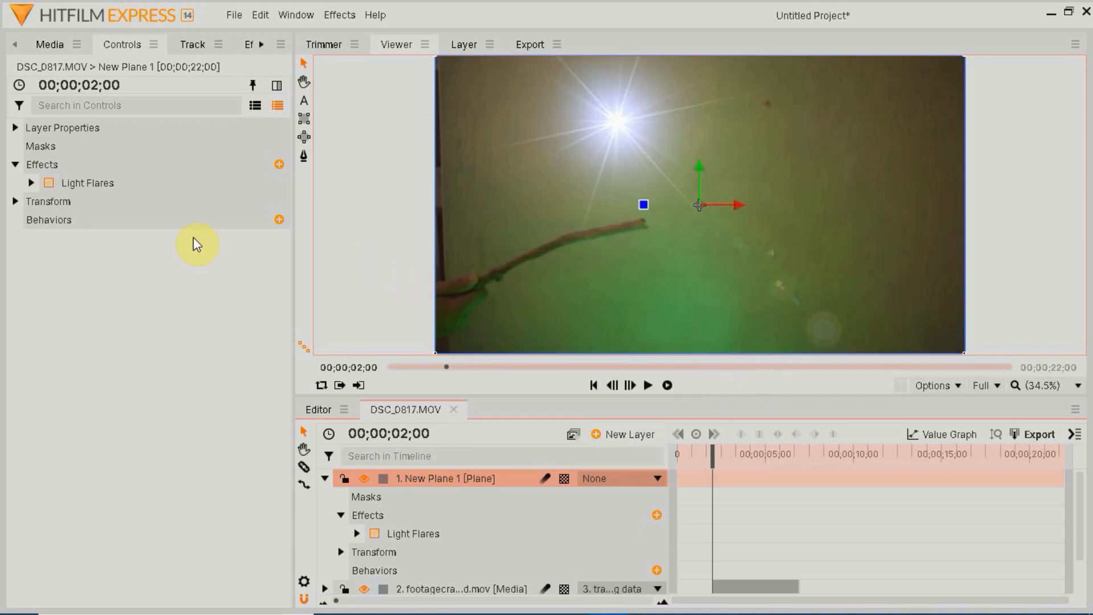
Set the light flare's Flare Type to 50-300mm zoom.
click(30, 182)
click(171, 204)
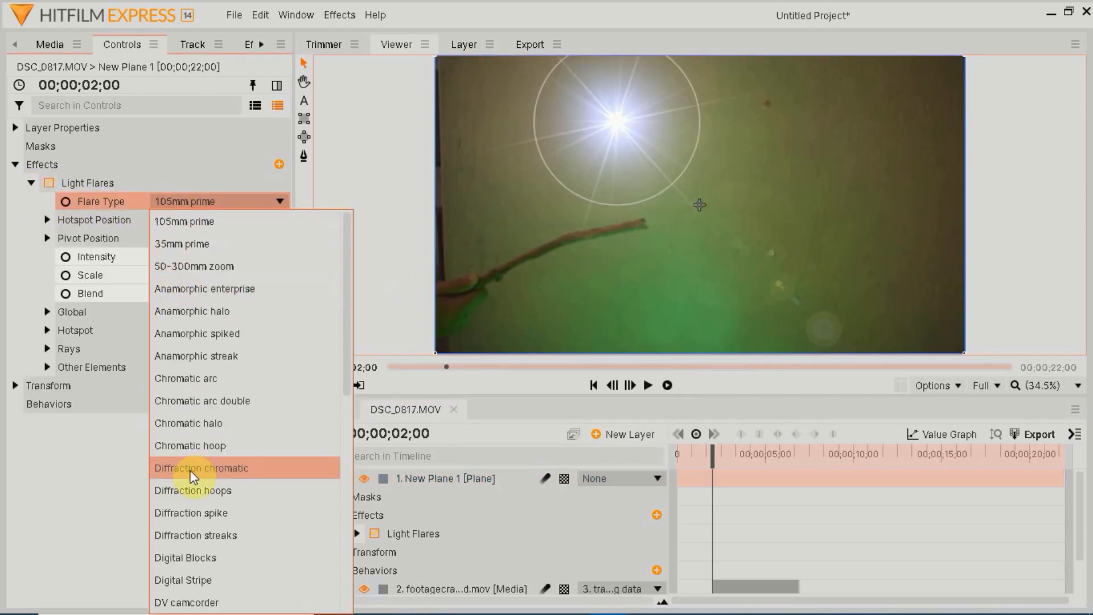
click(162, 266)
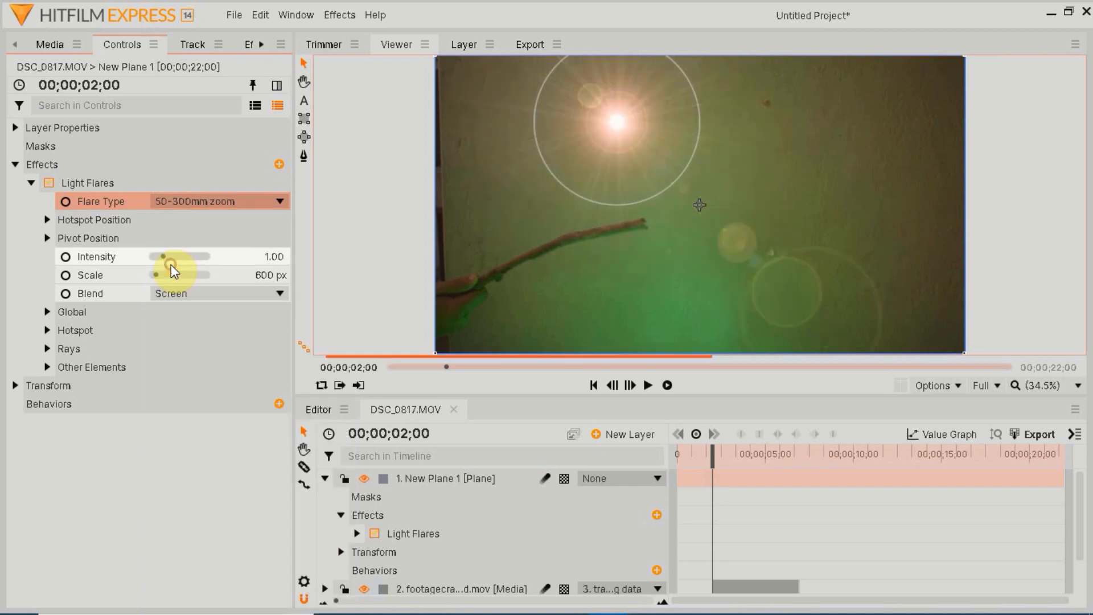
Link the flare's Hotspot Position to the tracking data layer and set its center to 0, 0.
click(49, 221)
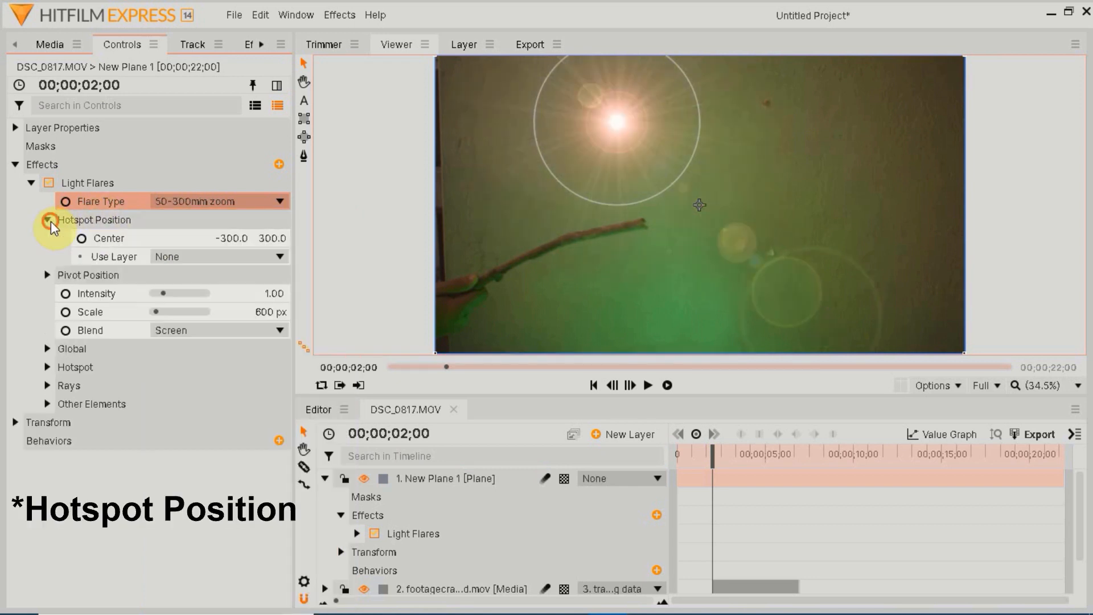
click(178, 261)
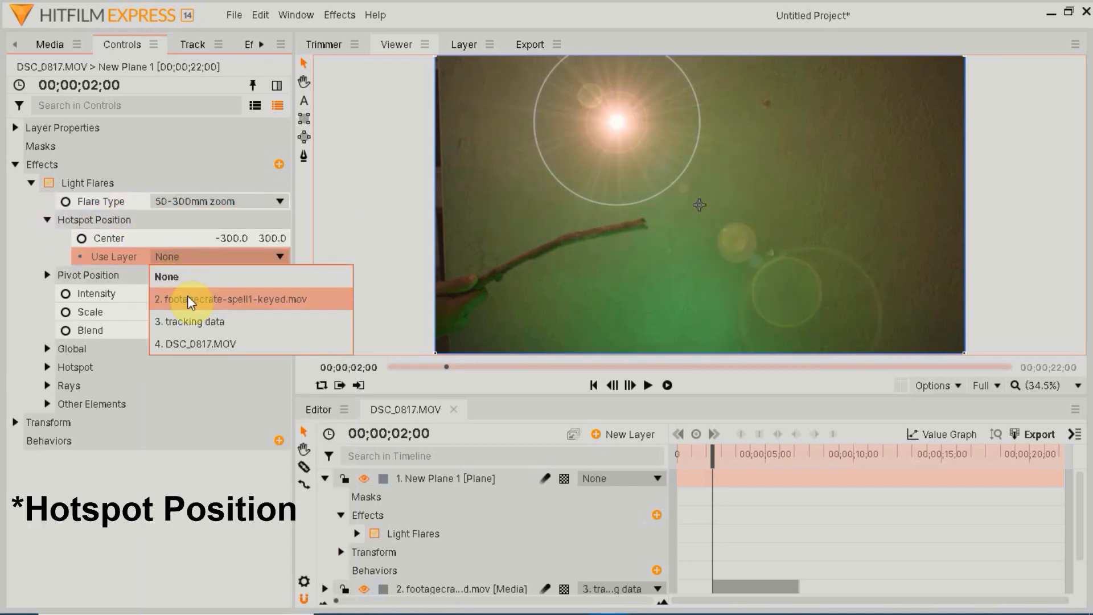
click(196, 319)
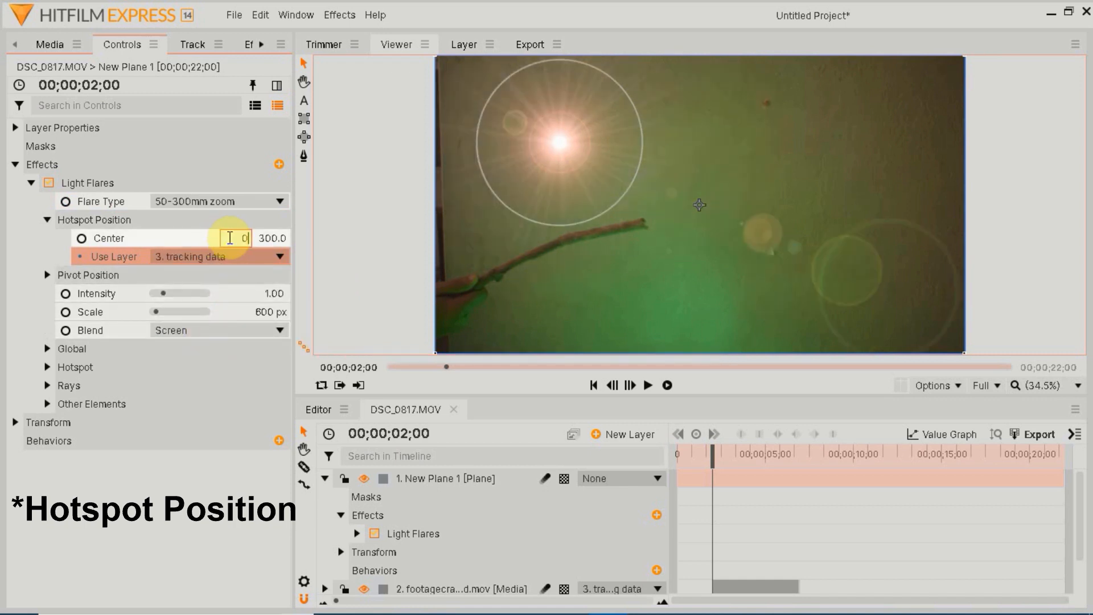
click(229, 238)
text(0)
key(Return)
text(0)
key(Return)
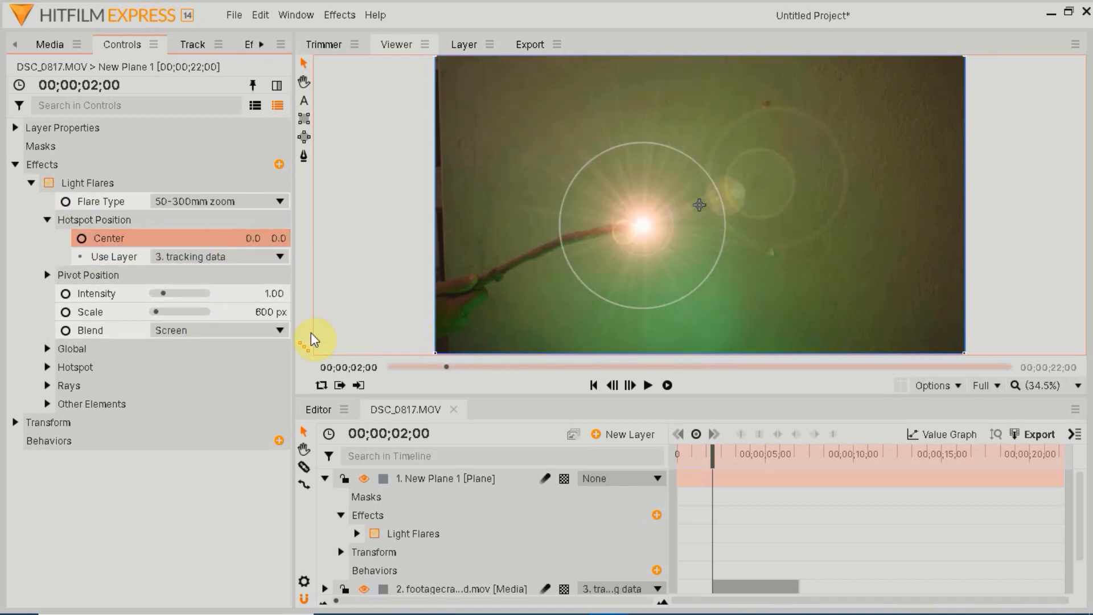
click(46, 220)
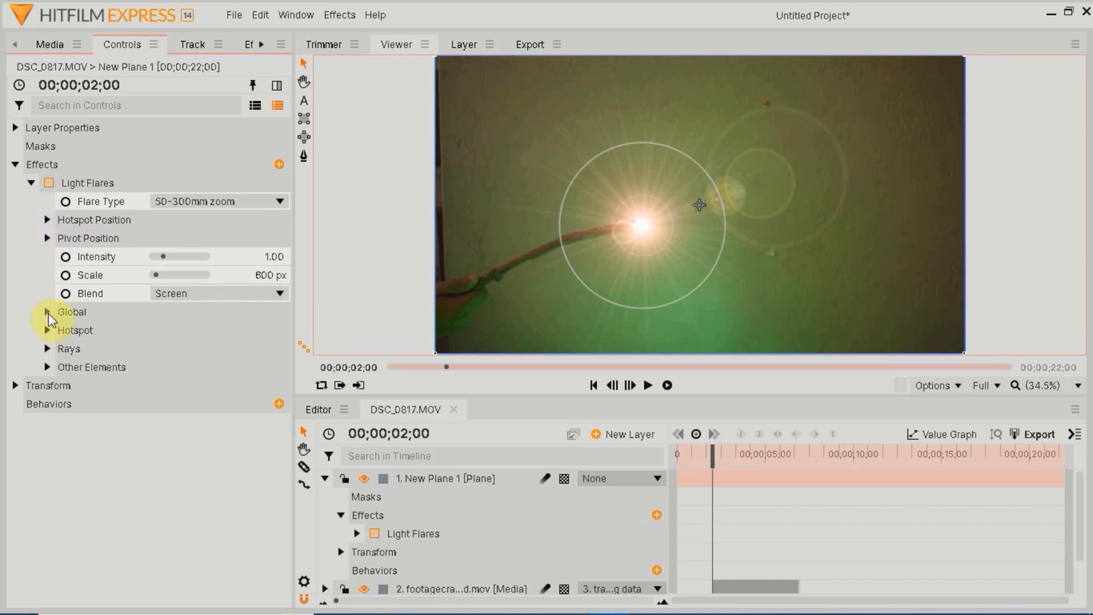
Set the flare's global Hue Shift to 70° and move its pivot point toward the lower-right corner of the frame.
click(48, 313)
drag(274, 386, 278, 386)
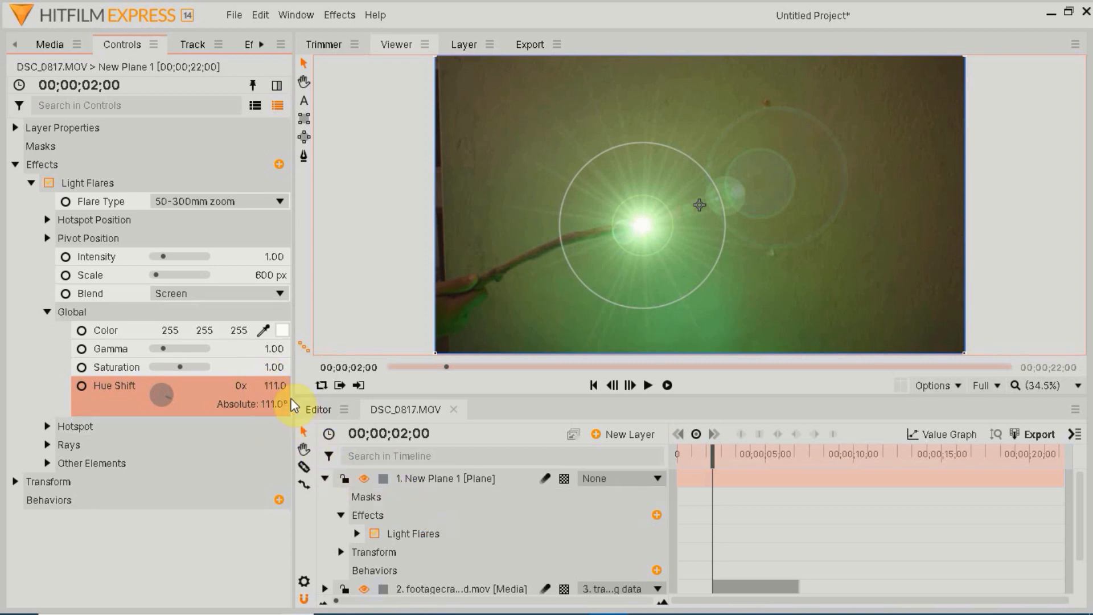
key(Return)
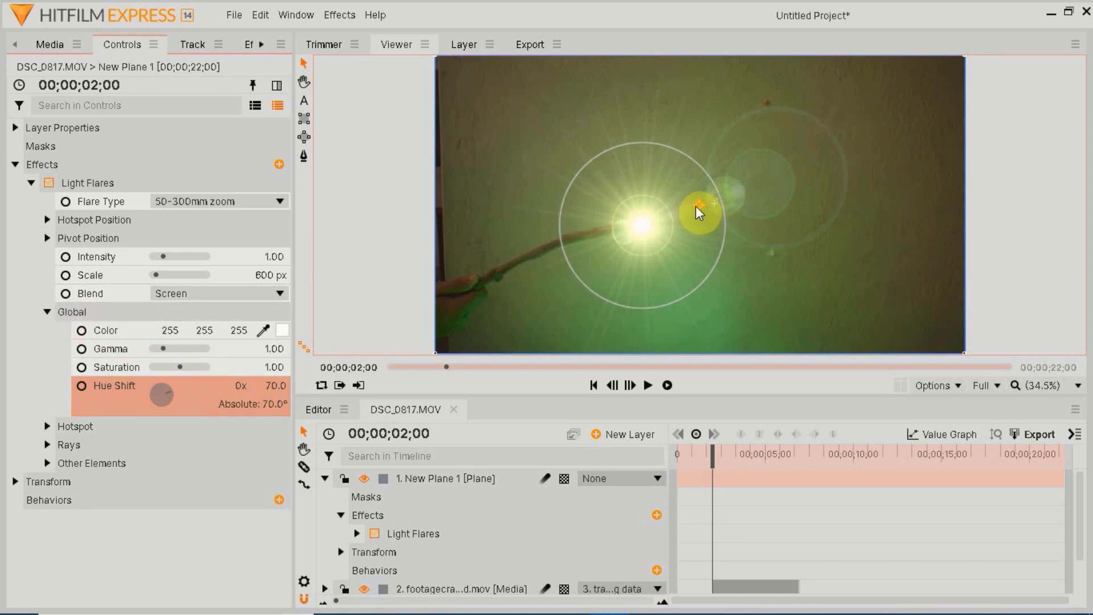
drag(698, 206, 871, 305)
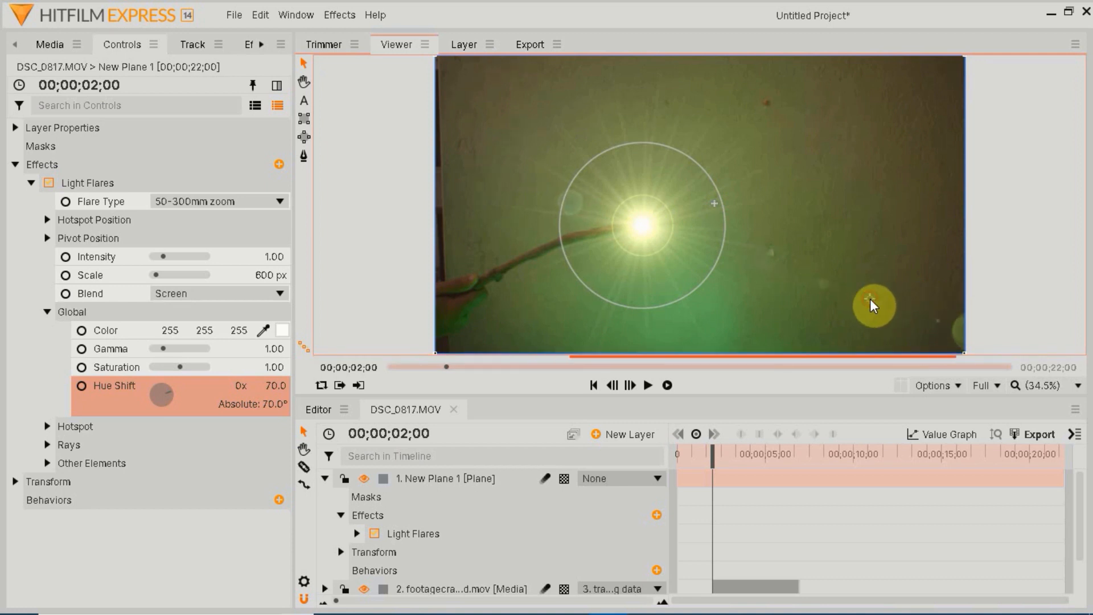
click(337, 480)
click(326, 479)
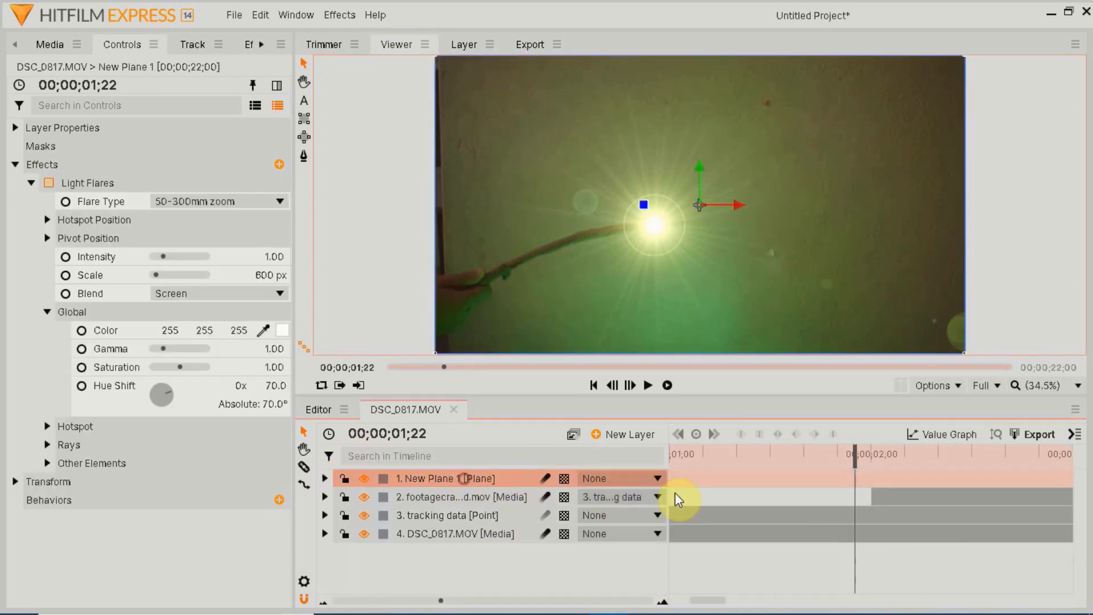
Set the flare's Intensity to 0 at 00;00;01;16 and enable keyframing for it there.
click(613, 386)
click(613, 386)
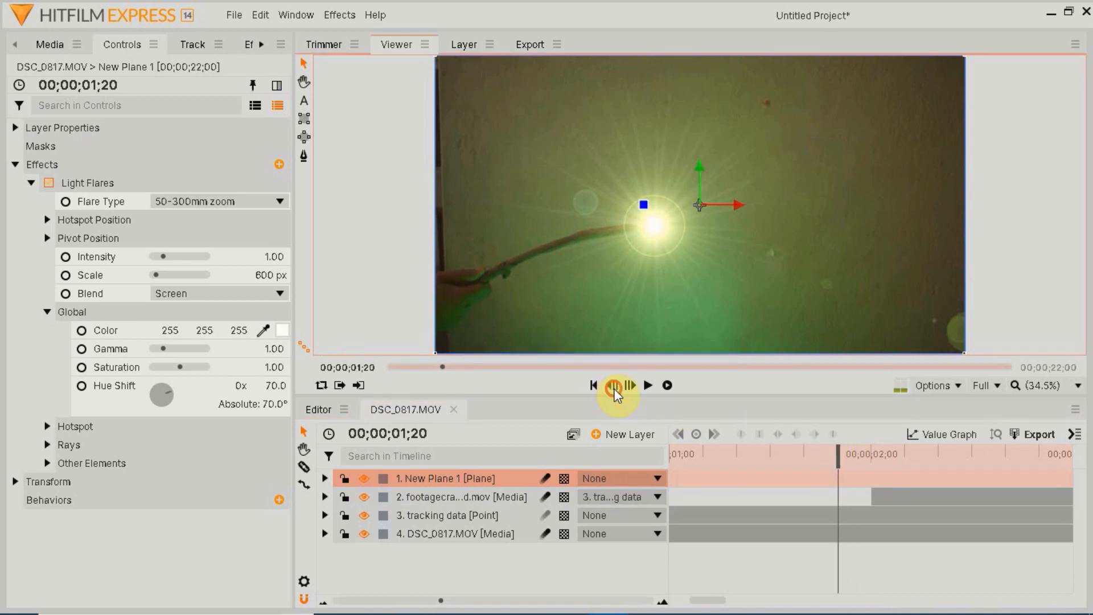
click(614, 389)
click(614, 388)
click(614, 388)
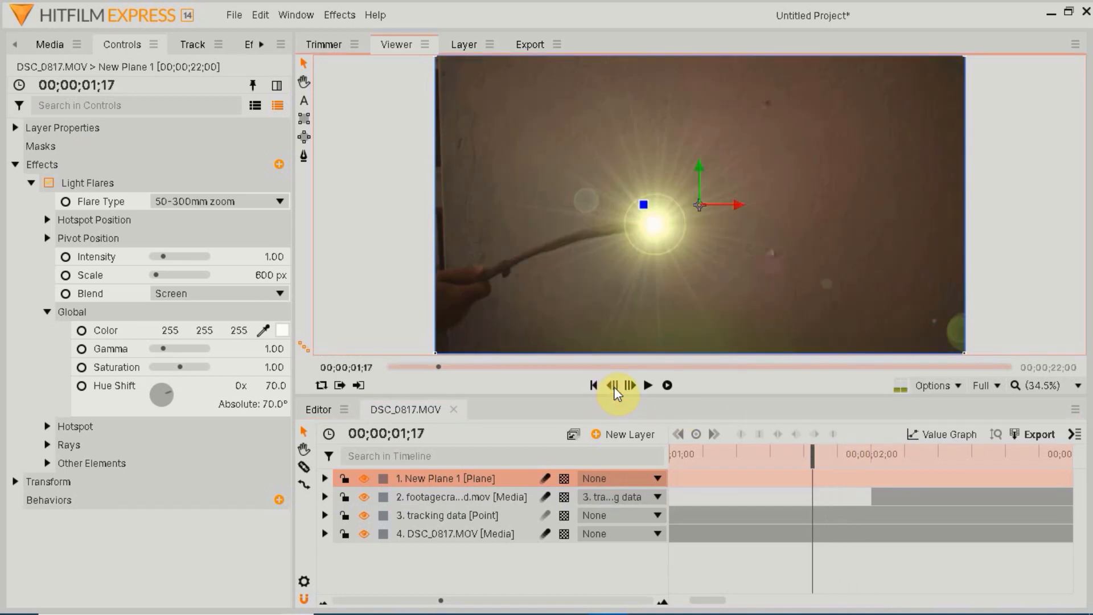
click(613, 385)
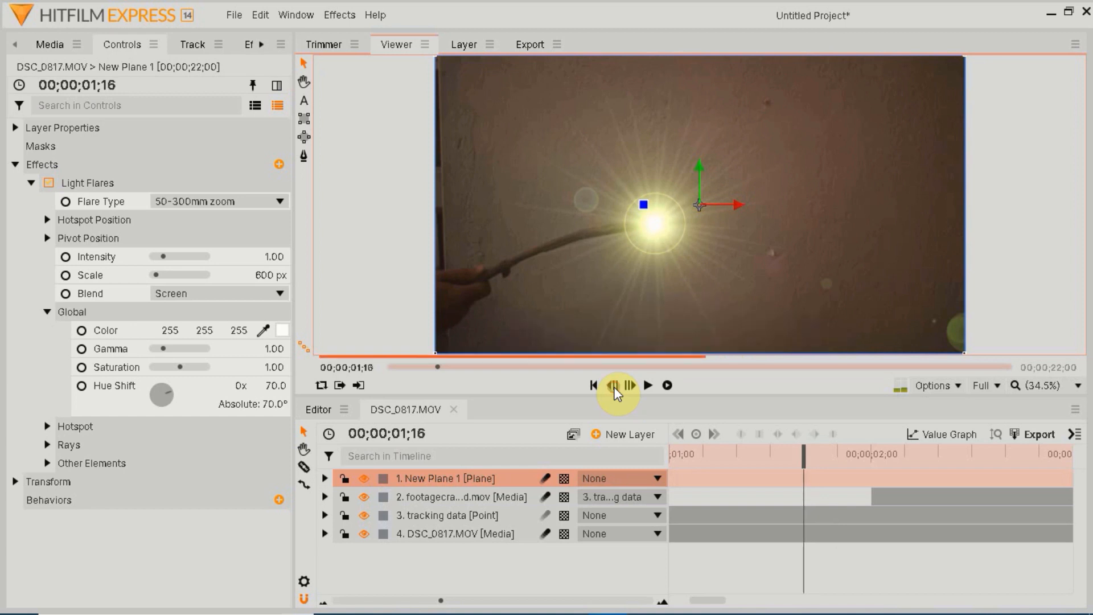
click(270, 255)
text(0)
key(Return)
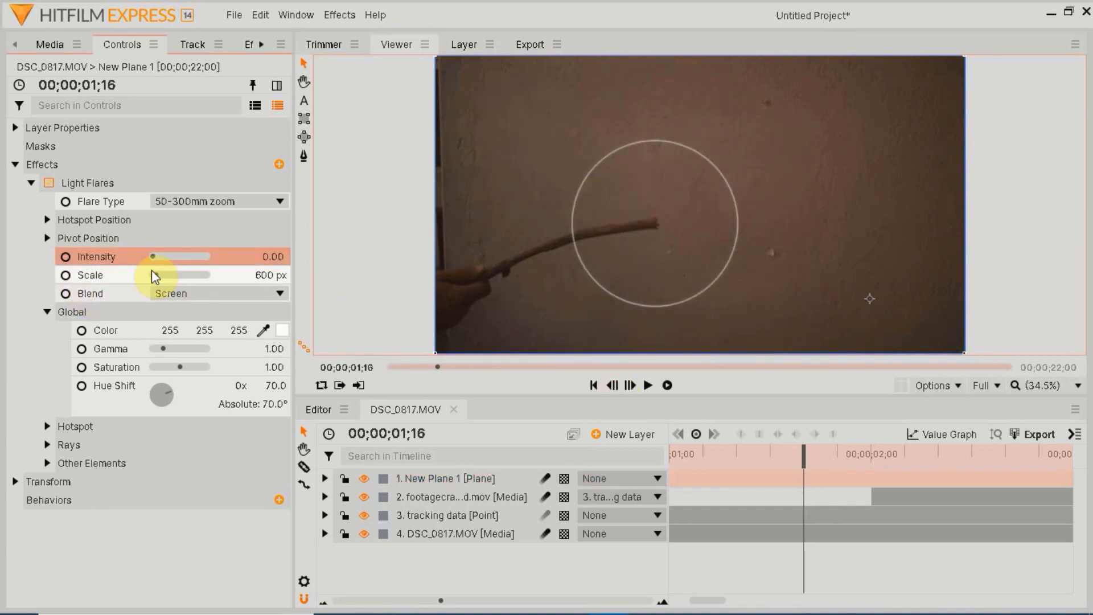
click(65, 257)
Add a second Intensity keyframe for the flare with a value of 1 at 00;00;01;20.
click(324, 479)
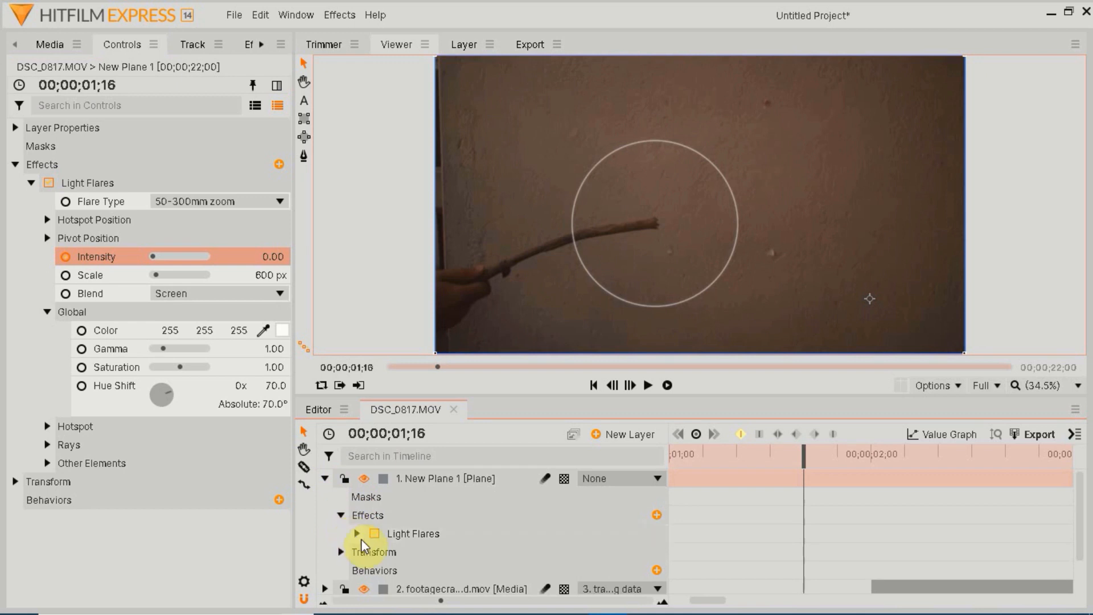
click(357, 534)
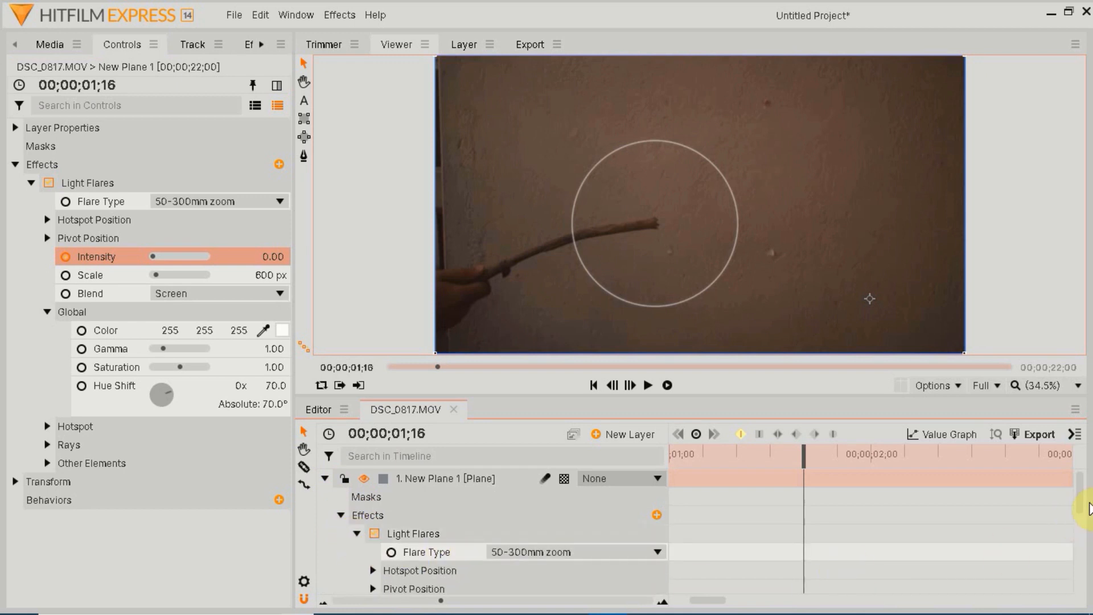
drag(1081, 506, 1084, 539)
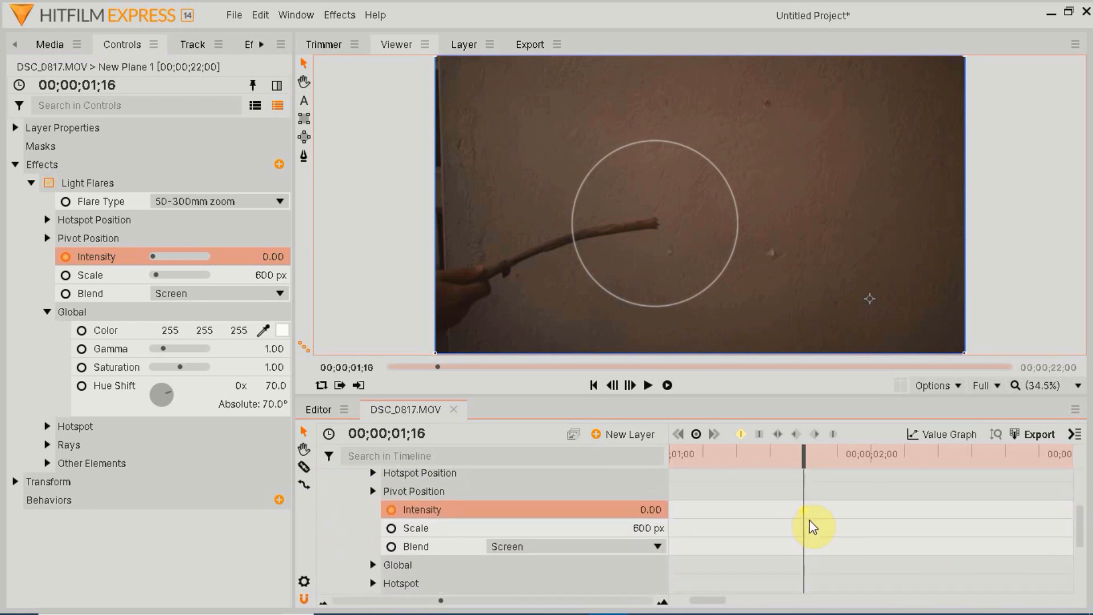
click(631, 385)
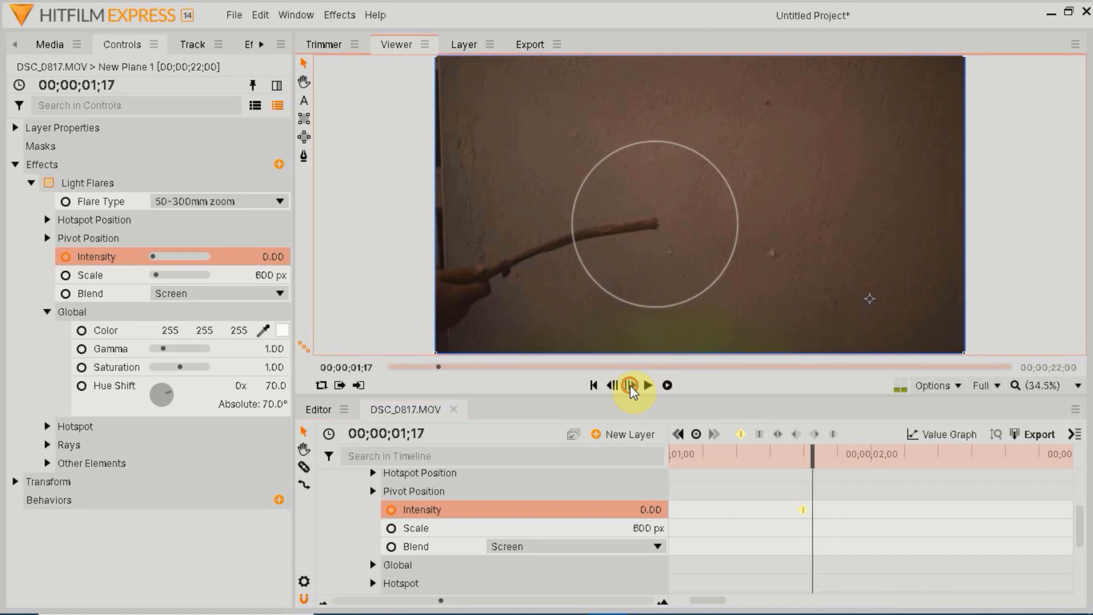
click(631, 386)
click(631, 385)
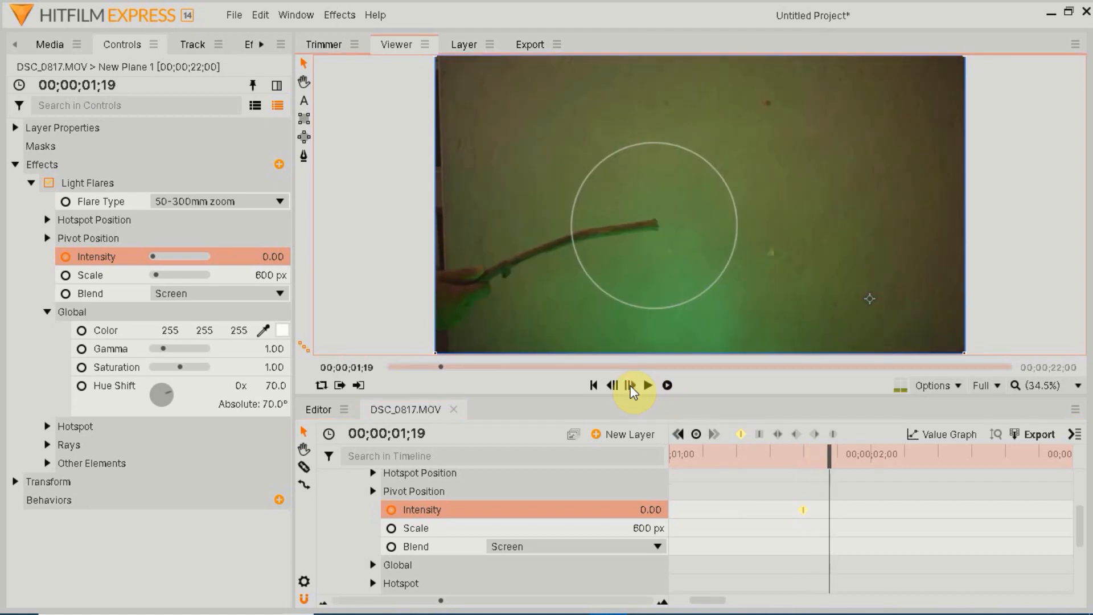
click(629, 386)
click(266, 257)
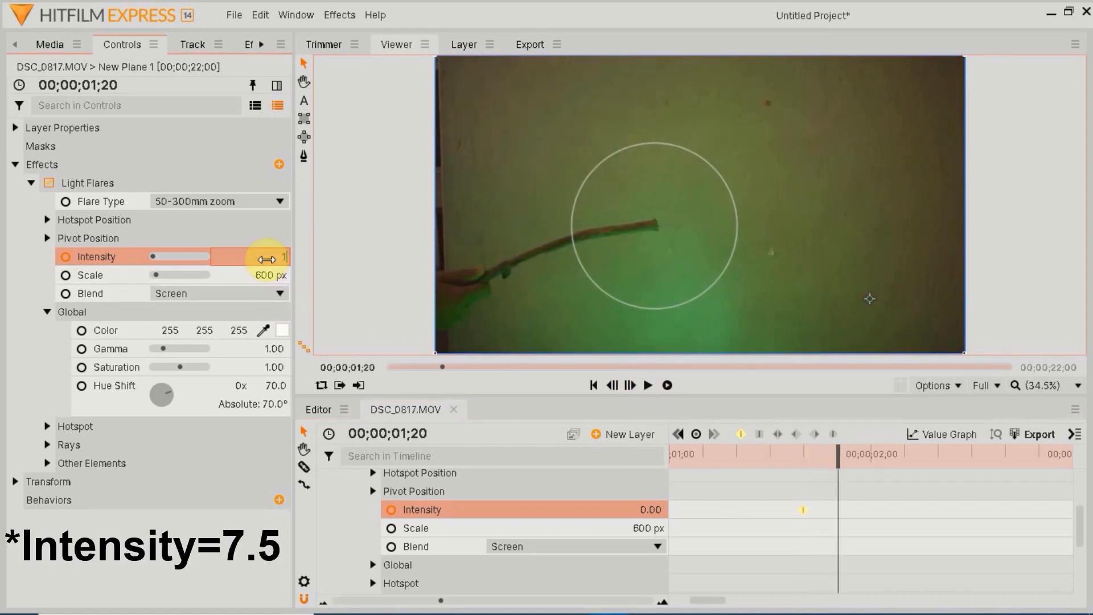
text(1)
key(Return)
Change both flare Intensity keyframes to smooth interpolation and collapse the plane layer's properties.
drag(877, 544, 767, 488)
click(778, 436)
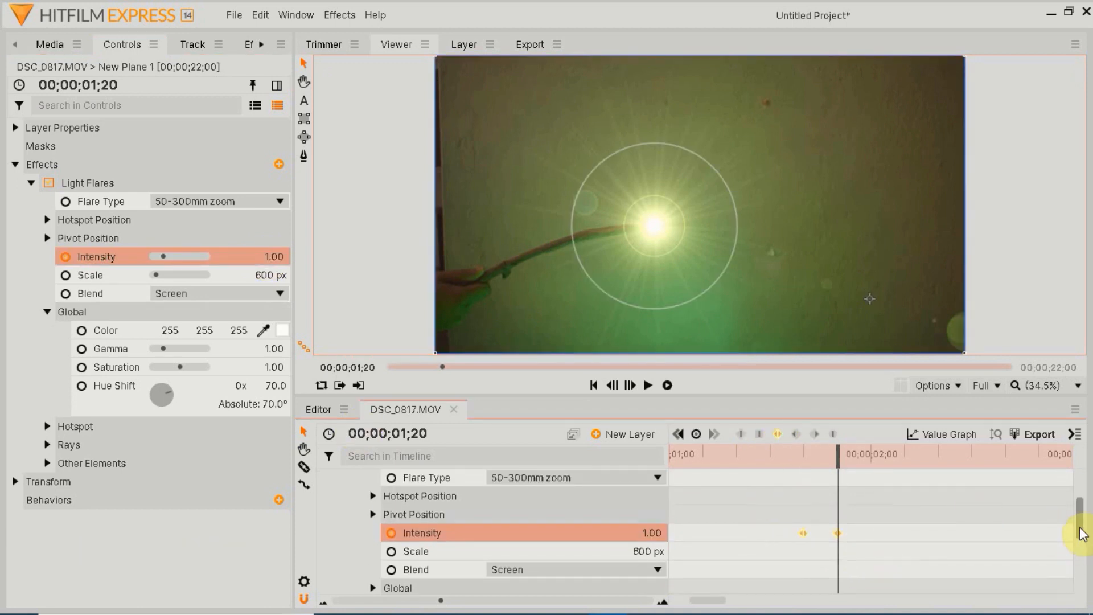
scroll(1082, 533, up, 5)
click(324, 478)
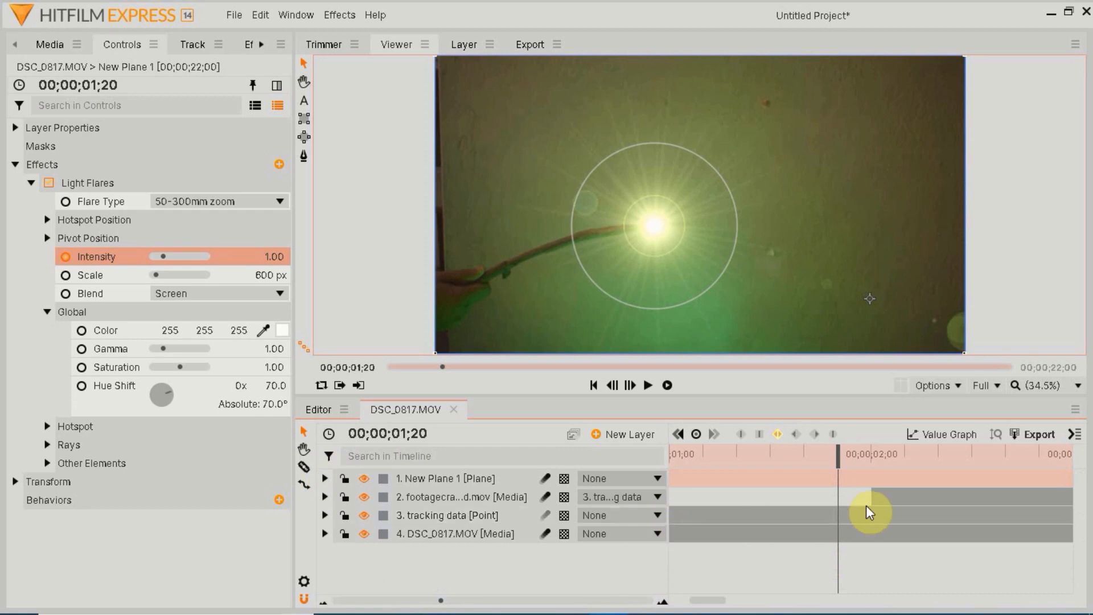
Move the spell clip layer to start at 00;00;01;20 and preview the beam up to 00;00;02;07.
drag(884, 498, 854, 500)
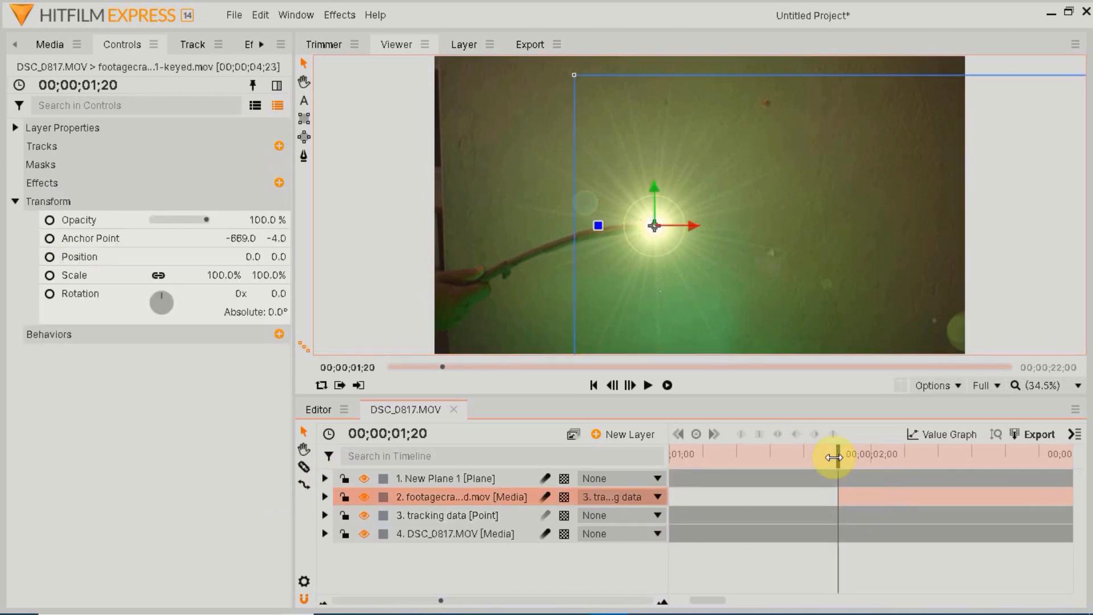
drag(835, 457, 929, 455)
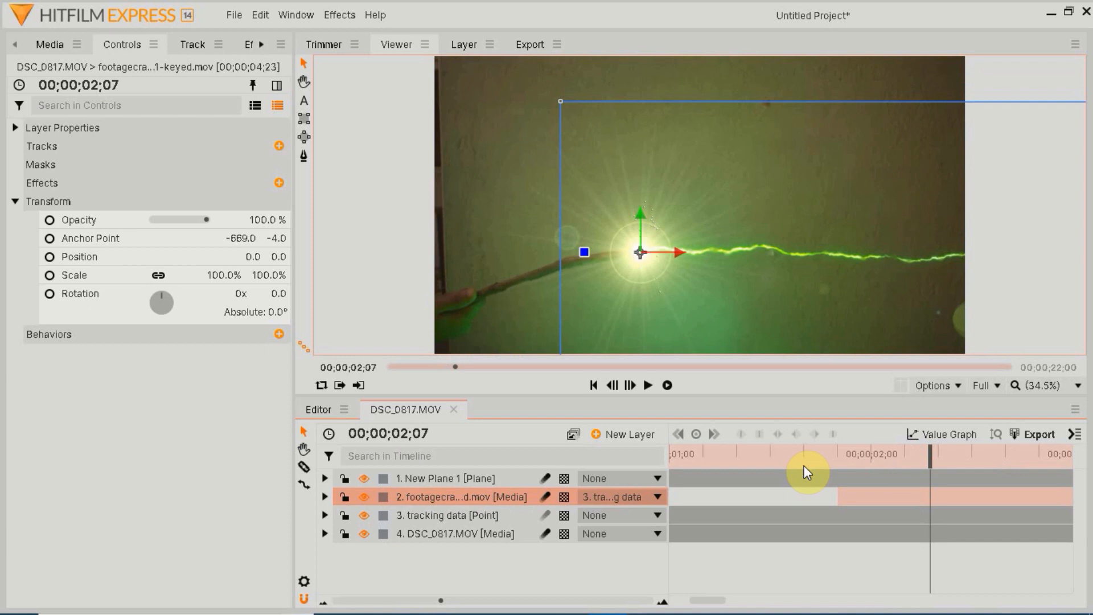
drag(837, 455, 837, 453)
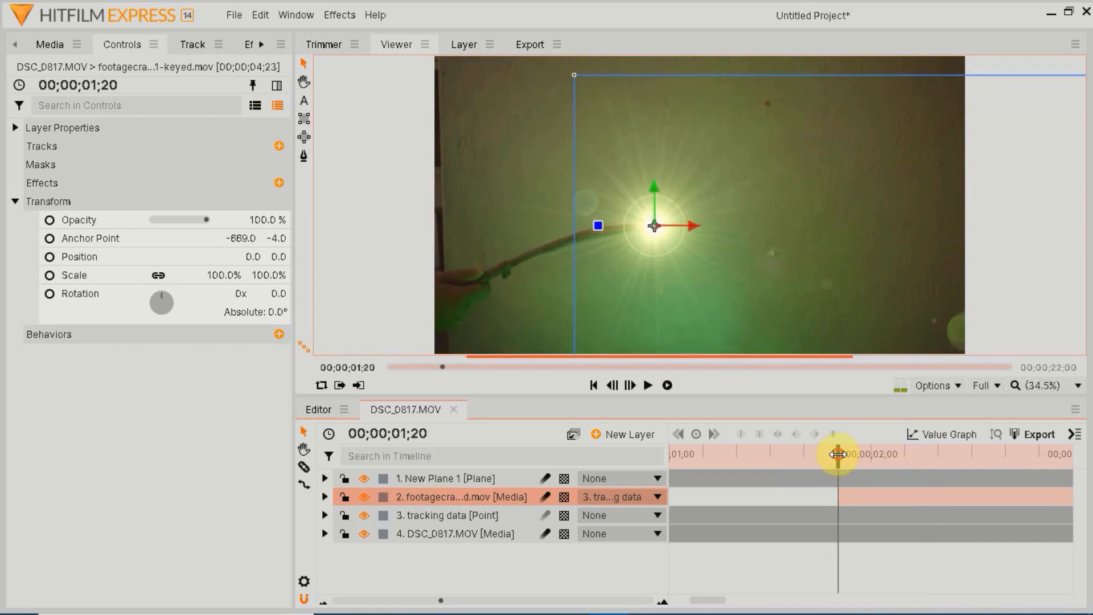
Set the spell clip layer's blend mode to Screen and check the beam around 00;00;02;04.
right_click(481, 501)
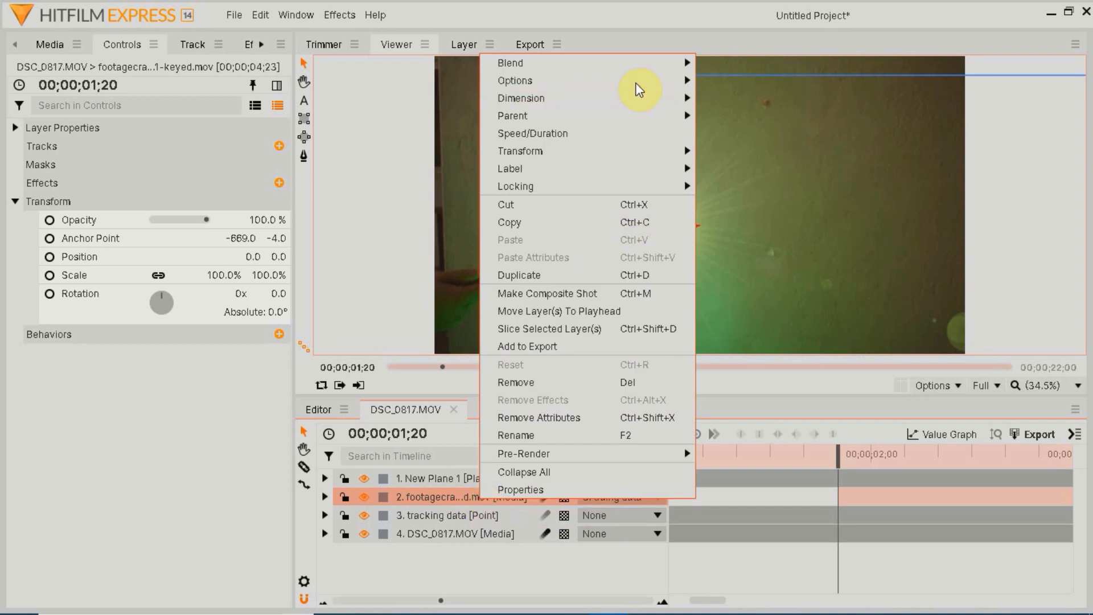
mouse_move(638, 64)
click(741, 364)
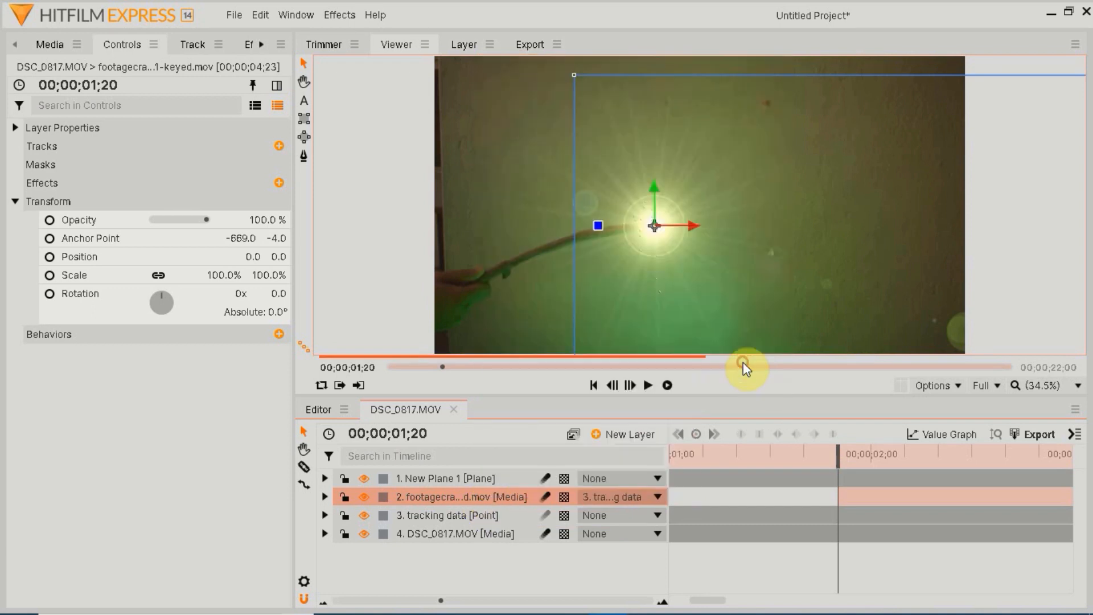
click(916, 456)
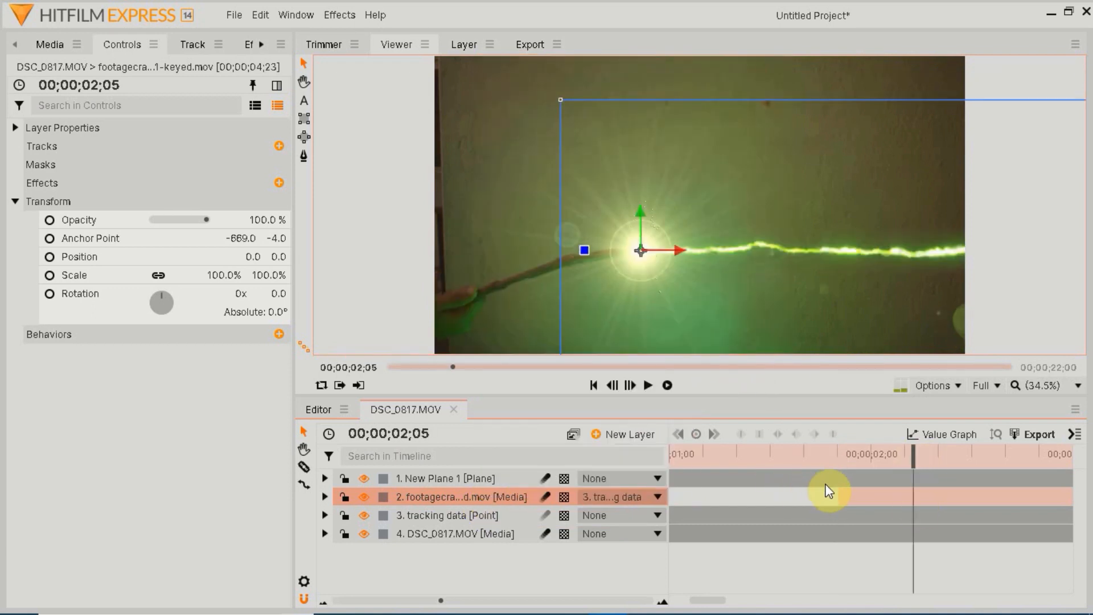
click(865, 453)
click(905, 454)
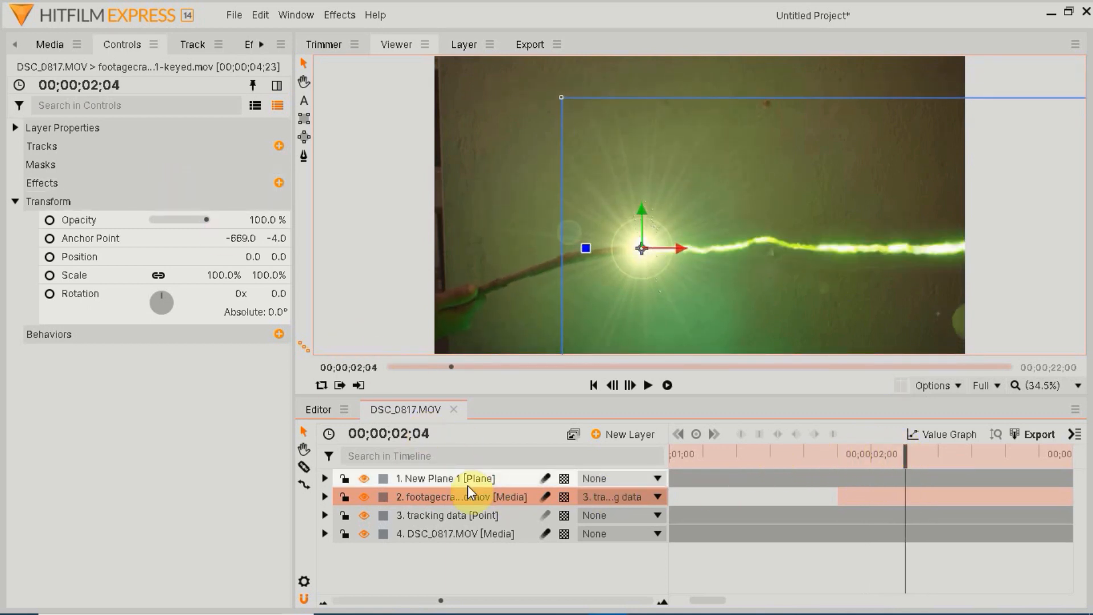
Add a Glow effect to the spell clip layer and expand its settings.
click(279, 183)
text(glo)
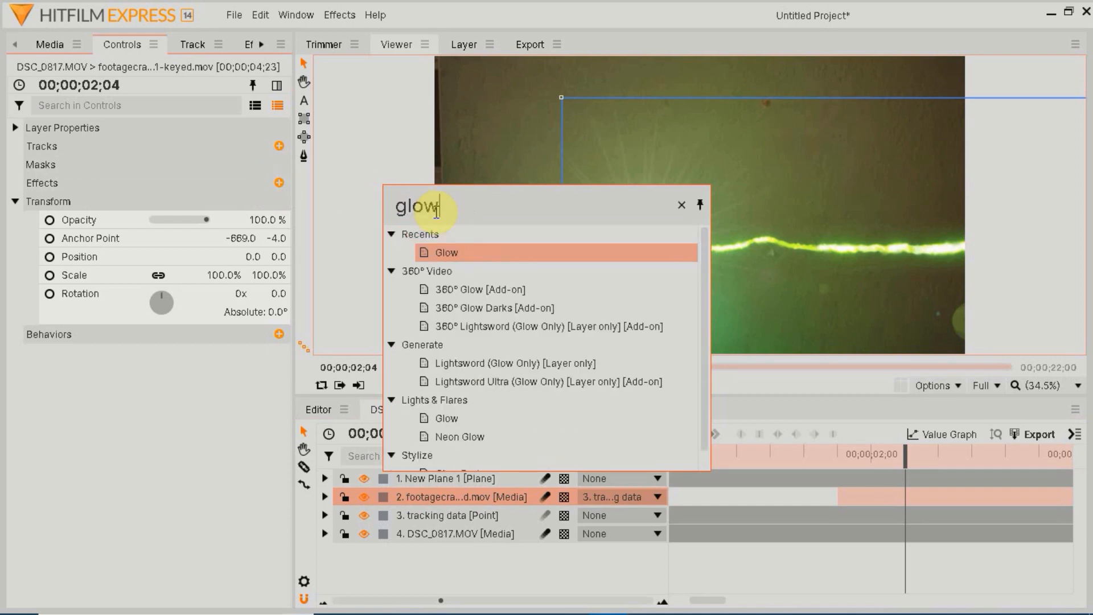
text(w)
click(450, 251)
click(31, 205)
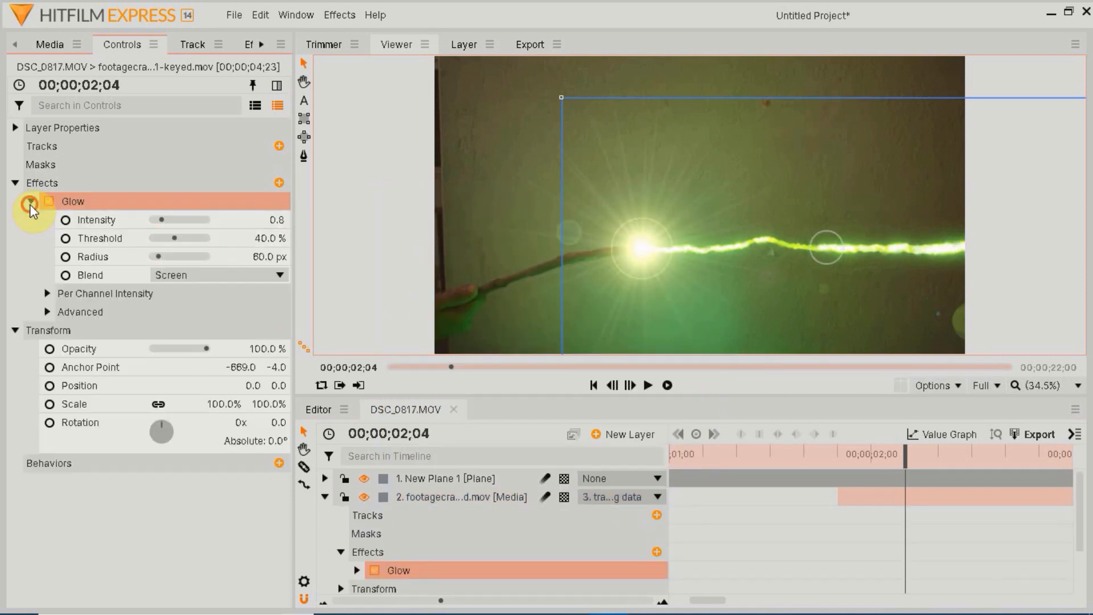
Set the Glow effect's Intensity to 1 and its Radius to 80 px, and collapse its settings.
click(267, 220)
text(1)
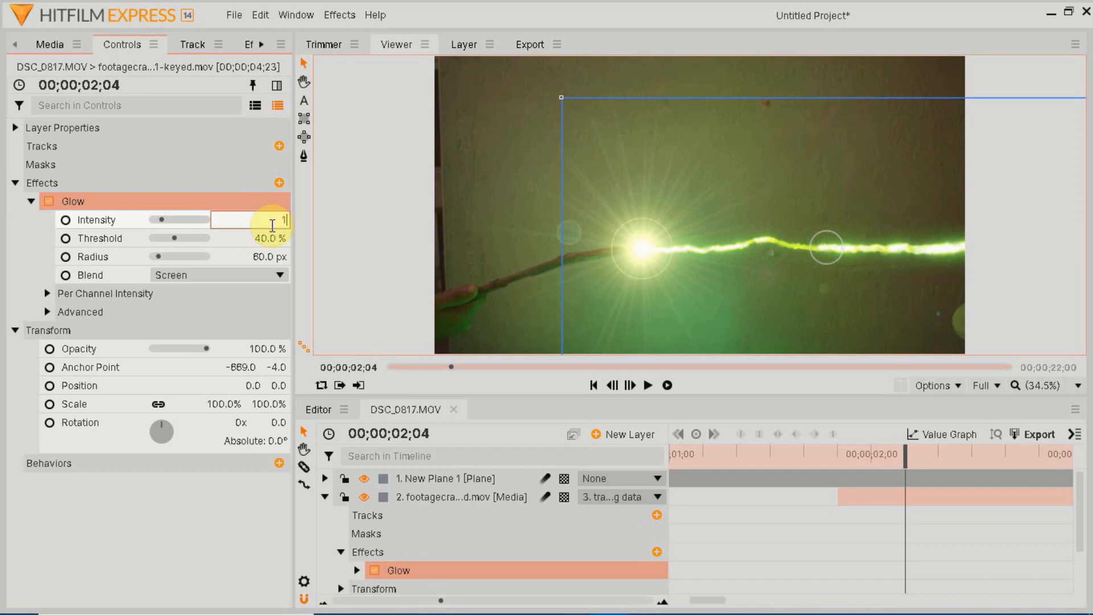
key(Return)
click(269, 257)
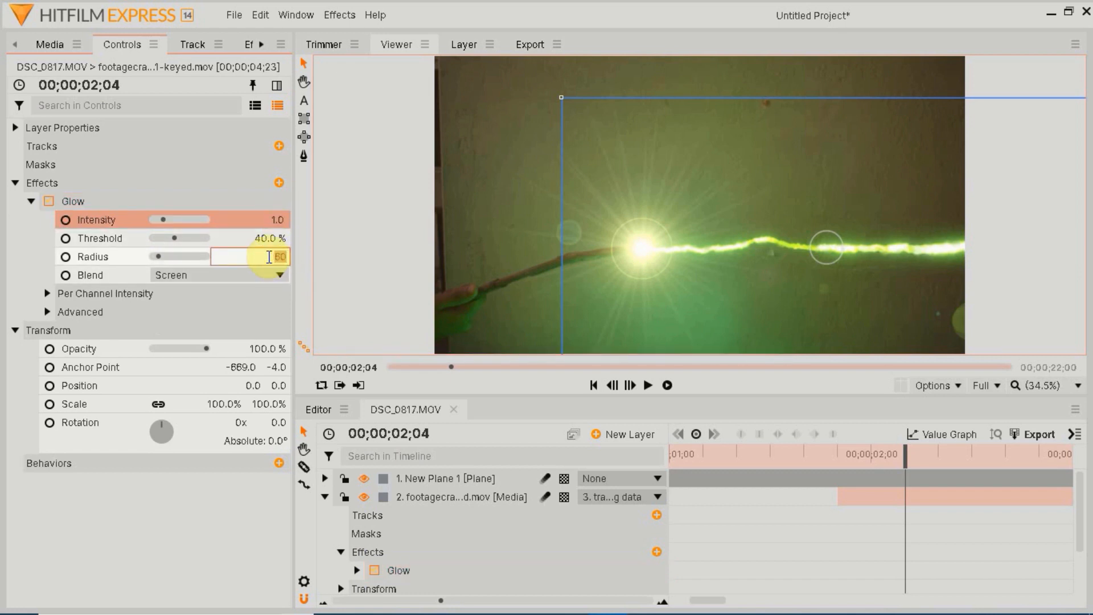
key(Return)
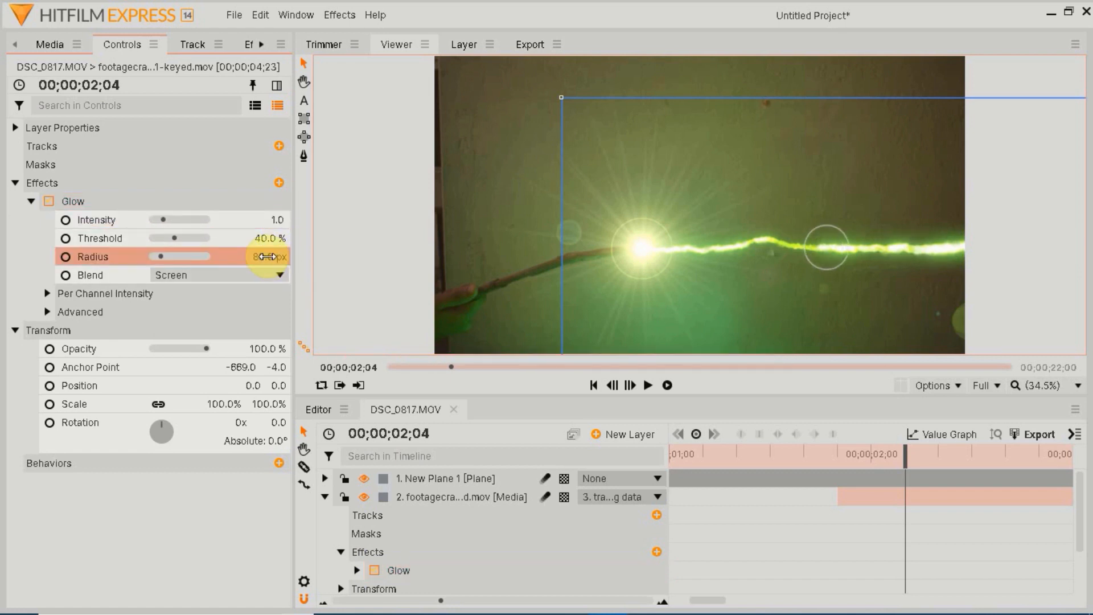
click(31, 202)
Duplicate the Glow effect on the spell clip layer and expand the copy's settings.
click(100, 202)
key(ctrl+d)
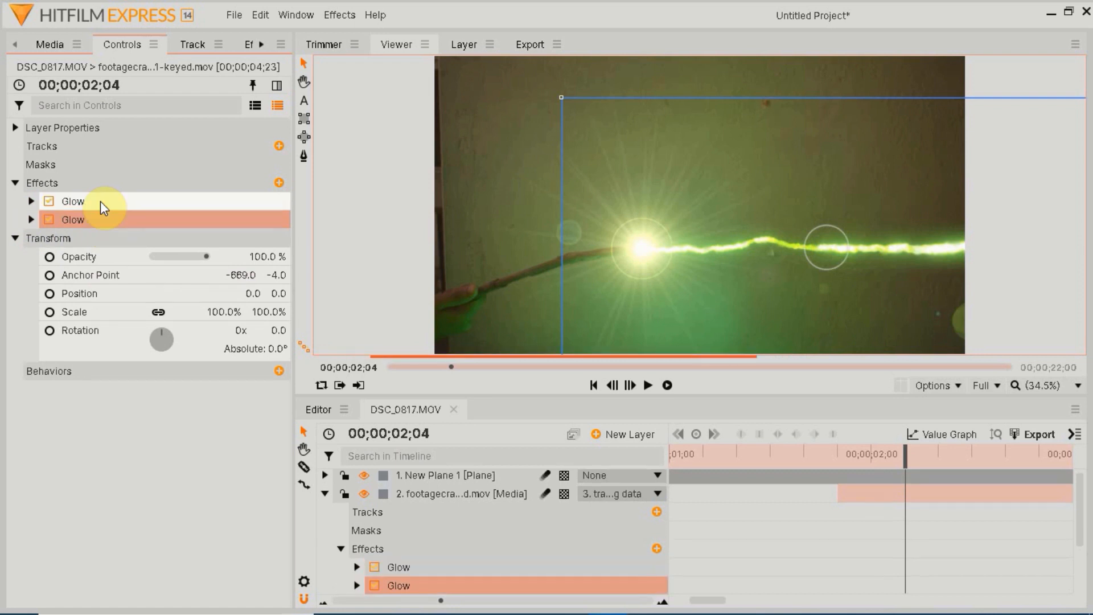
click(28, 219)
Set the second Glow's Intensity to 0.5 and its Radius to about 41 px, and collapse its settings.
click(269, 242)
text(0.)
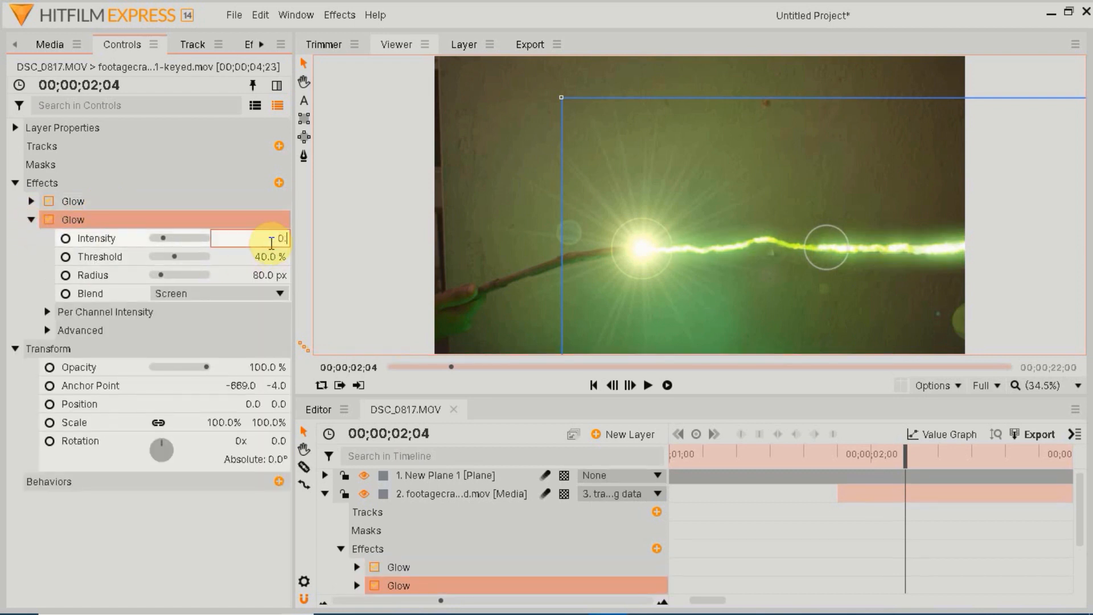
text(5)
key(Return)
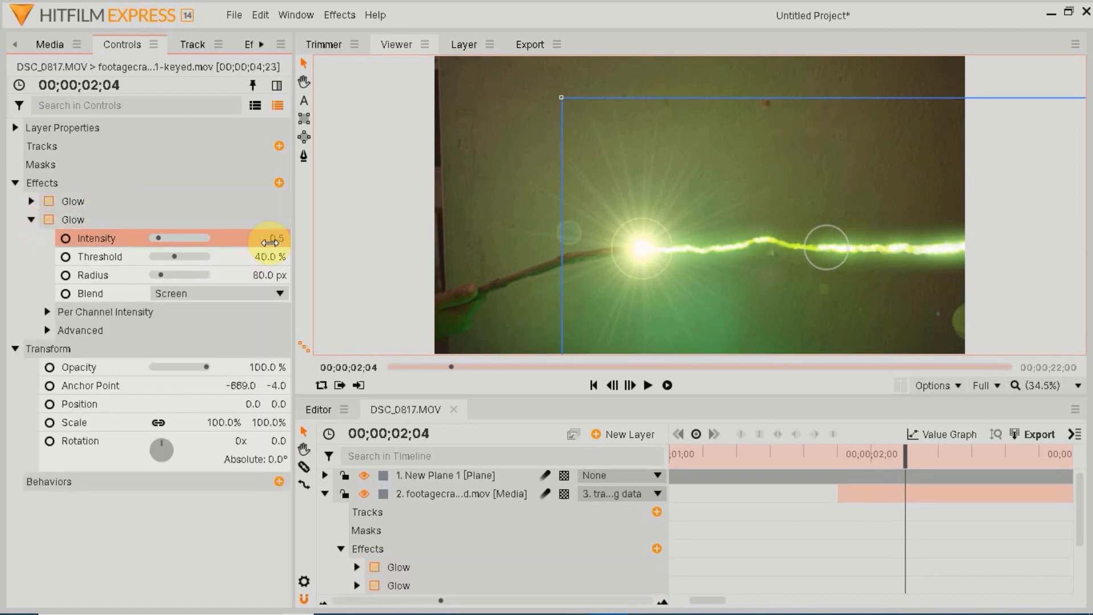
click(166, 275)
click(156, 274)
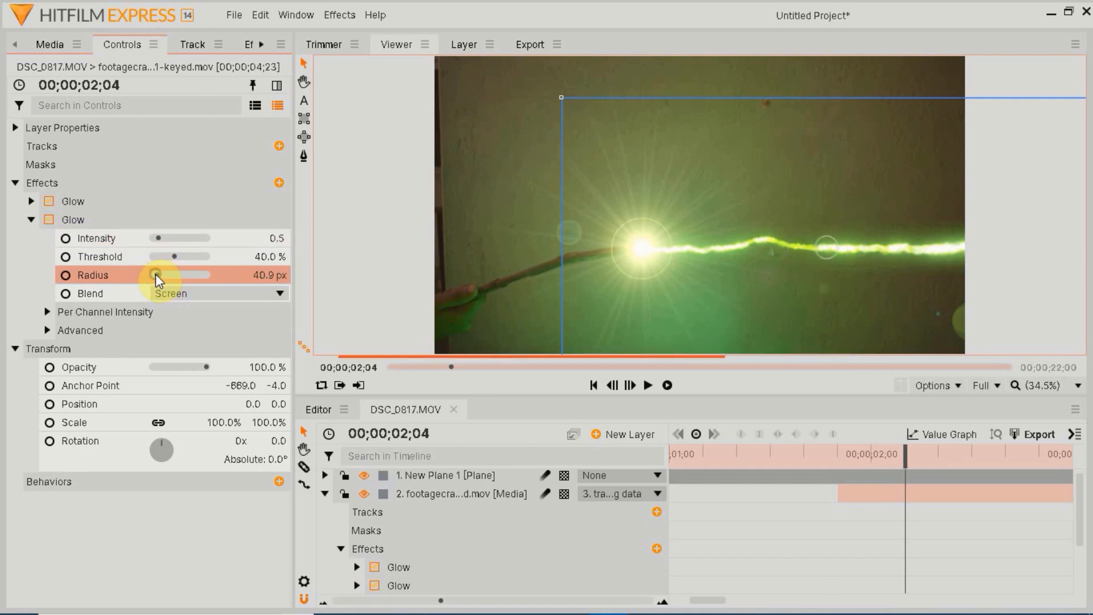
click(32, 220)
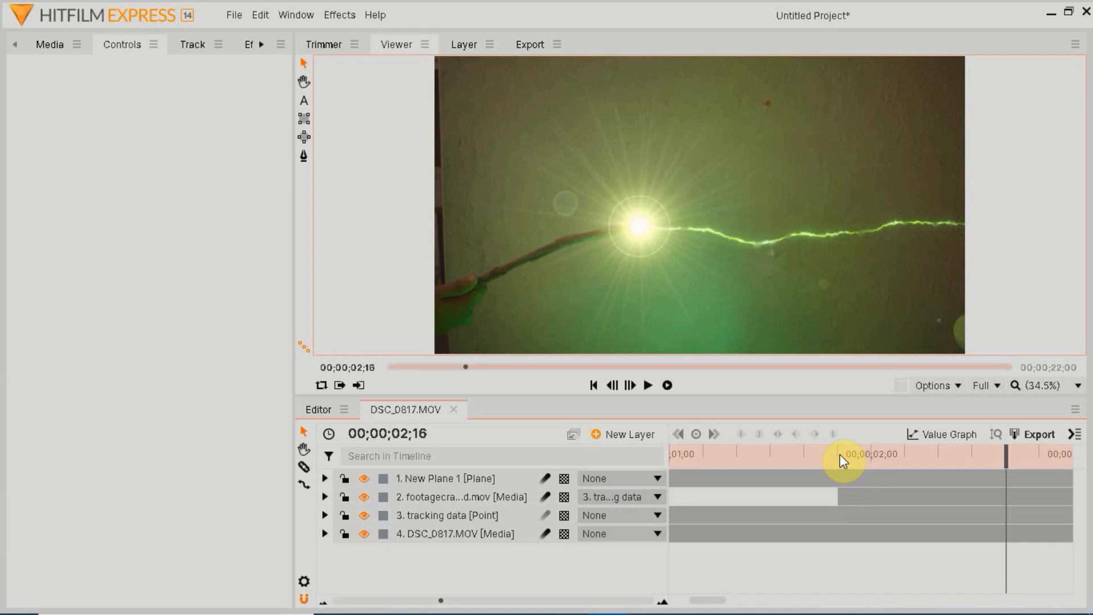
Duplicate the spell clip layer four times to strengthen the beam and preview the result.
click(872, 454)
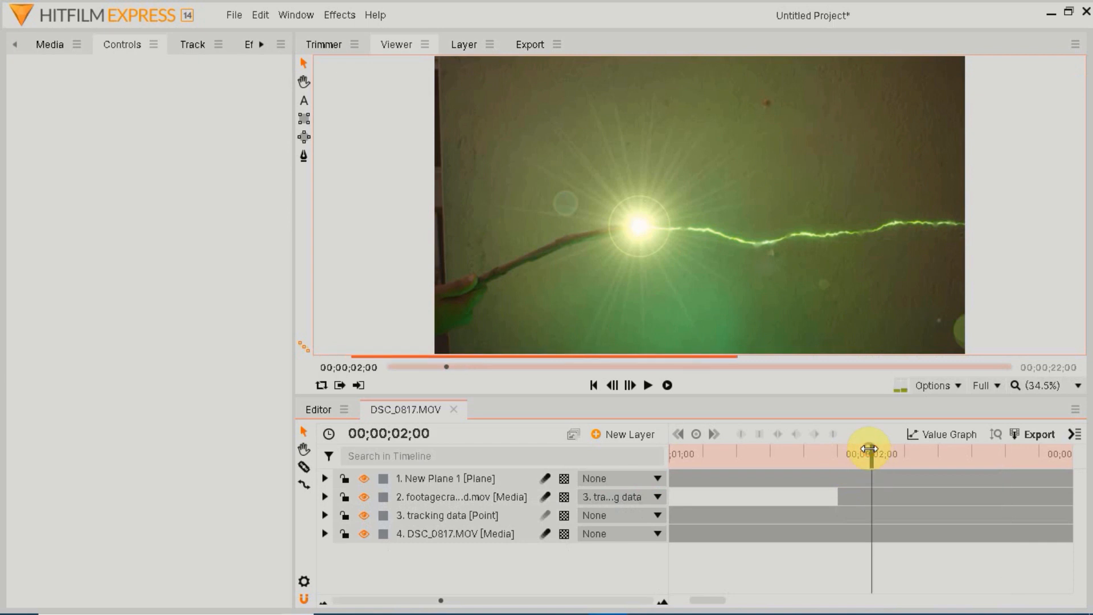
click(490, 497)
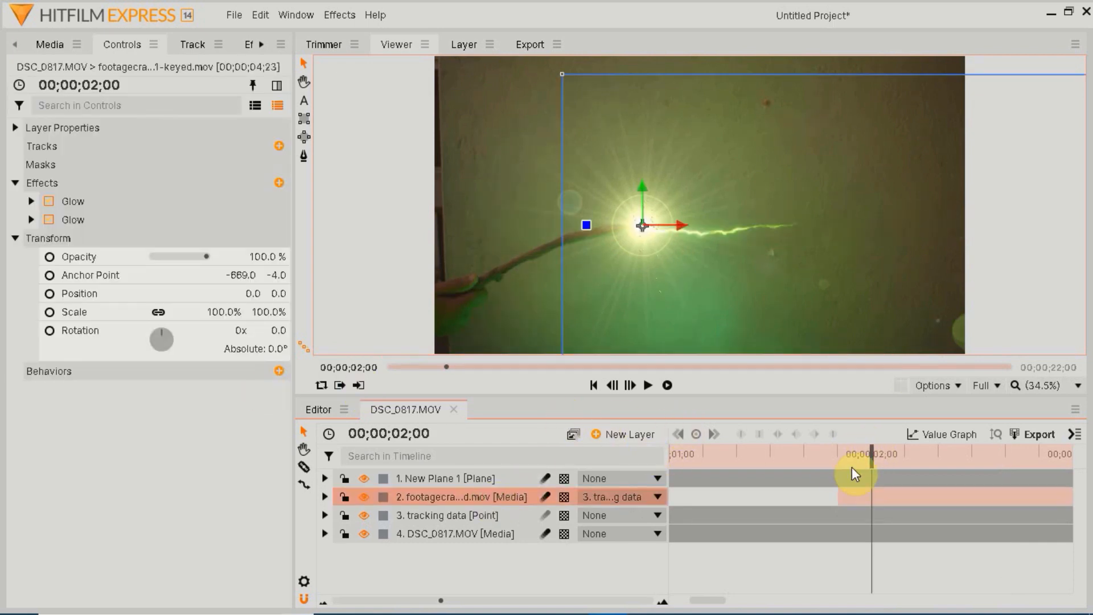
click(905, 456)
right_click(486, 495)
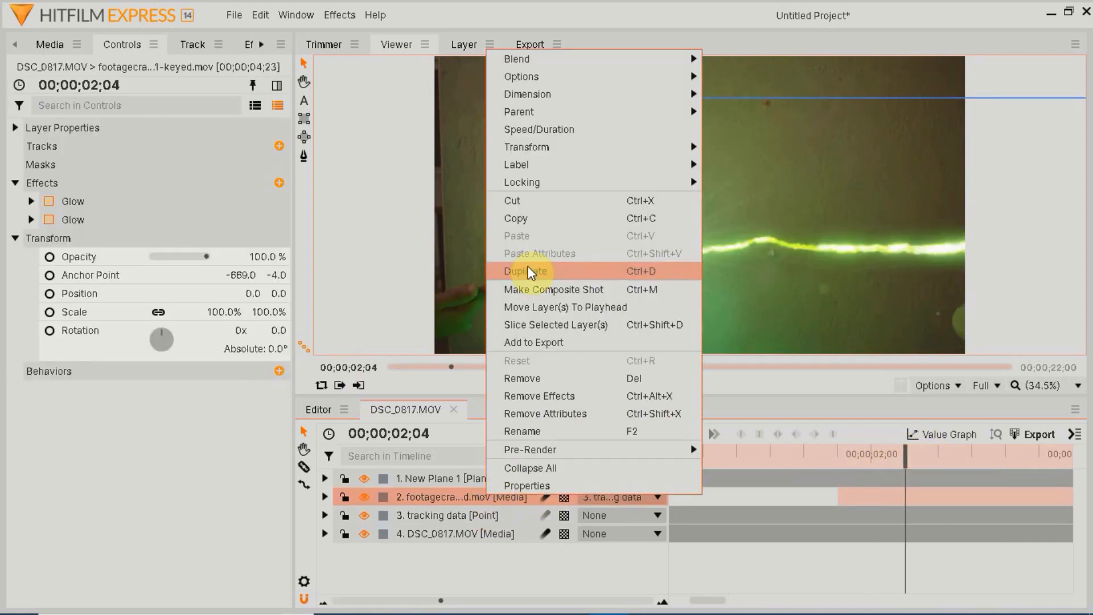
click(525, 272)
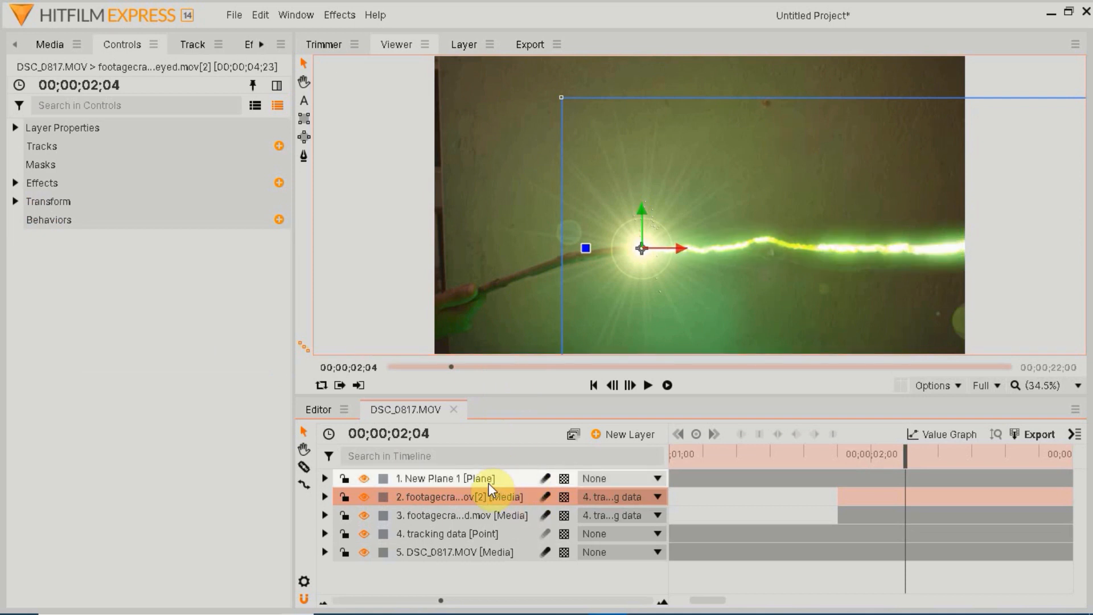
key(ctrl+d)
key(ctrl+d)
key(ctrl+d)
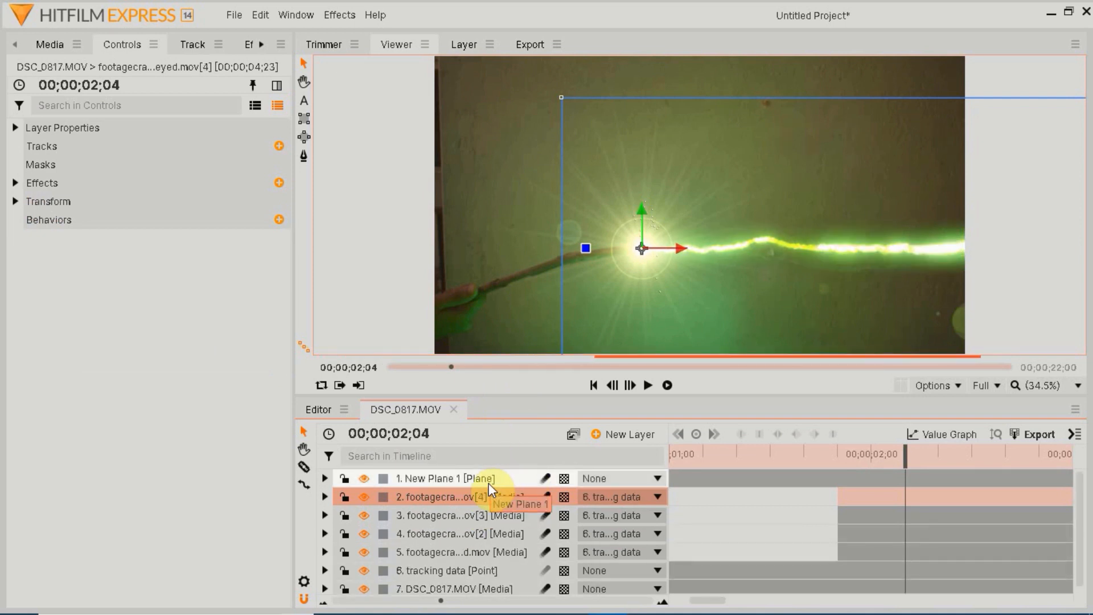
click(870, 454)
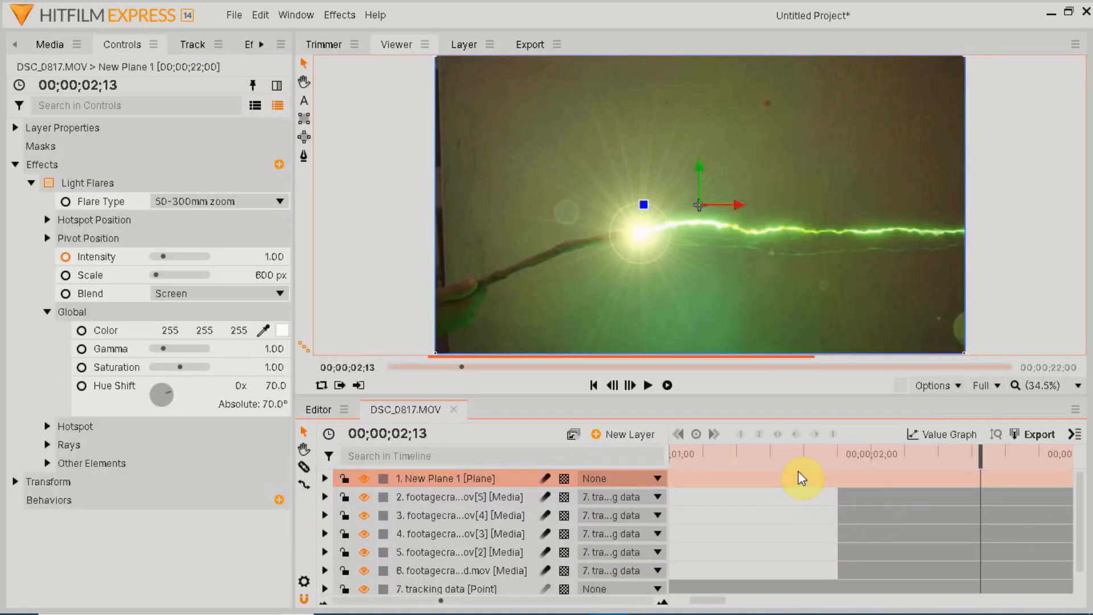
Import the graphicscrate dirty lens texture image and place it as the topmost layer of the composite shot.
click(50, 42)
click(57, 74)
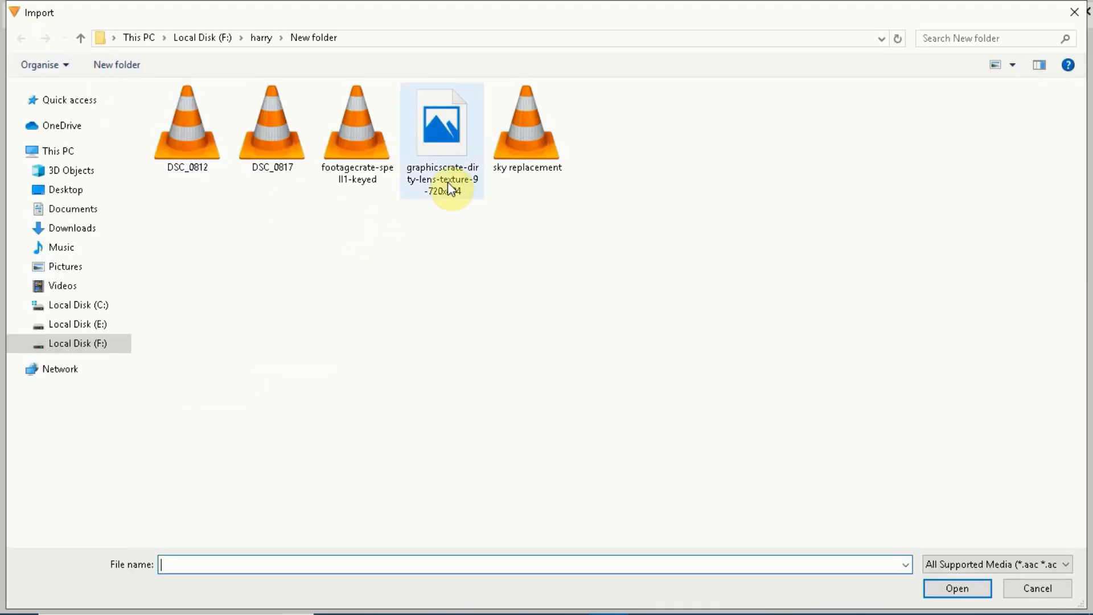
double_click(459, 160)
drag(228, 335, 449, 480)
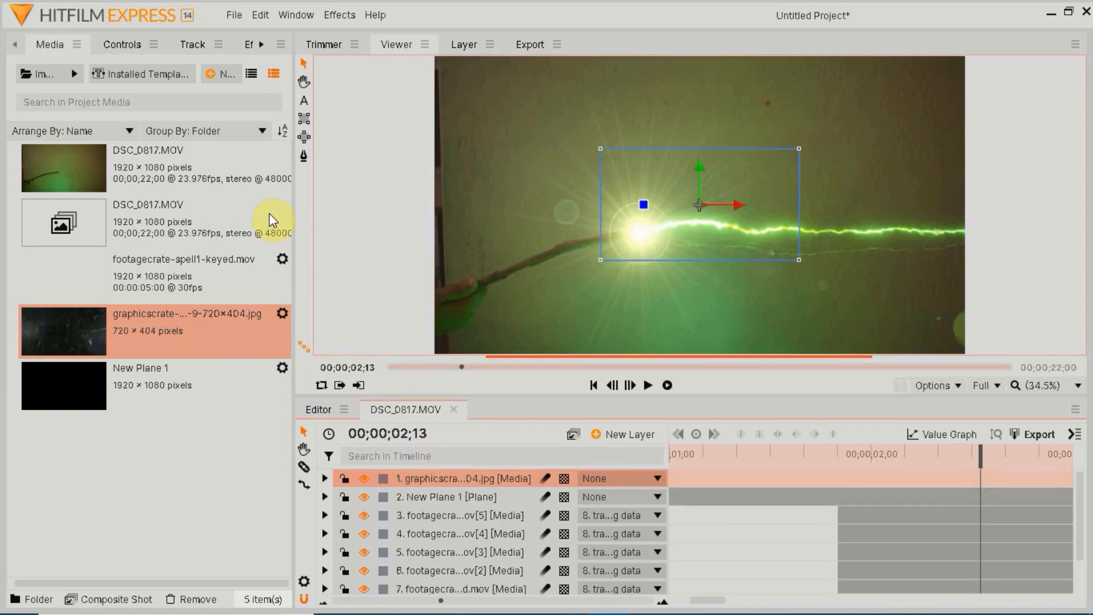
Scale the dirty lens texture layer to 272% so it covers the whole frame.
click(115, 53)
click(26, 183)
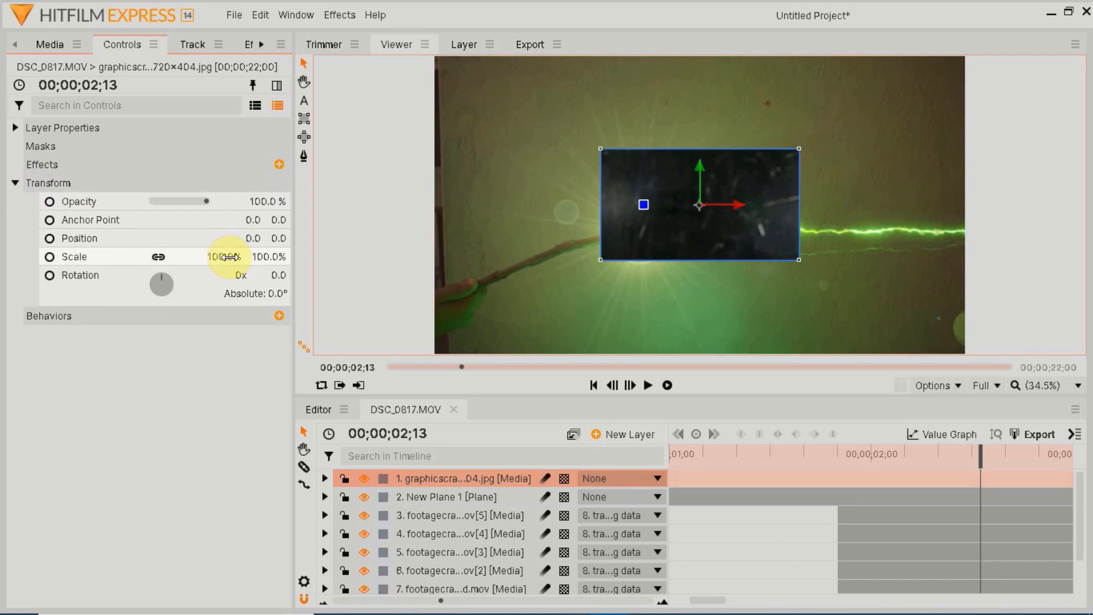
mouse_move(225, 257)
mouse_down()
mouse_move(323, 258)
mouse_move(230, 257)
mouse_up()
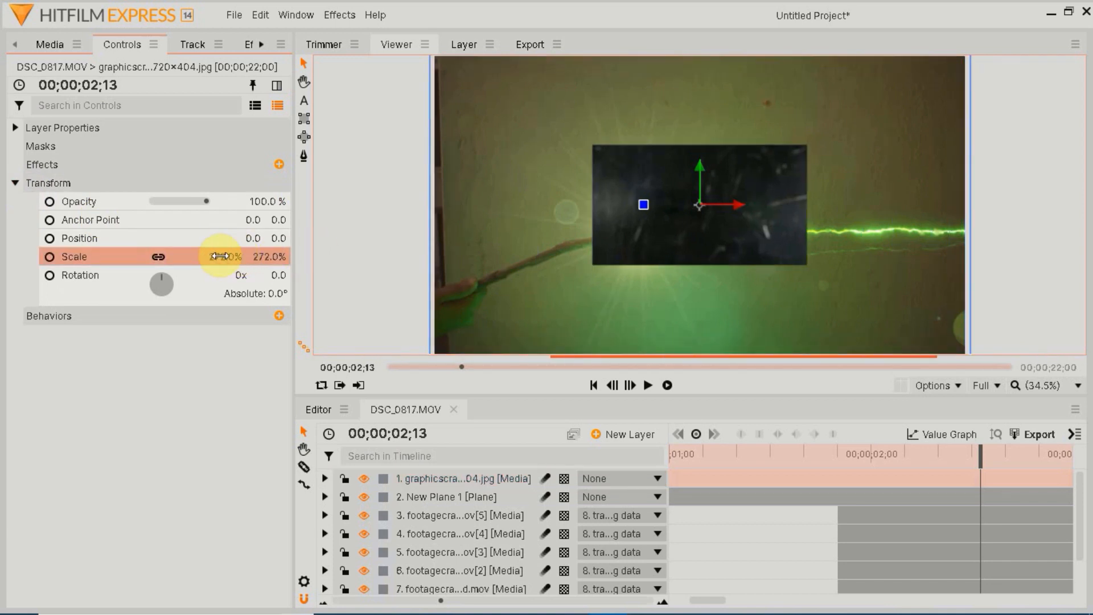
Add a Curves effect to the dirty lens texture layer and expand its settings.
click(279, 165)
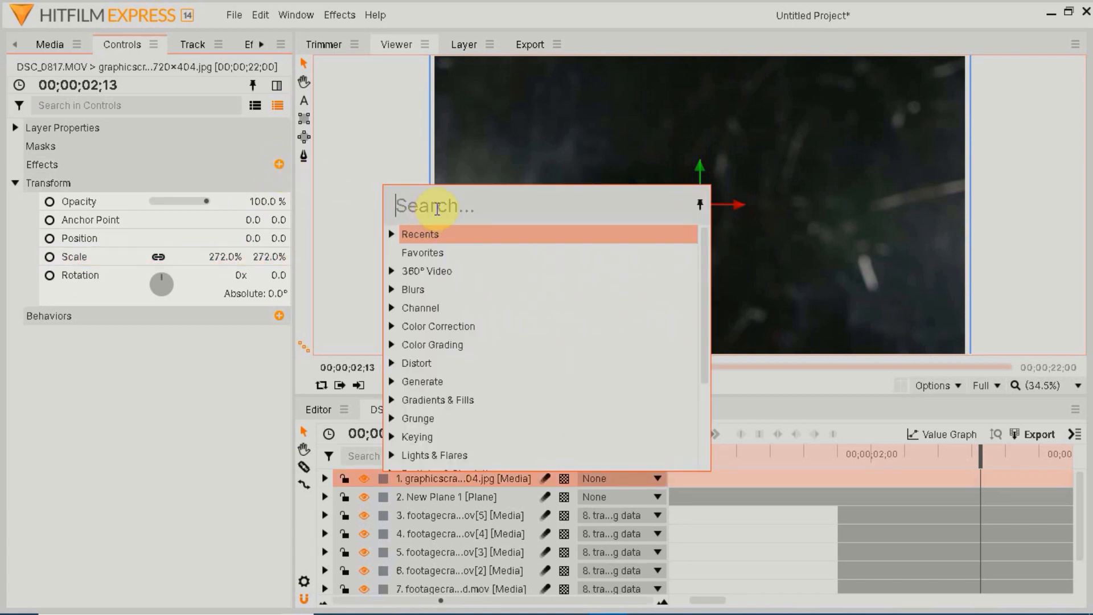
text(curv)
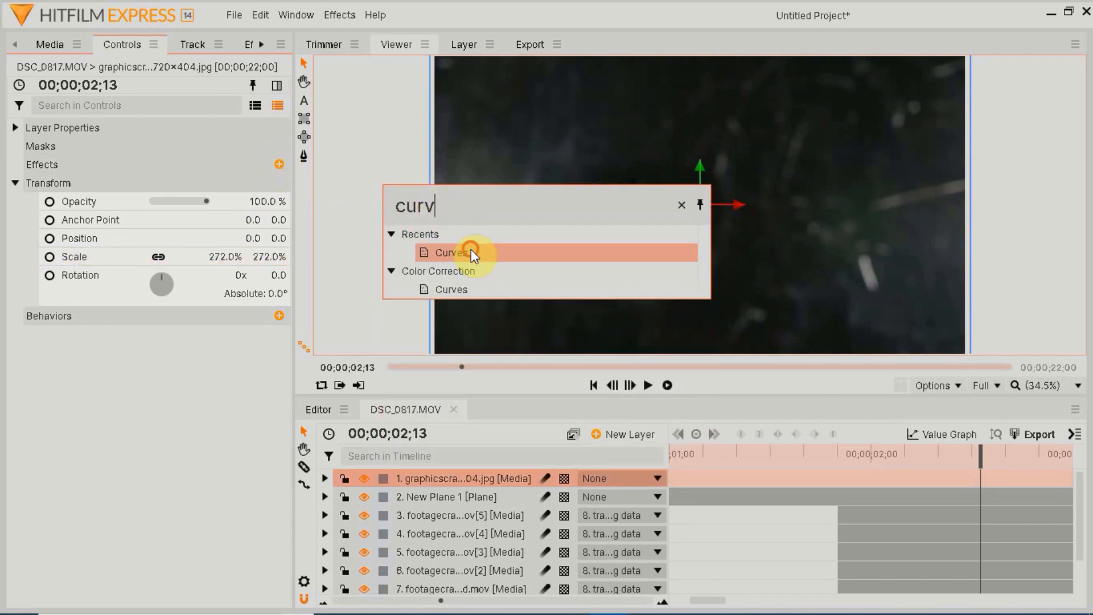
click(471, 253)
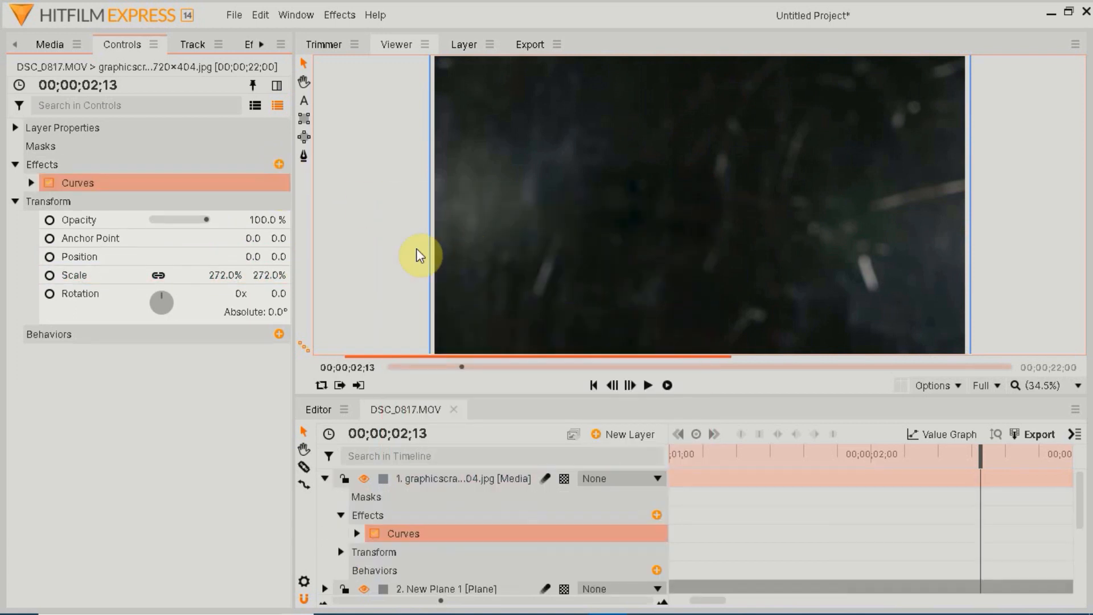
click(29, 184)
Raise the middle of the Green channel curve to tint the dirty lens texture green.
click(171, 207)
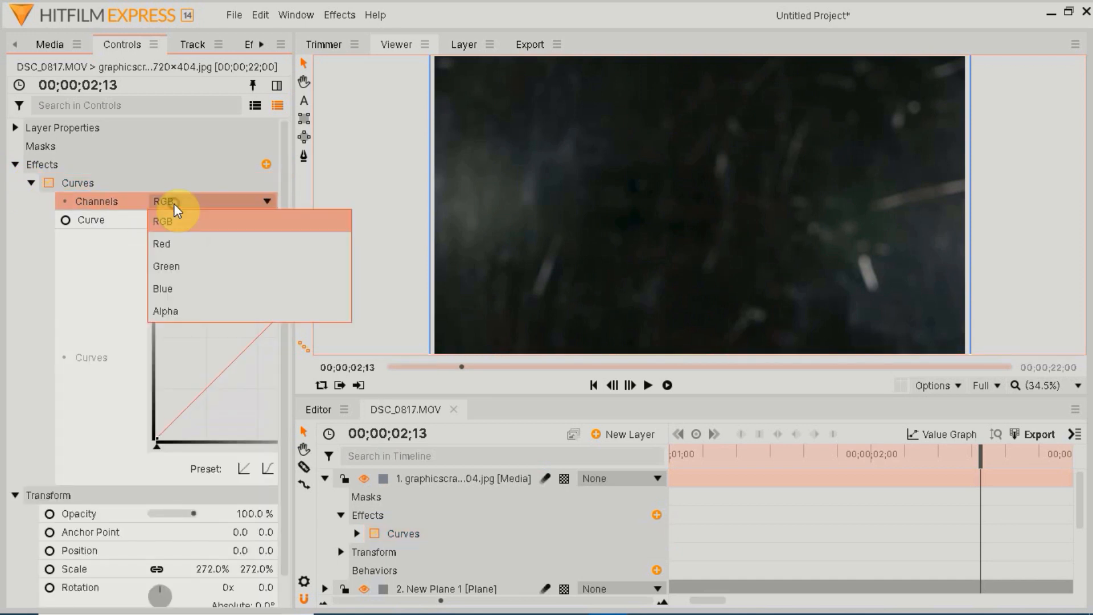
click(185, 267)
drag(256, 337, 249, 332)
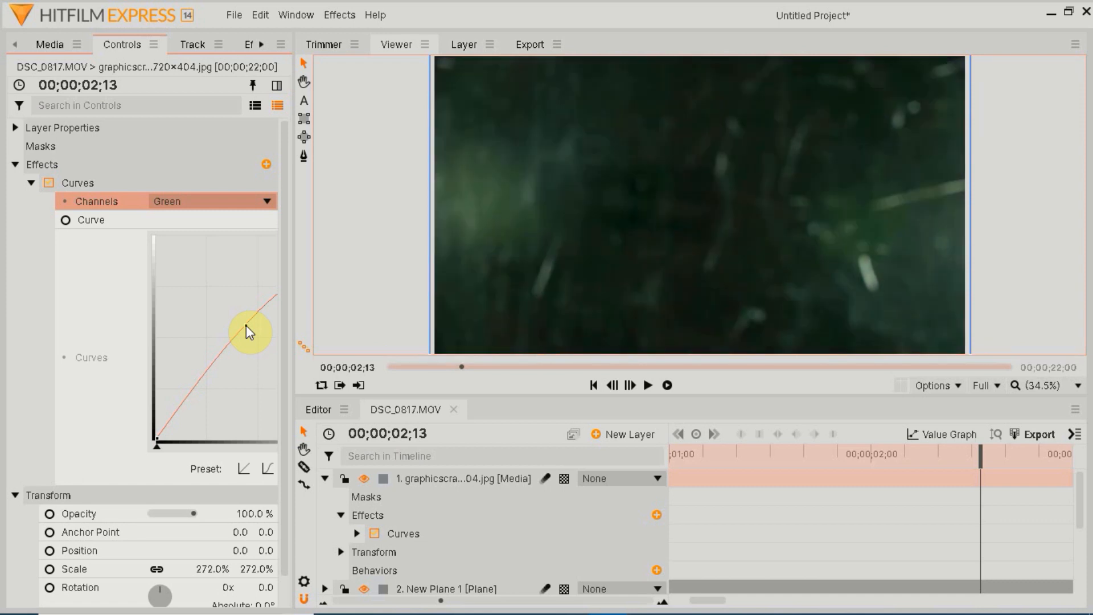
drag(249, 332, 246, 325)
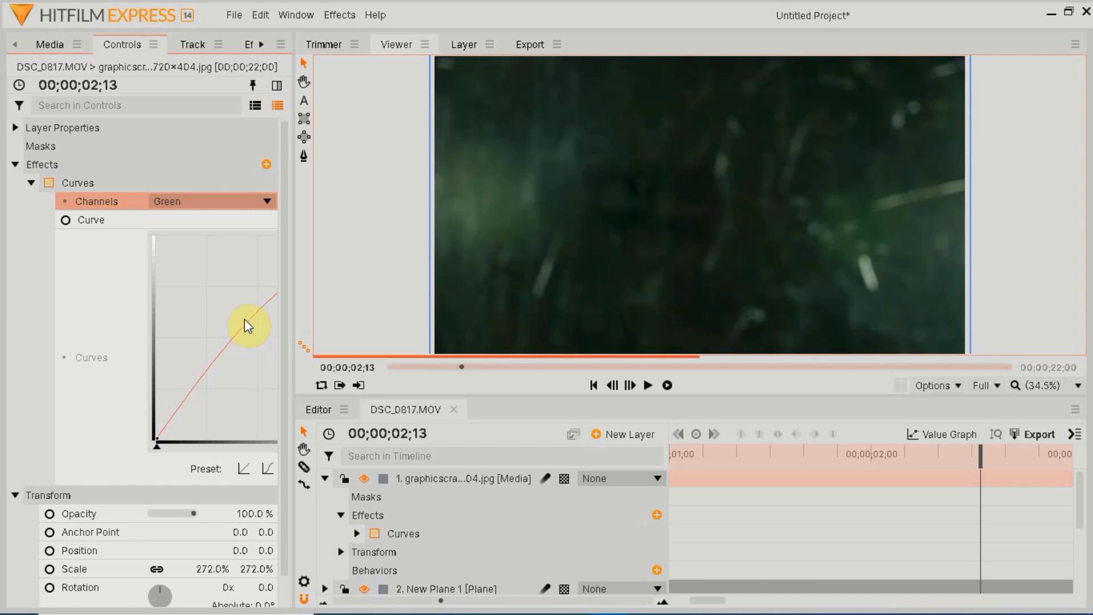
Set the dirty lens texture layer's blend mode to Screen.
click(427, 480)
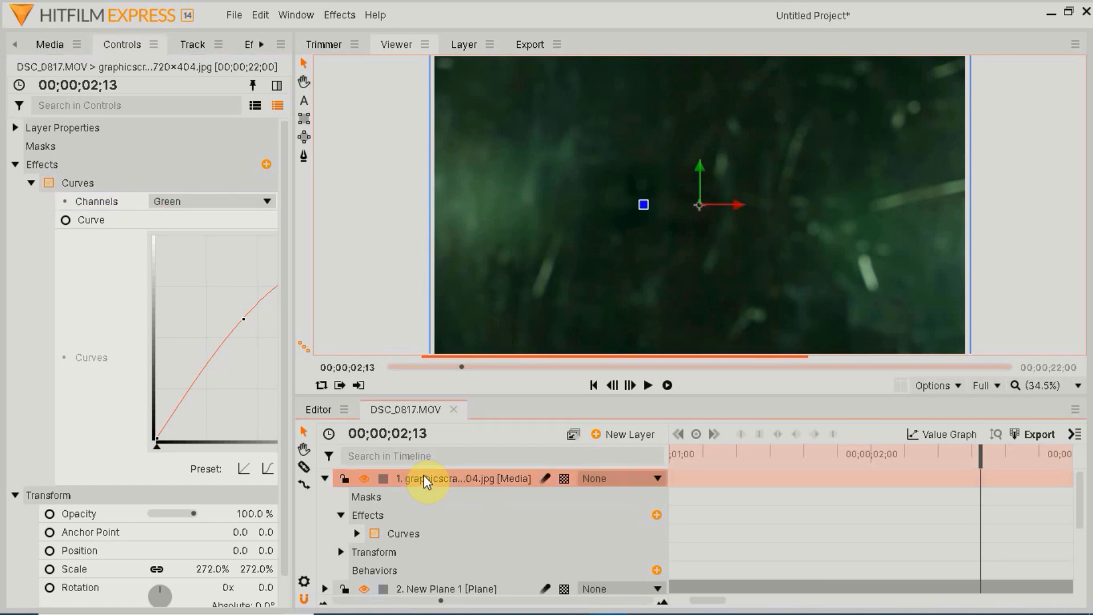
right_click(427, 480)
mouse_move(578, 63)
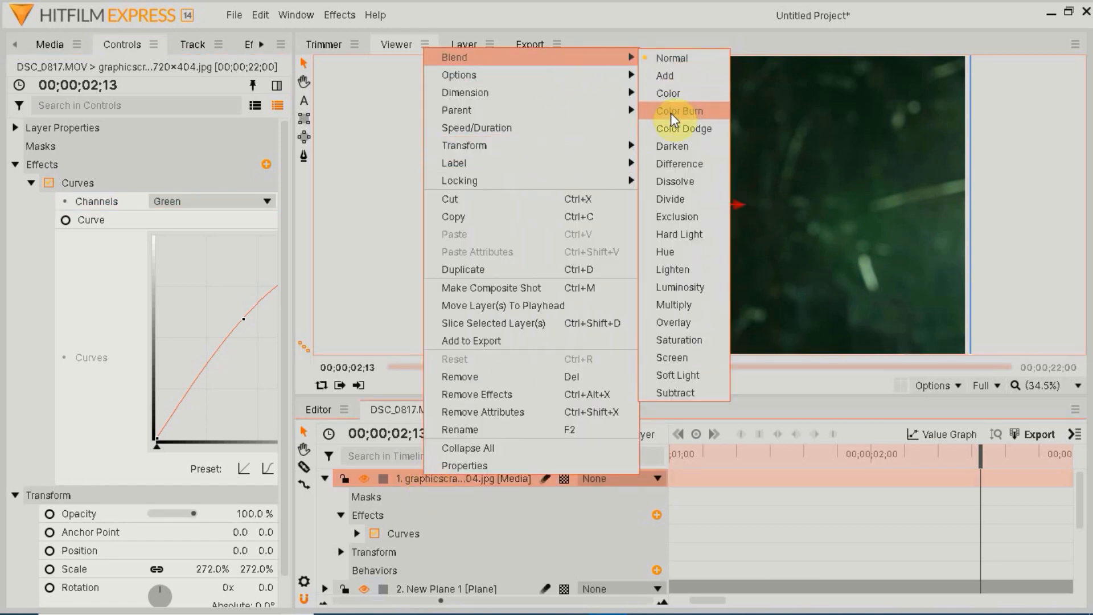
click(701, 357)
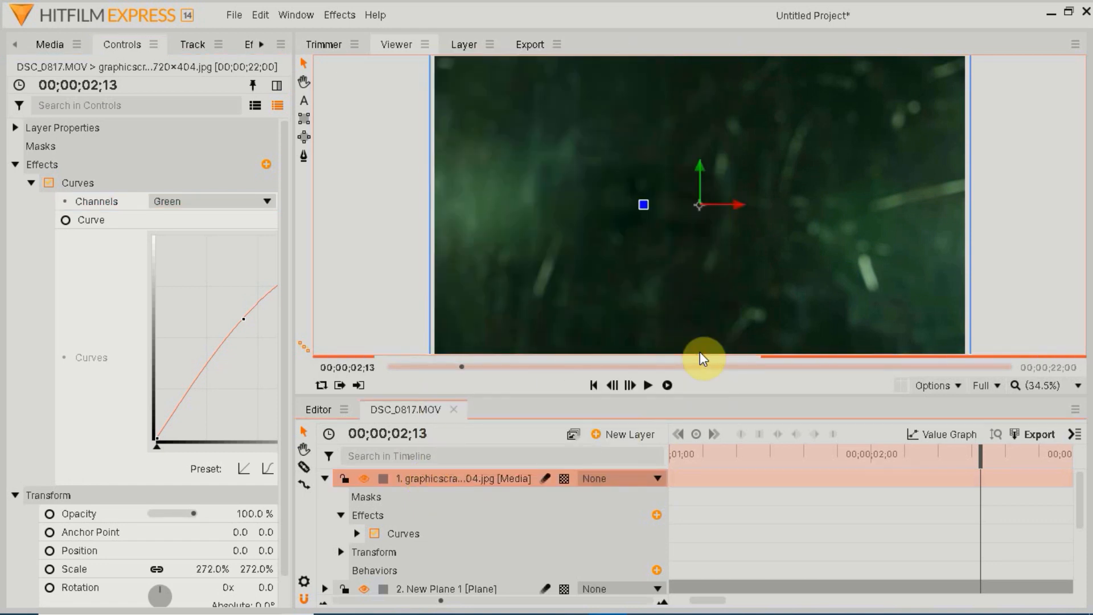
Collapse the Curves effect and set the dirty lens texture layer's Opacity to 70%.
click(31, 183)
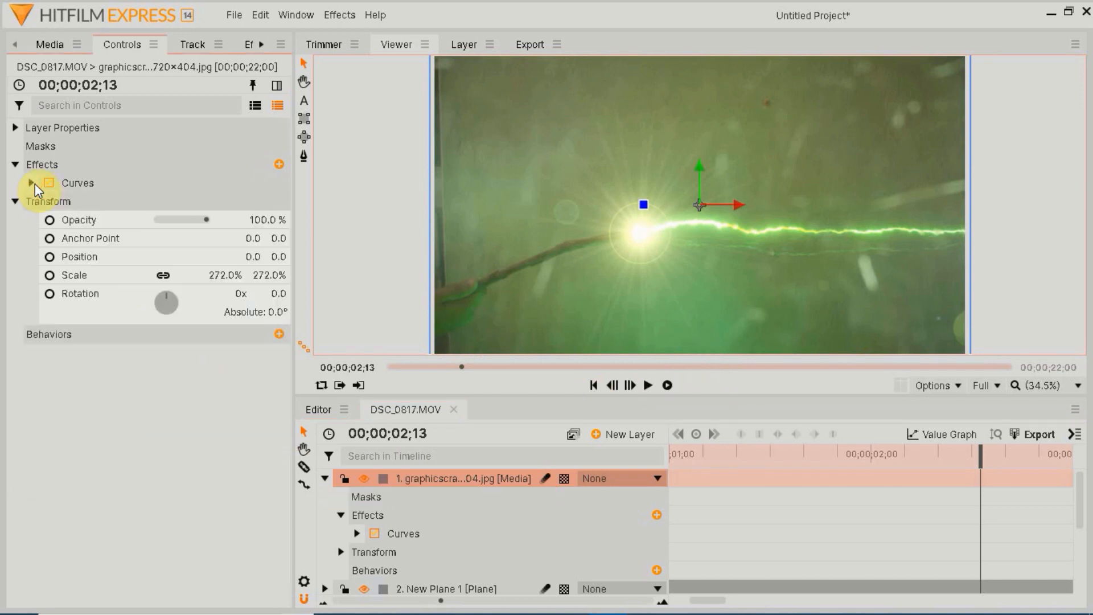
click(269, 220)
text(70)
key(Return)
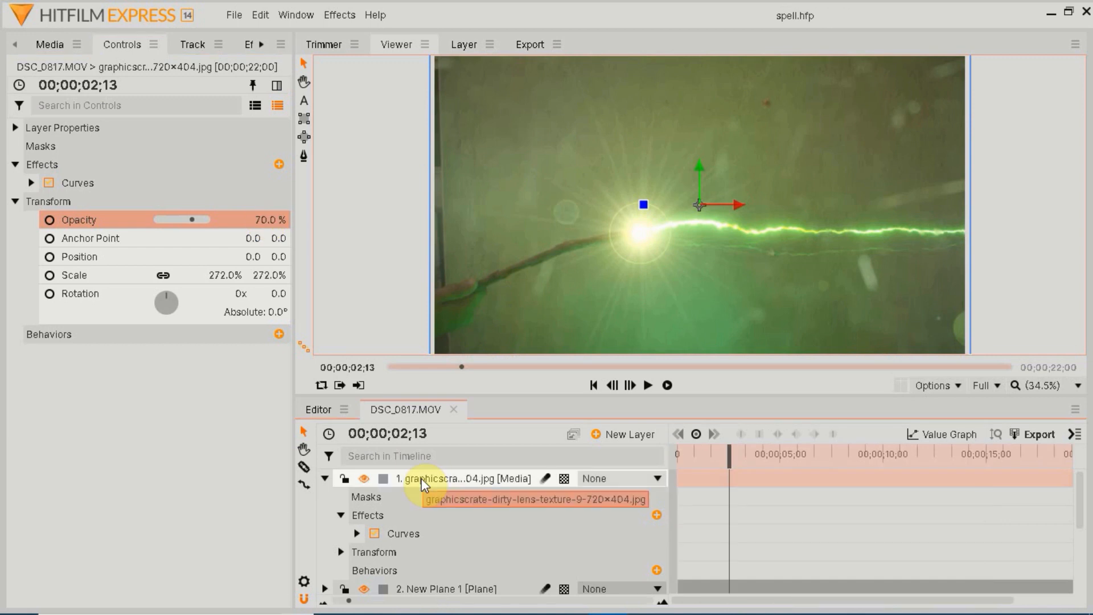
Collapse the dirty lens texture layer and keyframe its Opacity at 0% at 00;00;01;20.
click(325, 478)
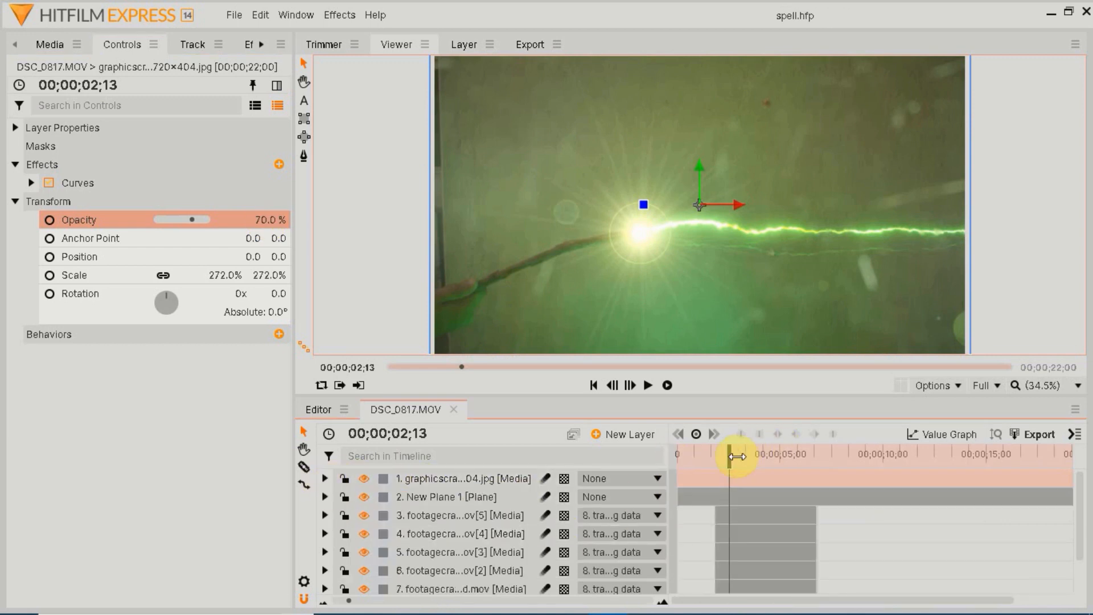
drag(730, 456, 716, 457)
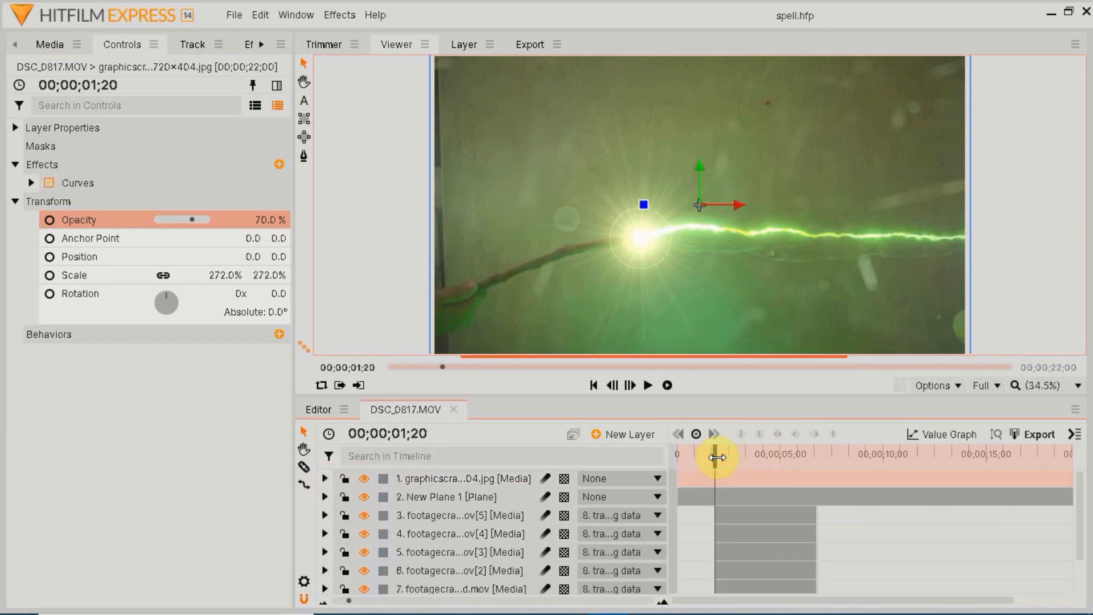
click(50, 220)
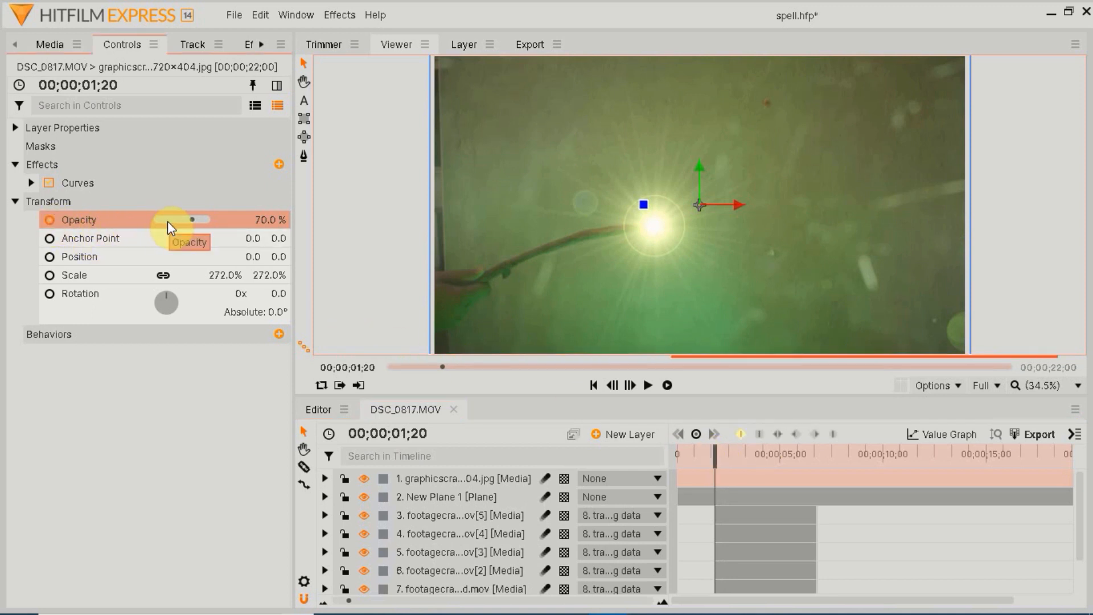
drag(166, 221, 139, 221)
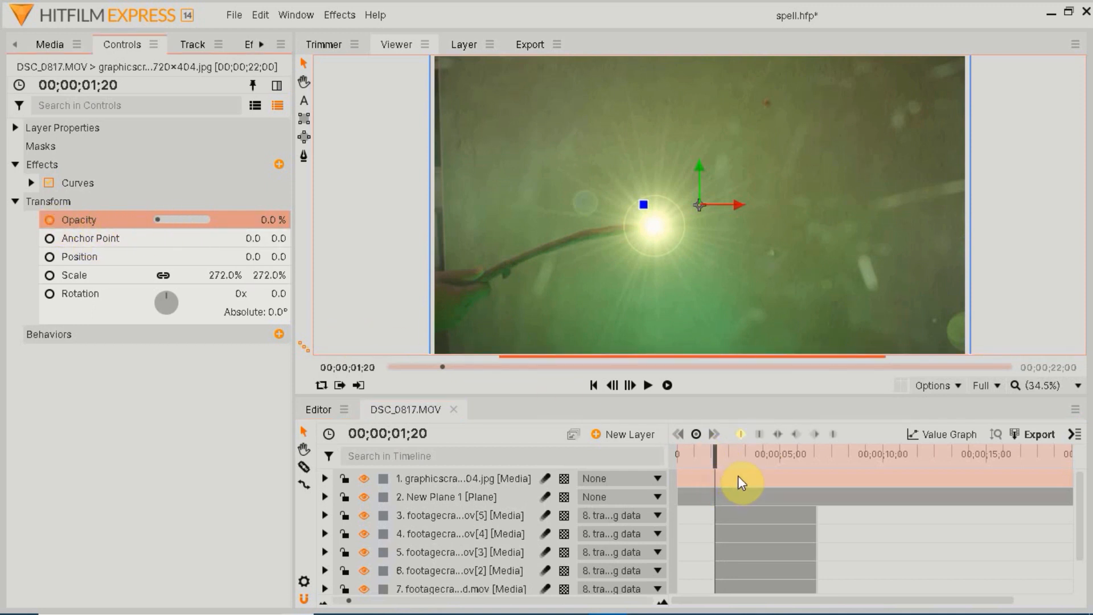
Keyframe the dirty lens texture layer's Opacity at 70% at 00;00;02;03.
key(Right)
key(Right)
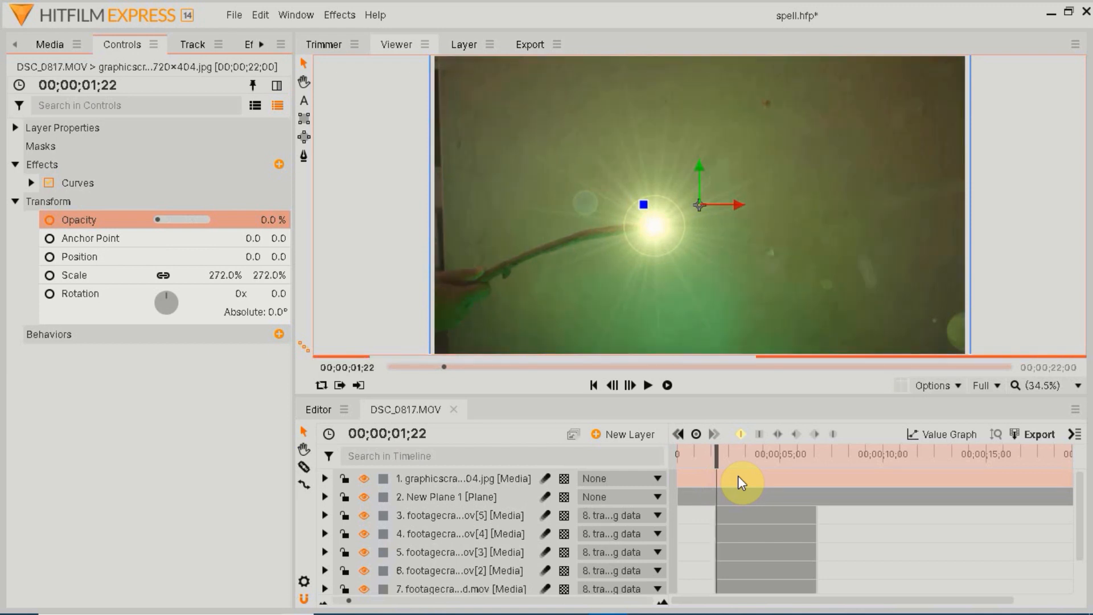
key(Right)
click(629, 385)
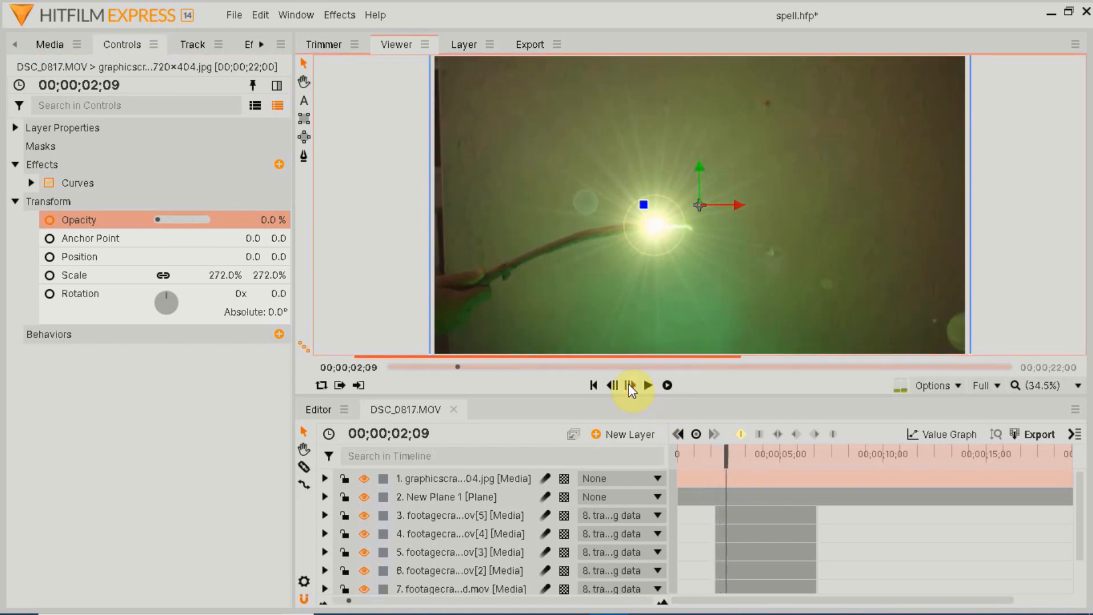
click(455, 366)
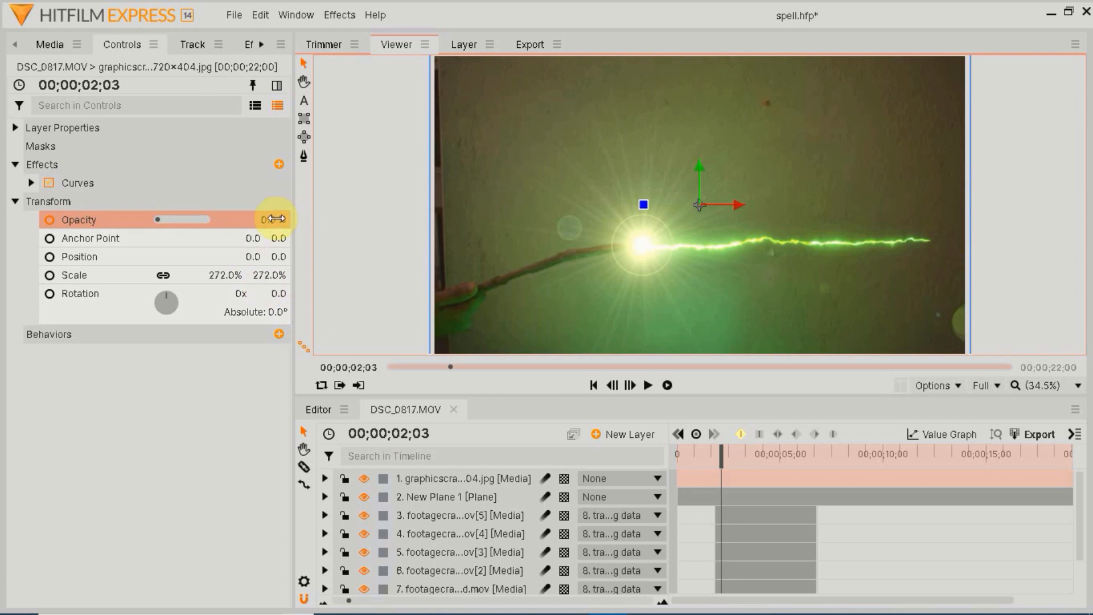
click(276, 220)
text(70)
key(Return)
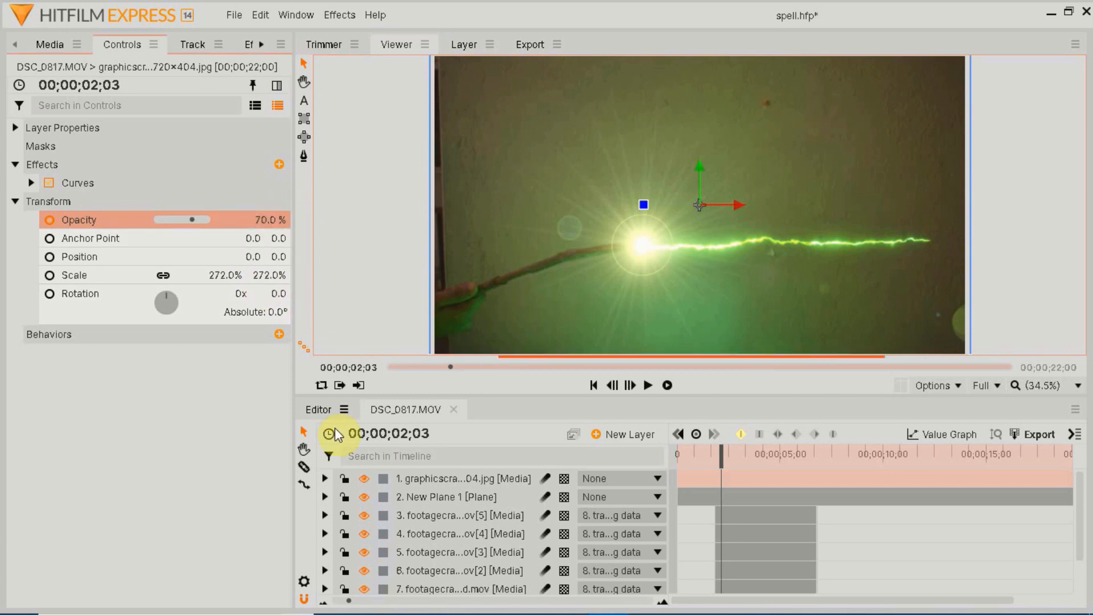
Change the interpolation of the dirty lens texture layer's Opacity keyframes and collapse the layer.
click(324, 479)
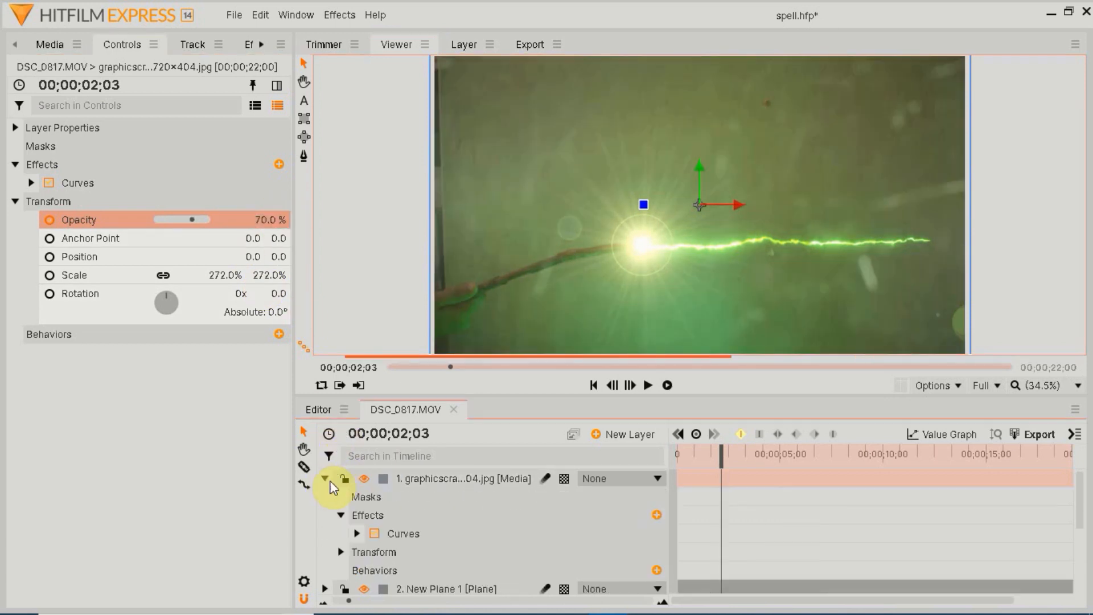
click(341, 552)
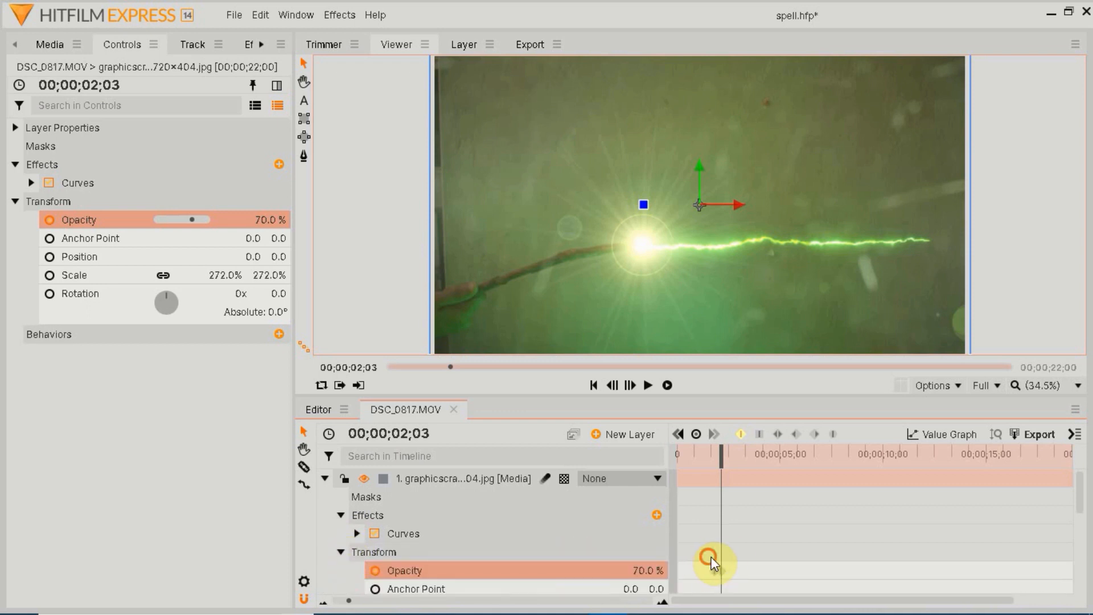
scroll(741, 512, down, 2)
click(778, 434)
drag(1080, 513, 1081, 489)
click(325, 479)
Export the finished spell composite shot as an MP4 file.
click(1025, 434)
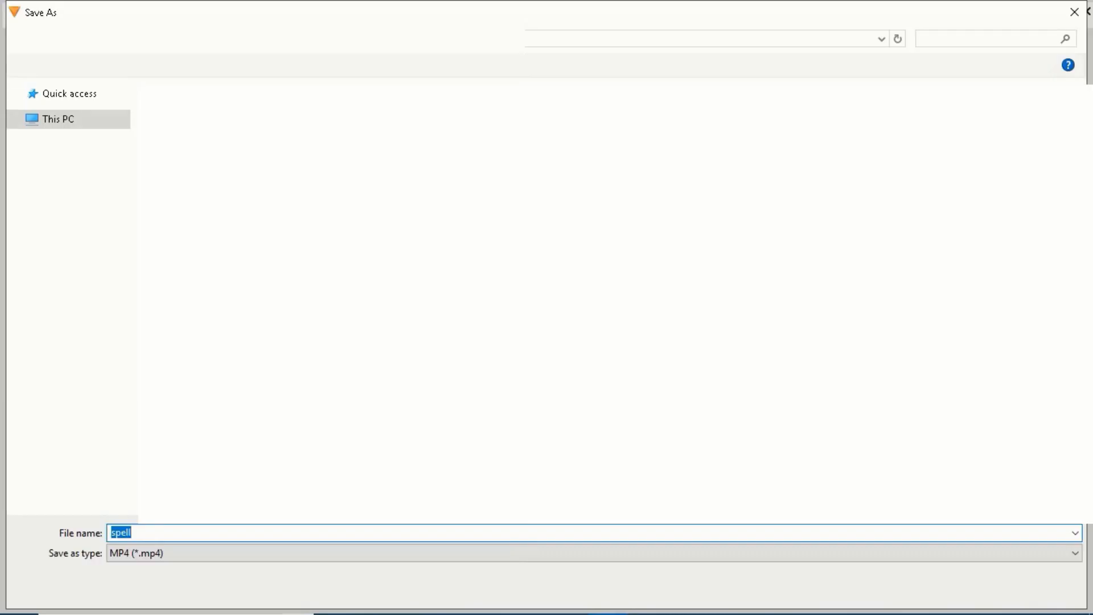
text(h)
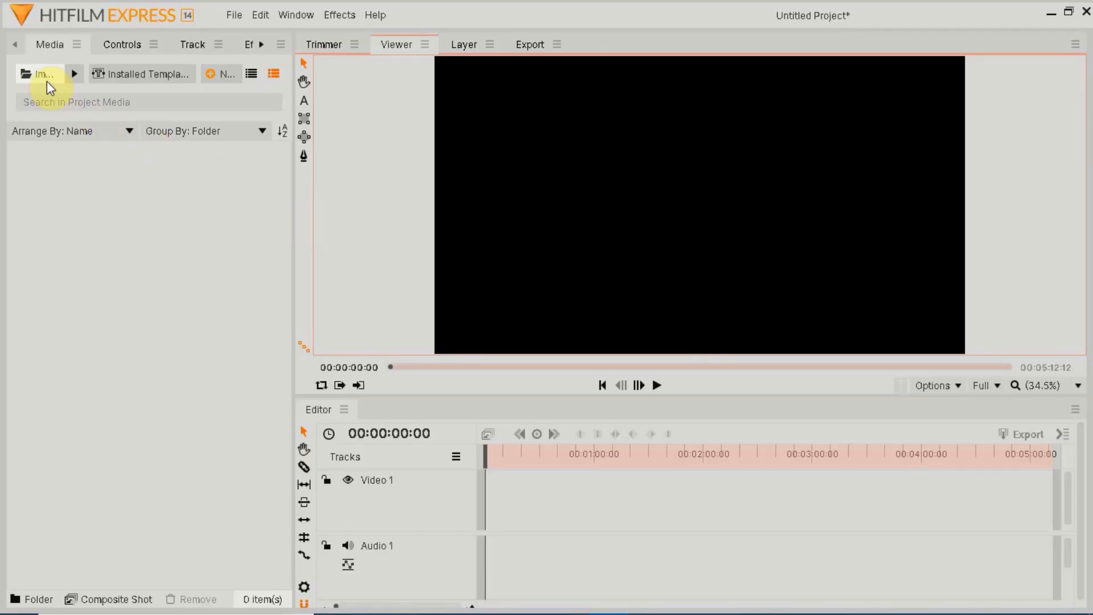
Import DSC_0812.MOV into the new project and make a composite shot from it.
click(47, 81)
double_click(191, 157)
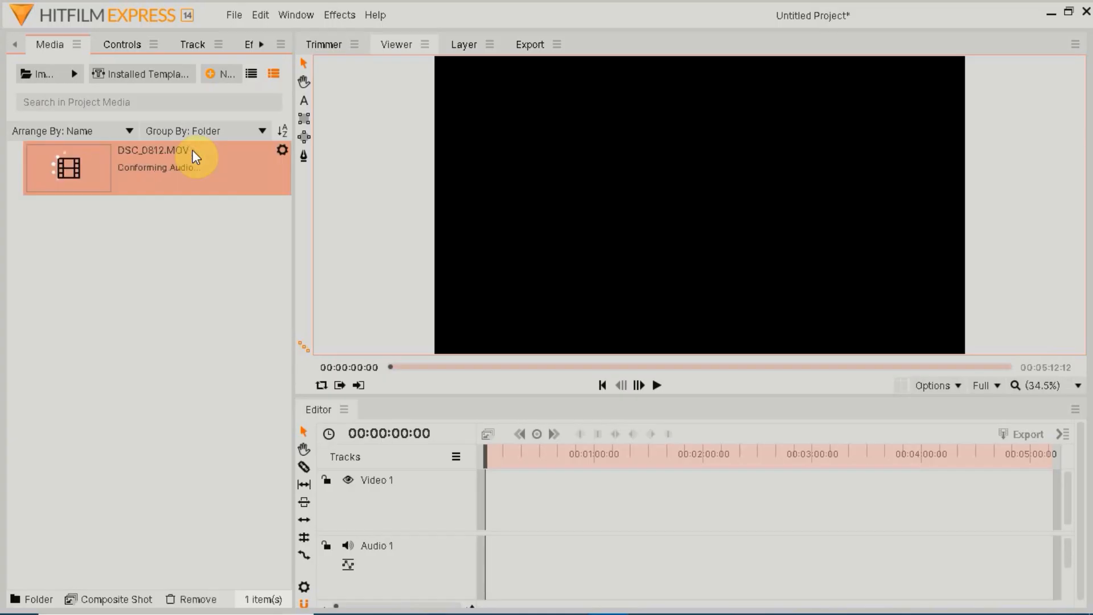
right_click(109, 178)
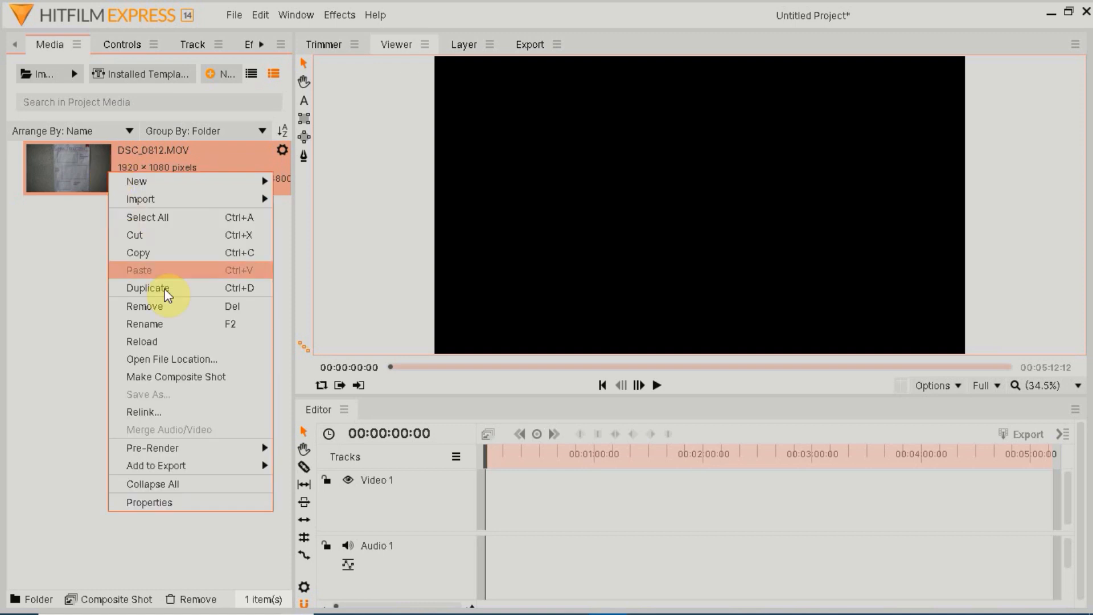
click(203, 380)
click(706, 503)
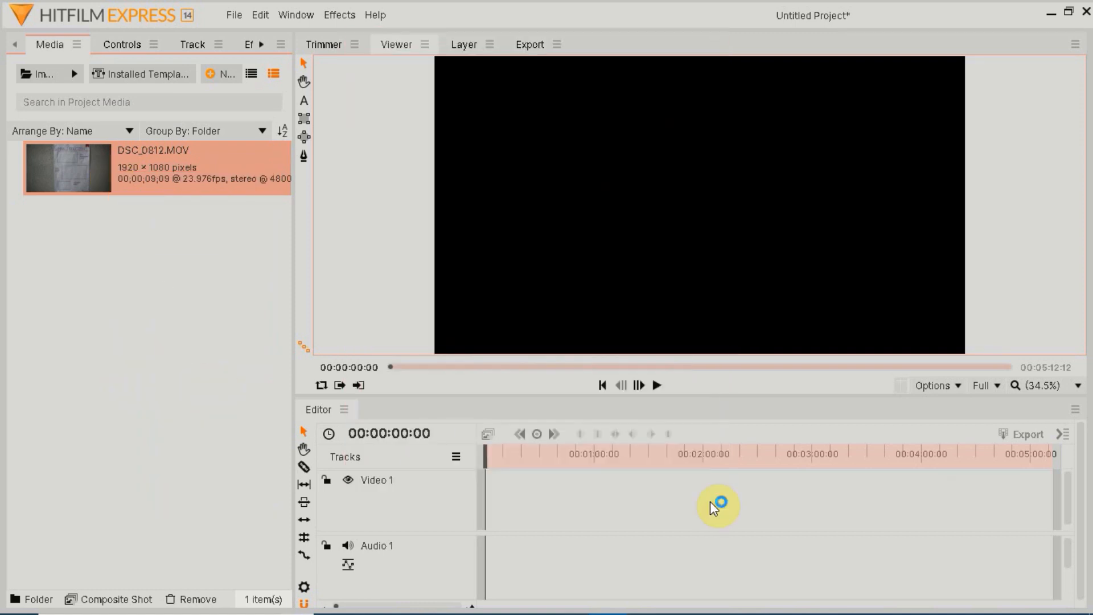
Add a point layer to the composite shot and duplicate it three times.
click(621, 439)
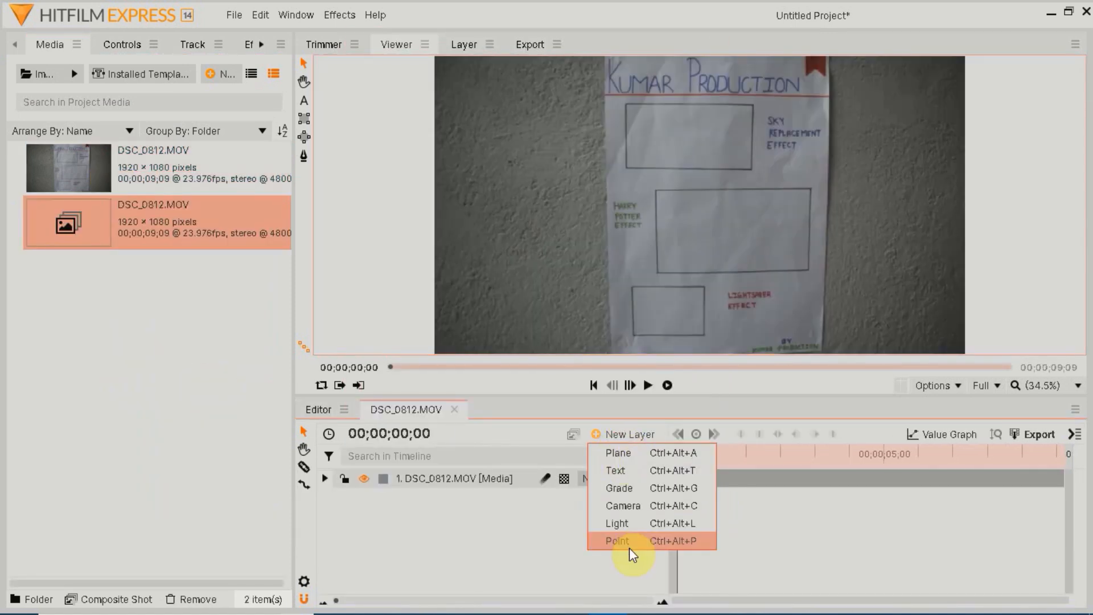
click(631, 542)
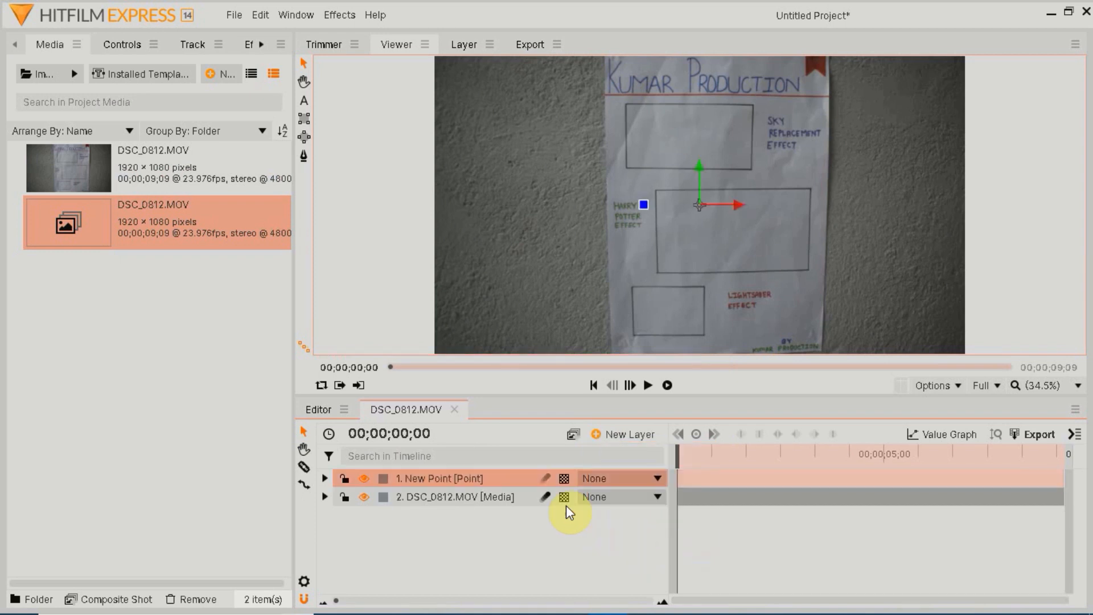
right_click(481, 483)
click(529, 288)
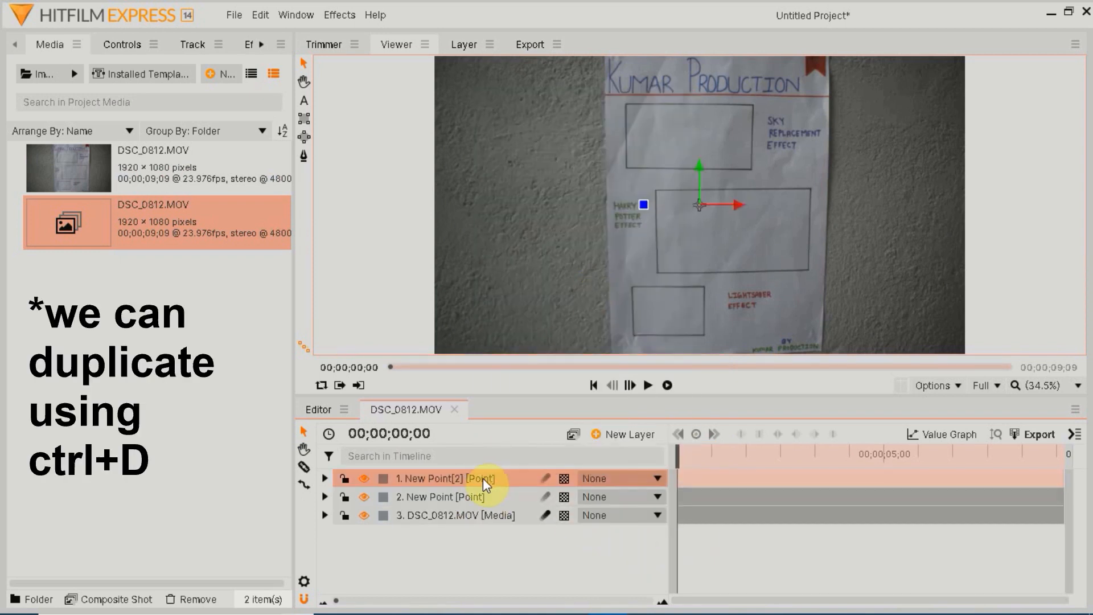
key(ctrl+d)
key(ctrl+d)
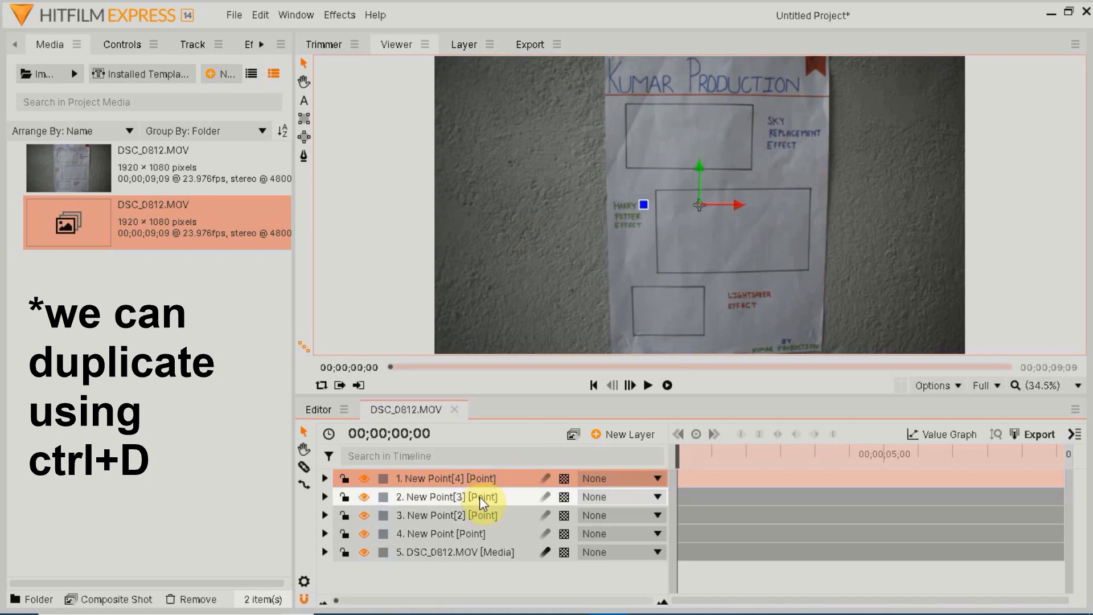
Rename the first two point layers as "top left" and "top right".
right_click(433, 488)
click(451, 456)
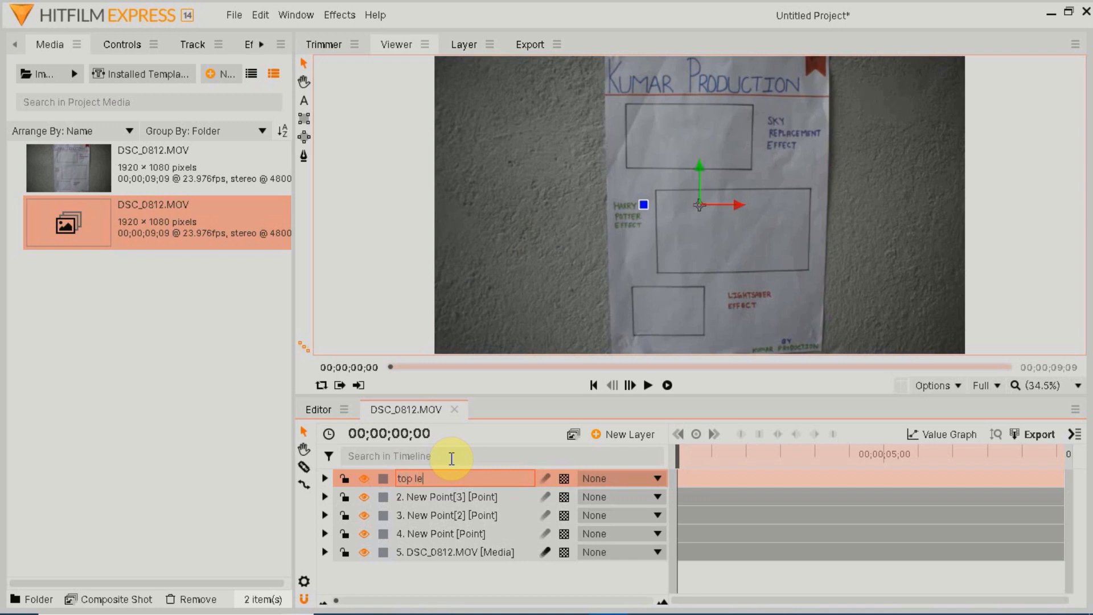
key(Return)
double_click(450, 497)
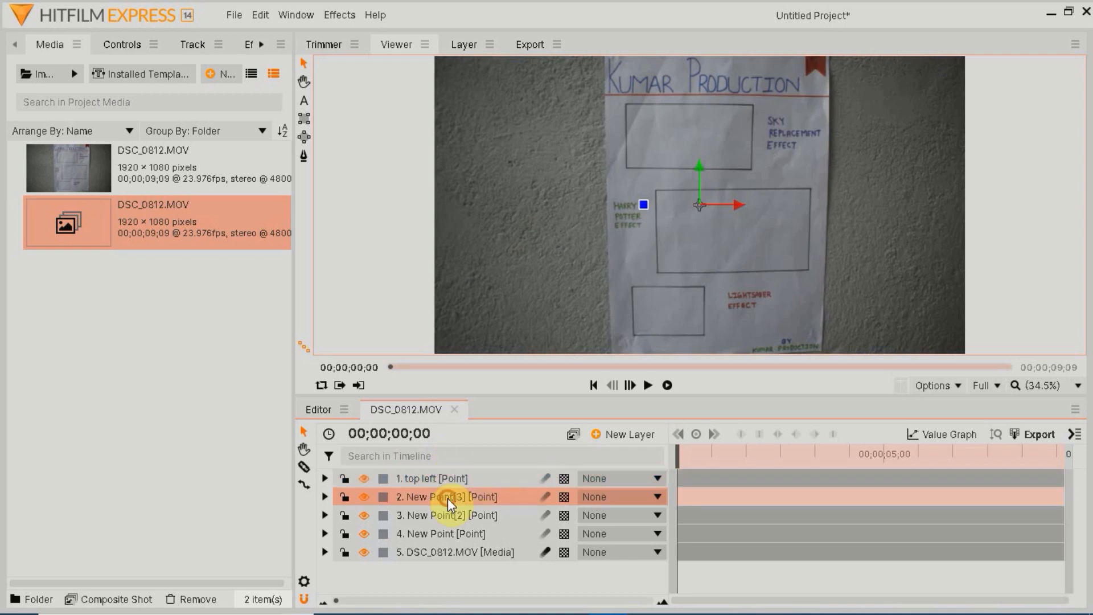
text(top right)
key(Return)
Rename the remaining two point layers as "bottom left" and "bottom right".
double_click(450, 515)
key(BackSpace)
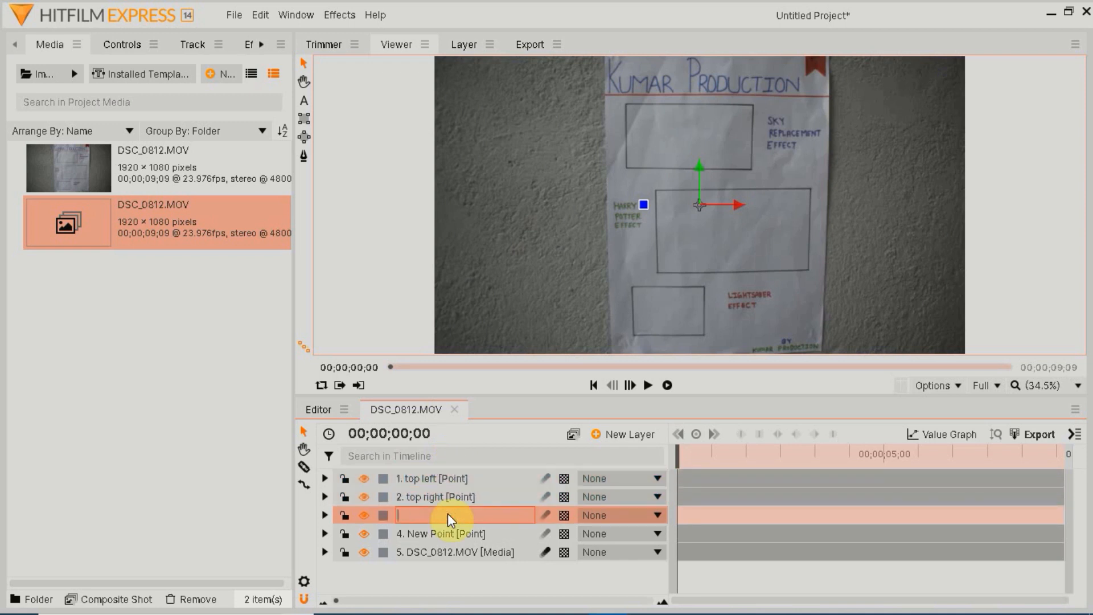
text(bottom left)
key(Return)
double_click(450, 534)
key(BackSpace)
text(bottom )
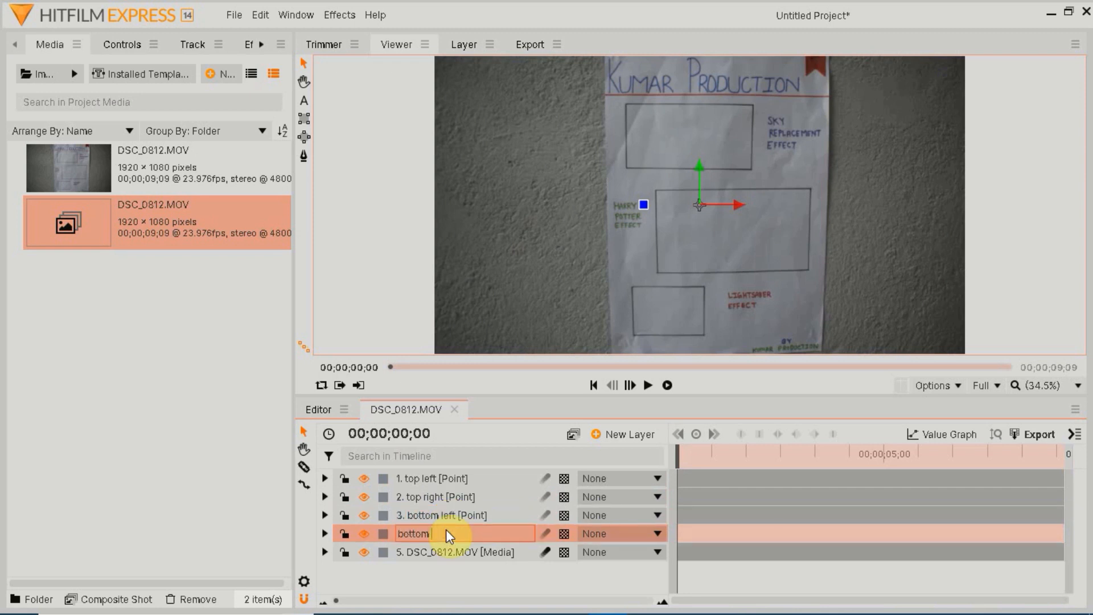
text(right)
key(Return)
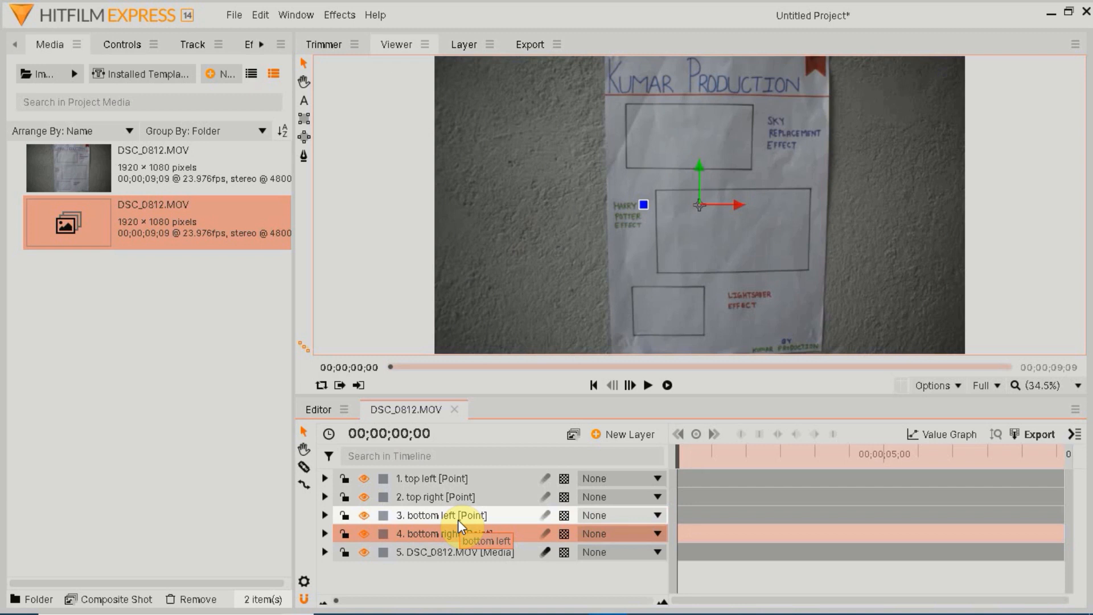
Add a tracker to the DSC_0812.MOV layer and place it on the upper-left corner of the Harry Potter effect rectangle.
click(450, 550)
click(326, 552)
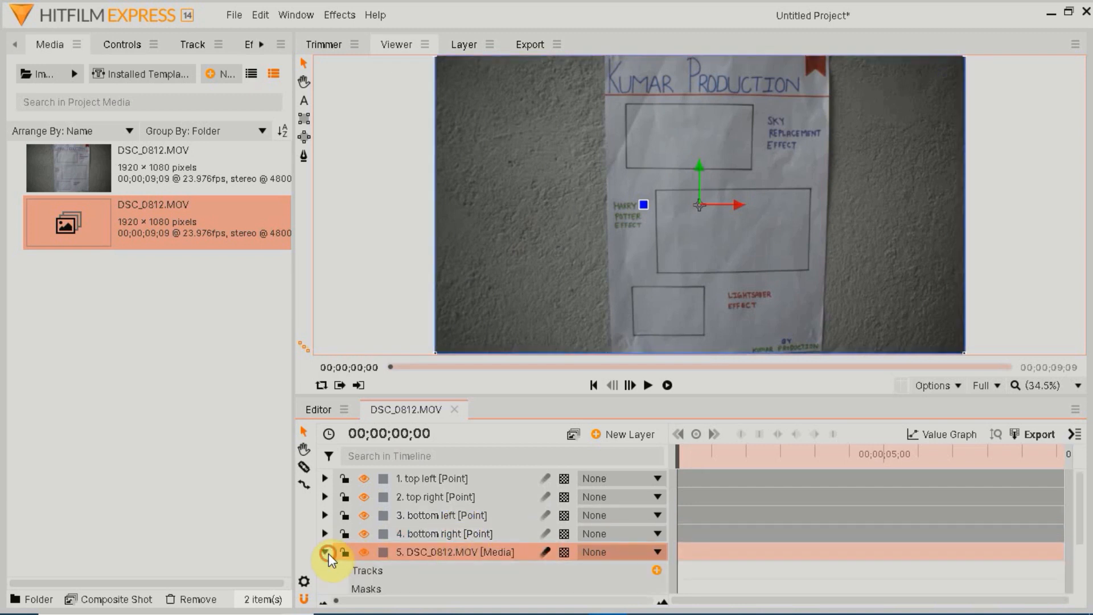
click(655, 567)
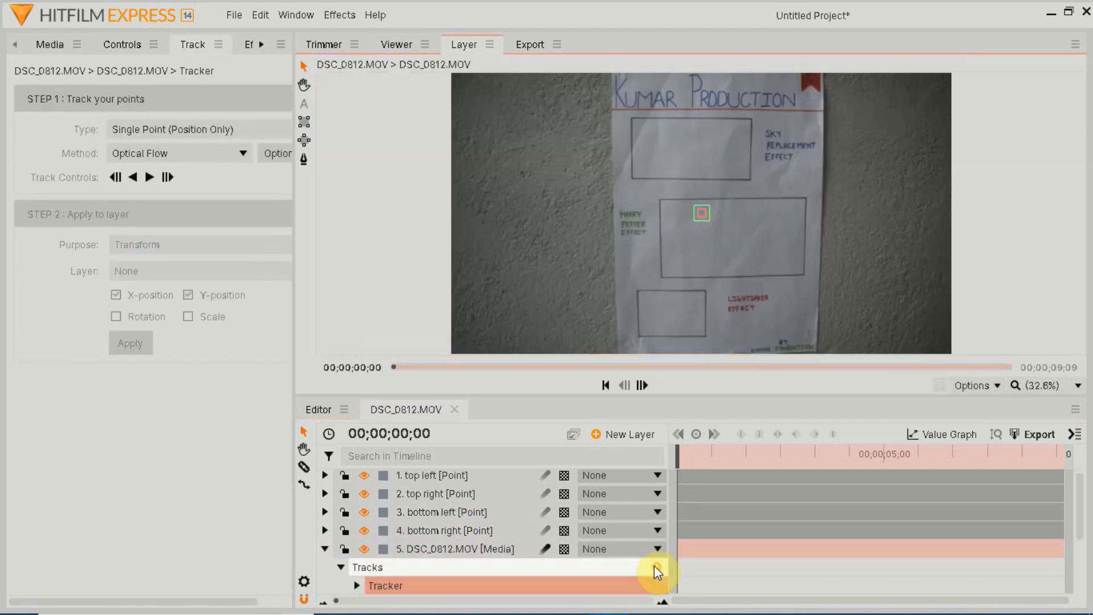
click(704, 223)
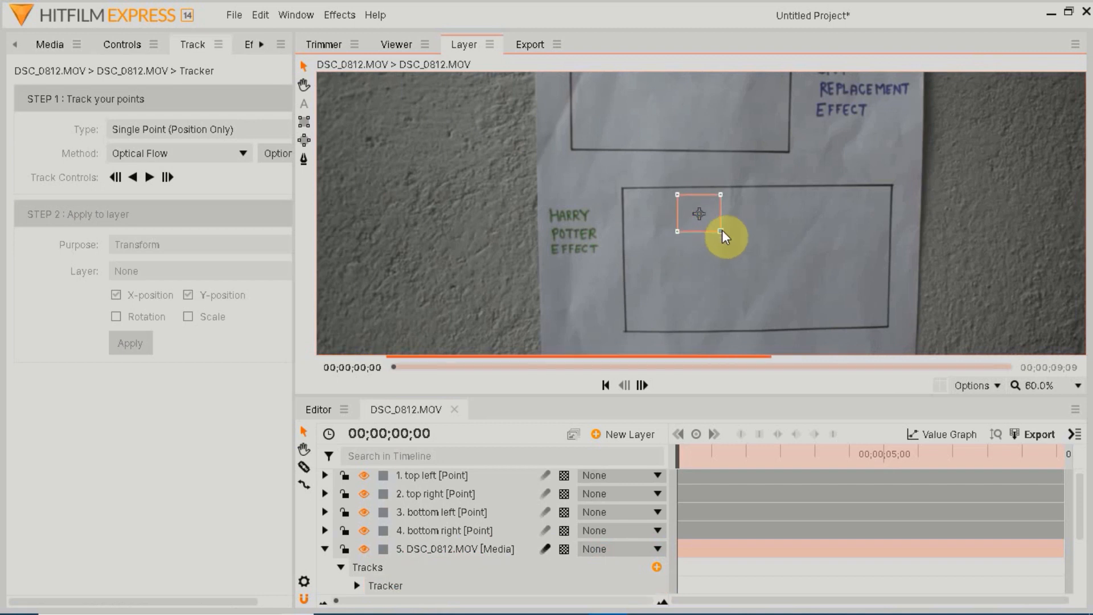
mouse_move(709, 219)
mouse_down()
mouse_move(631, 193)
mouse_move(661, 222)
mouse_up()
scroll(632, 193, up, 3)
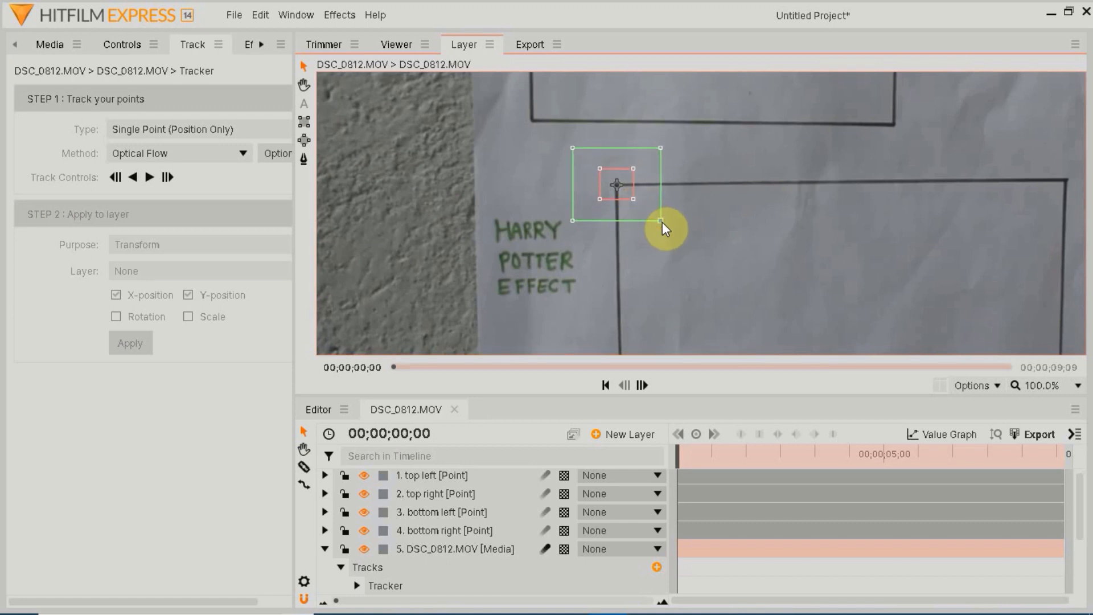
Track the rectangle's upper-left corner forward through the clip and apply its X and Y position to the top left point layer.
click(1035, 385)
click(1034, 367)
click(150, 178)
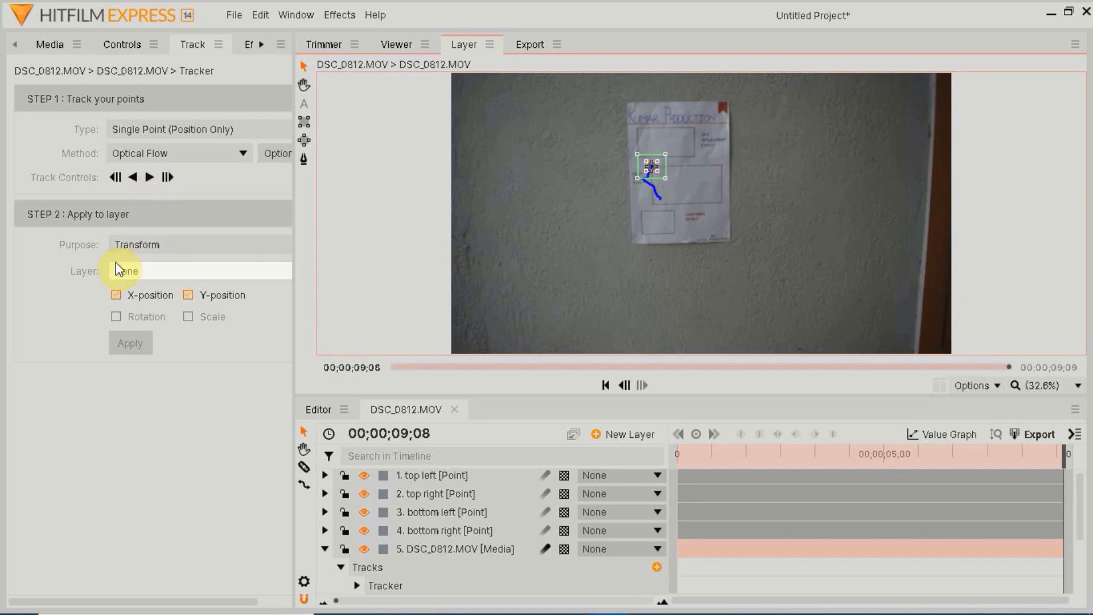
click(128, 274)
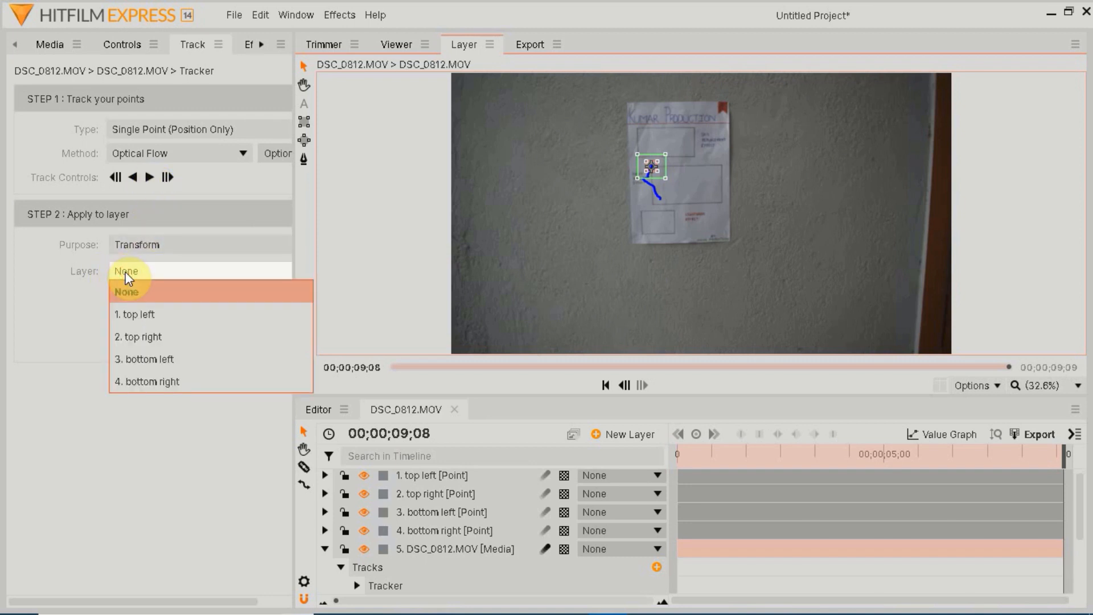
click(142, 315)
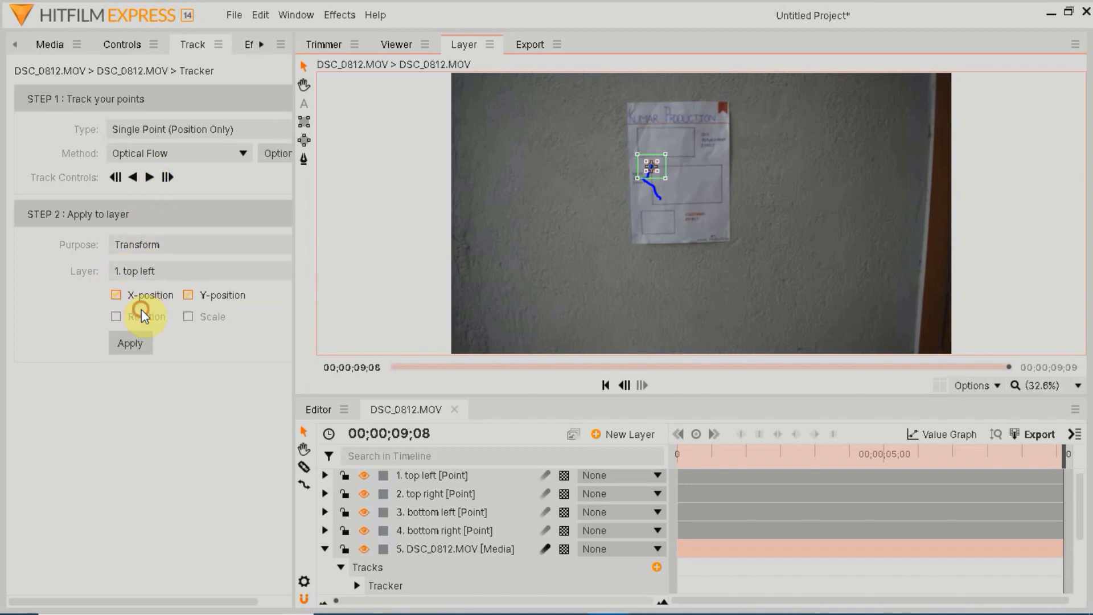
click(138, 345)
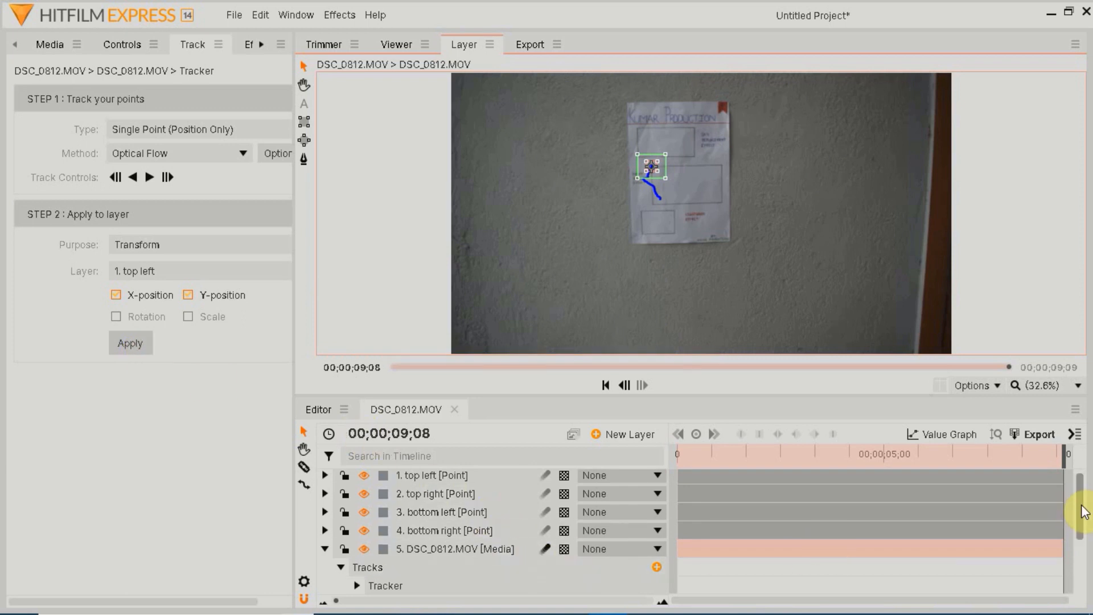
mouse_move(1084, 511)
mouse_down()
mouse_move(1086, 539)
mouse_move(1080, 531)
mouse_up()
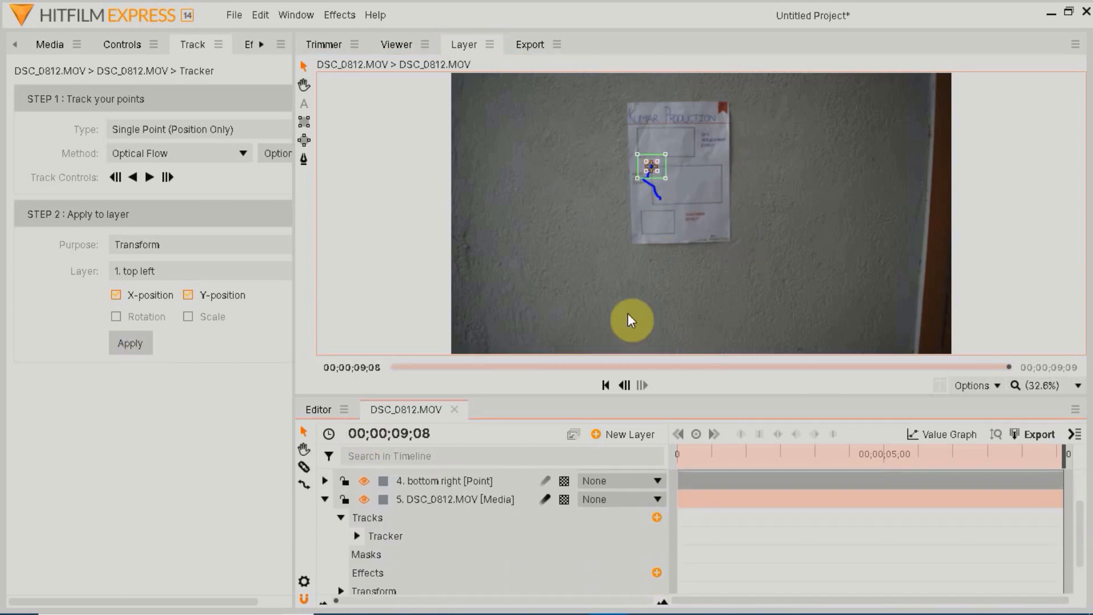
click(656, 521)
scroll(692, 216, up, 2)
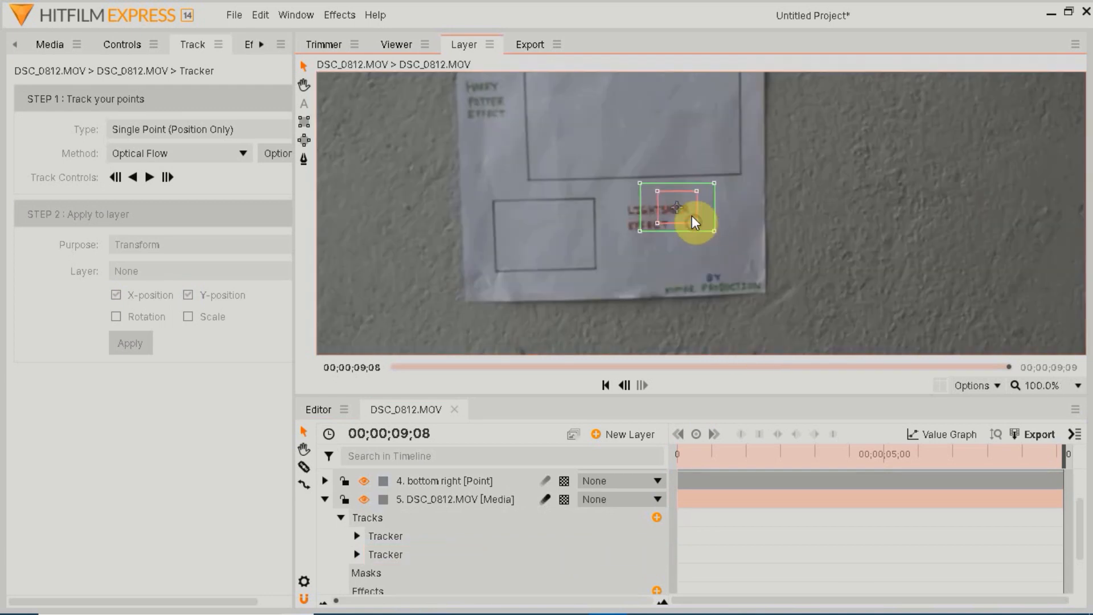
drag(691, 214, 719, 179)
scroll(718, 179, up, 2)
drag(867, 277, 881, 289)
scroll(882, 289, down, 4)
click(149, 177)
click(723, 330)
Track the Harry Potter rectangle's upper-right corner from the first frame with a new tracker and apply its position to the top right point layer.
drag(1064, 454, 677, 455)
click(657, 518)
scroll(702, 215, up, 2)
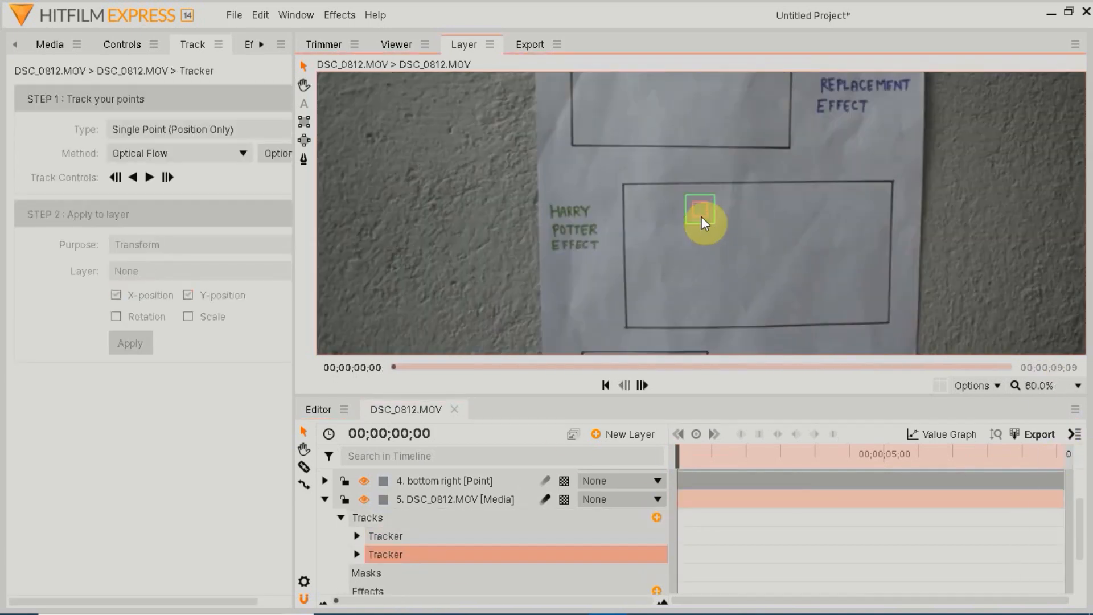
drag(702, 214, 889, 182)
scroll(890, 182, up, 3)
scroll(972, 254, down, 5)
click(150, 181)
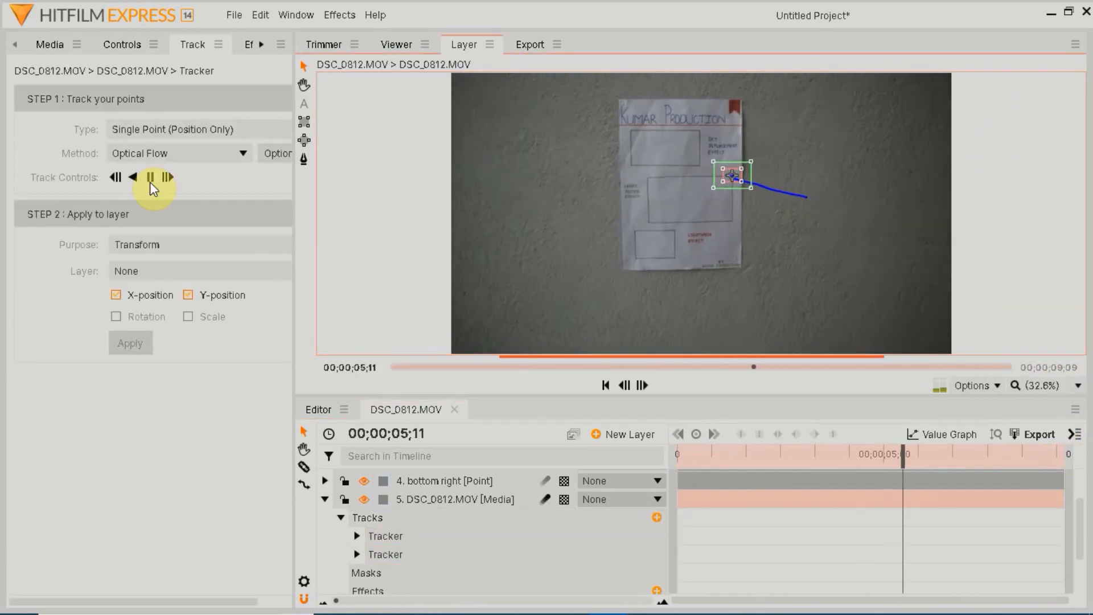
click(157, 345)
Add a third tracker at the first frame, place it on the rectangle's lower-left corner and shrink its search area.
drag(1064, 454, 677, 454)
click(656, 517)
scroll(700, 219, up, 3)
drag(696, 191, 622, 301)
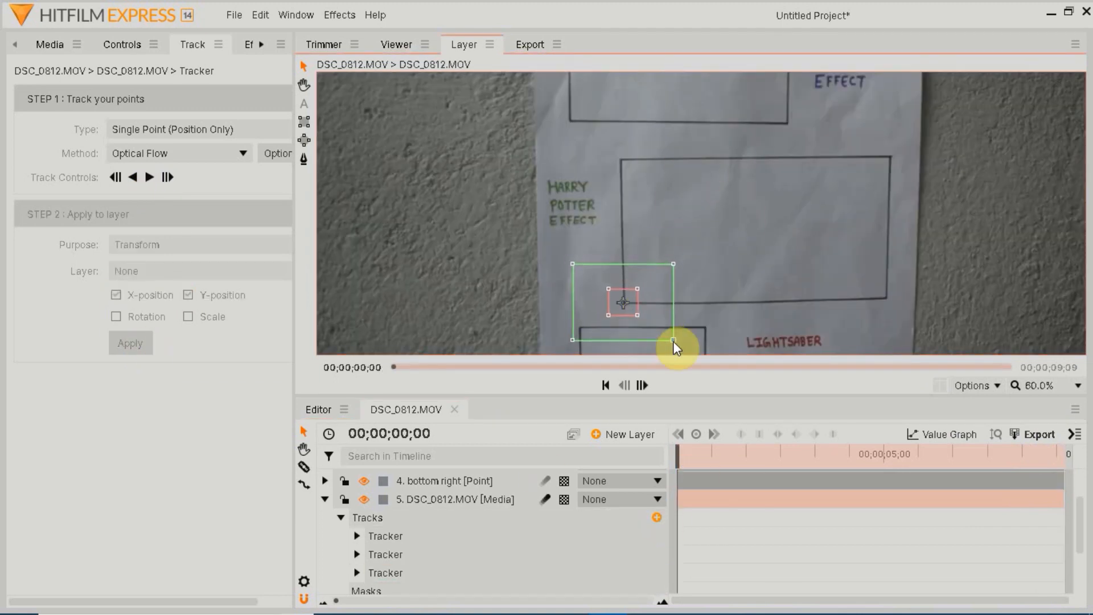
drag(675, 341, 651, 326)
scroll(652, 325, up, 3)
scroll(671, 325, down, 5)
Track the lower-left corner forward through the clip and apply its X and Y position to the bottom left point layer.
click(148, 179)
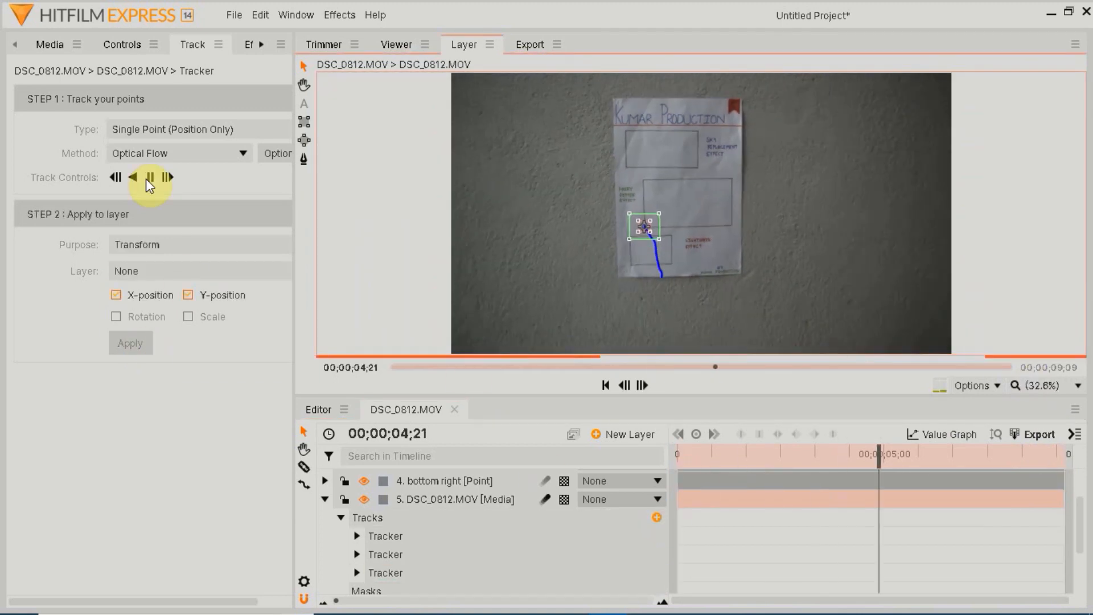
click(199, 271)
click(162, 339)
click(136, 344)
Track the rectangle's lower-right corner from the first frame with a fourth tracker and apply its position to the bottom right point layer.
click(657, 517)
drag(707, 458, 678, 457)
drag(683, 212, 901, 339)
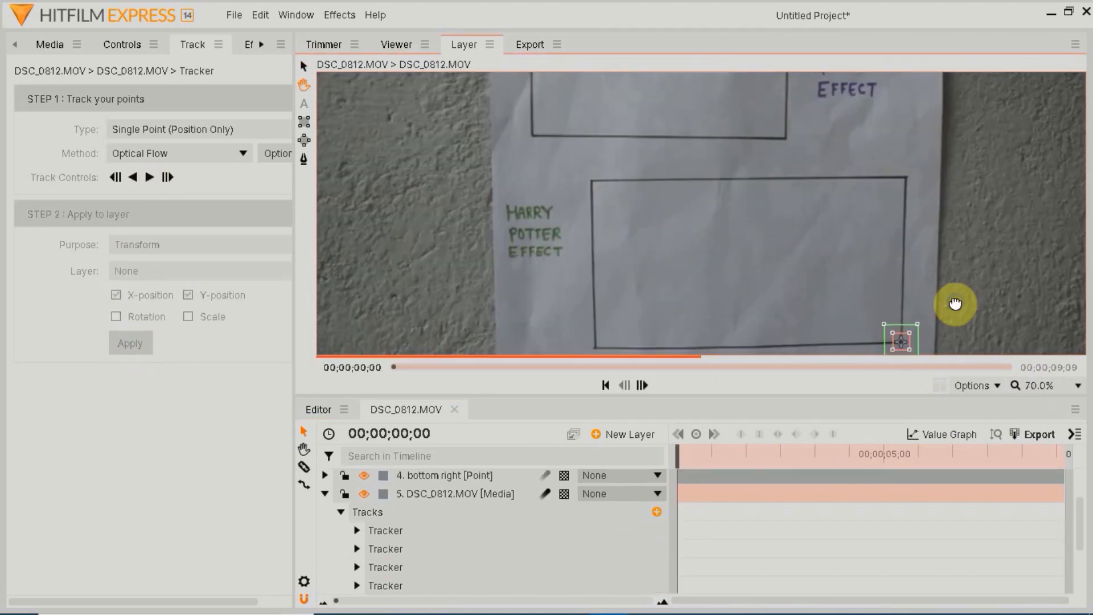
drag(949, 244, 997, 272)
click(150, 179)
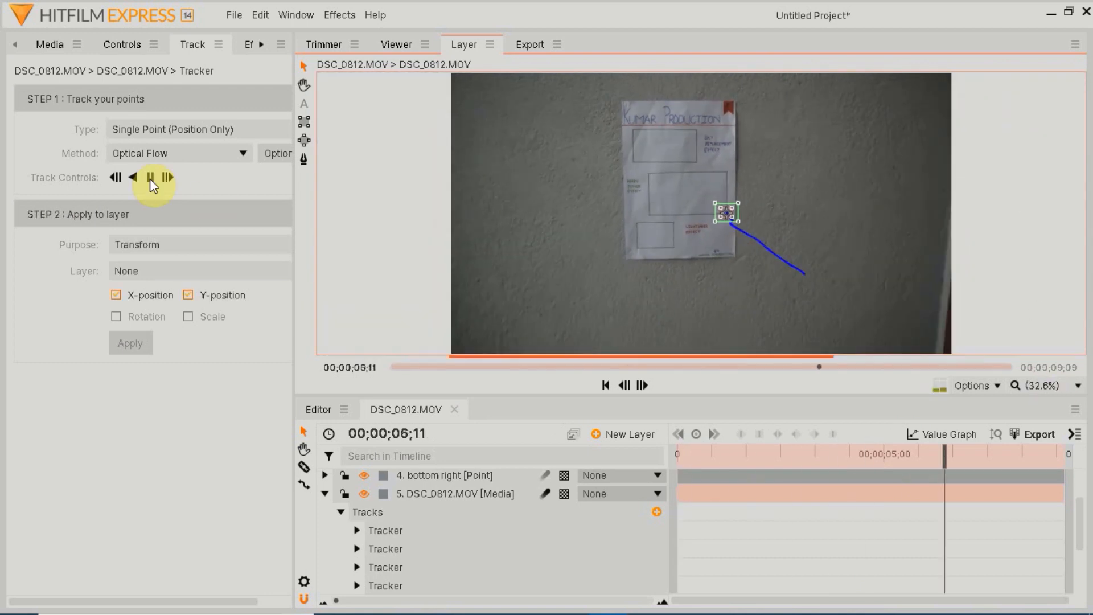
click(199, 271)
click(163, 339)
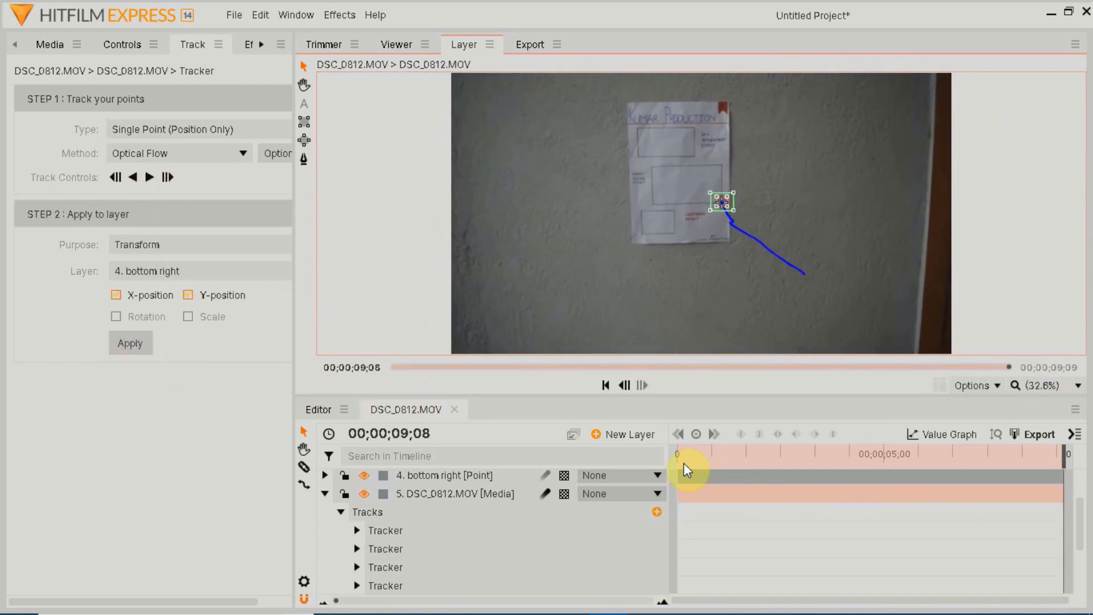
Return to the first frame and check the motion path of each of the four point layers in the composite view.
drag(683, 464, 649, 456)
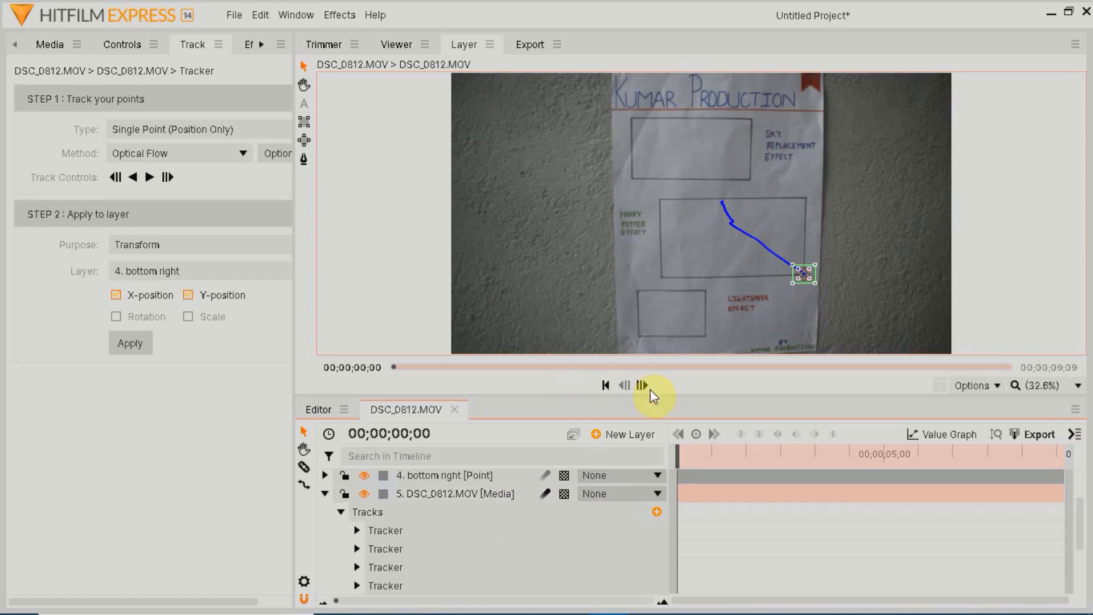
click(399, 43)
click(325, 494)
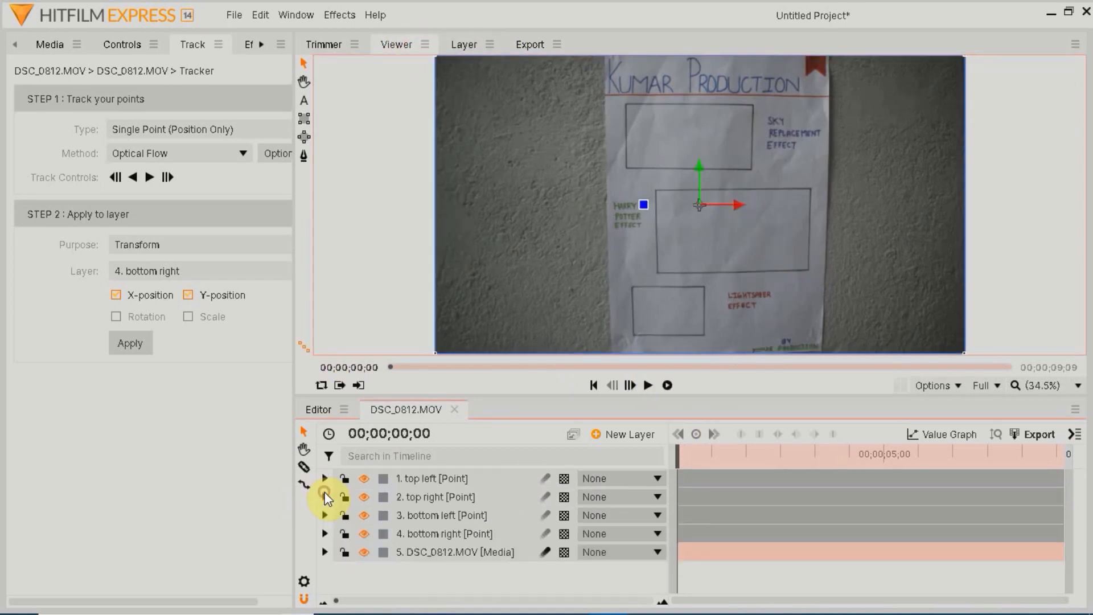
click(450, 479)
click(459, 496)
click(463, 514)
click(466, 533)
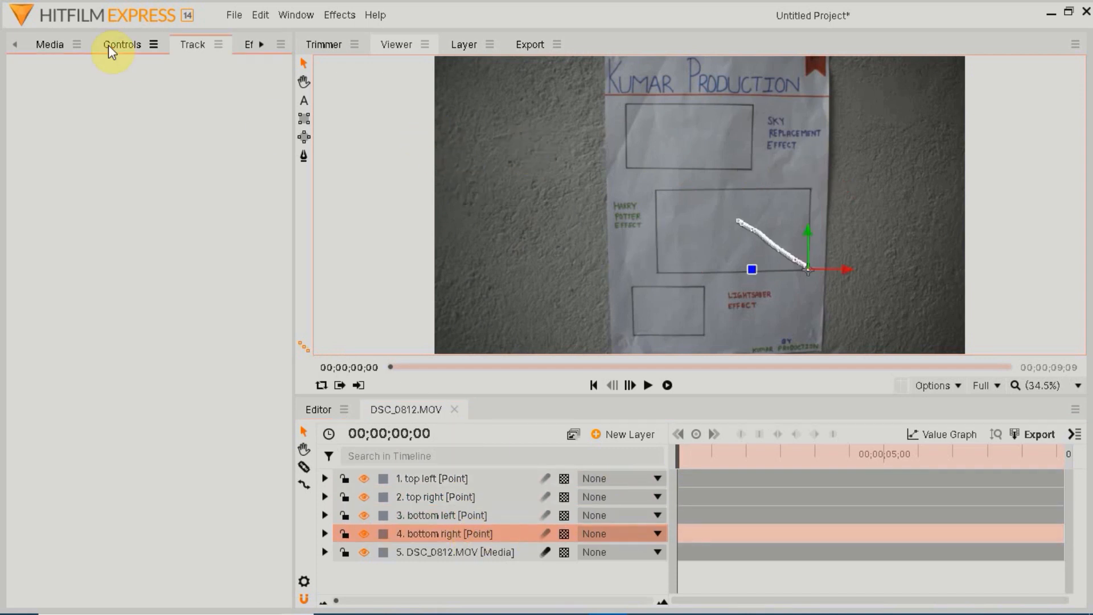
Import the sky replacement clip and place it as the topmost layer, above the four point layers.
click(49, 43)
click(51, 77)
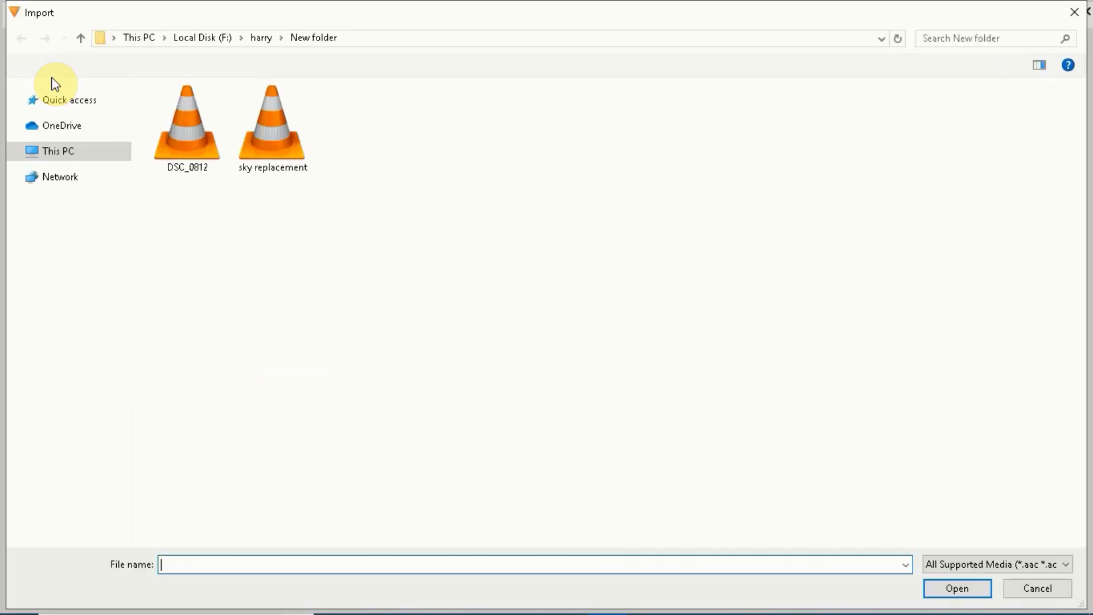
double_click(283, 171)
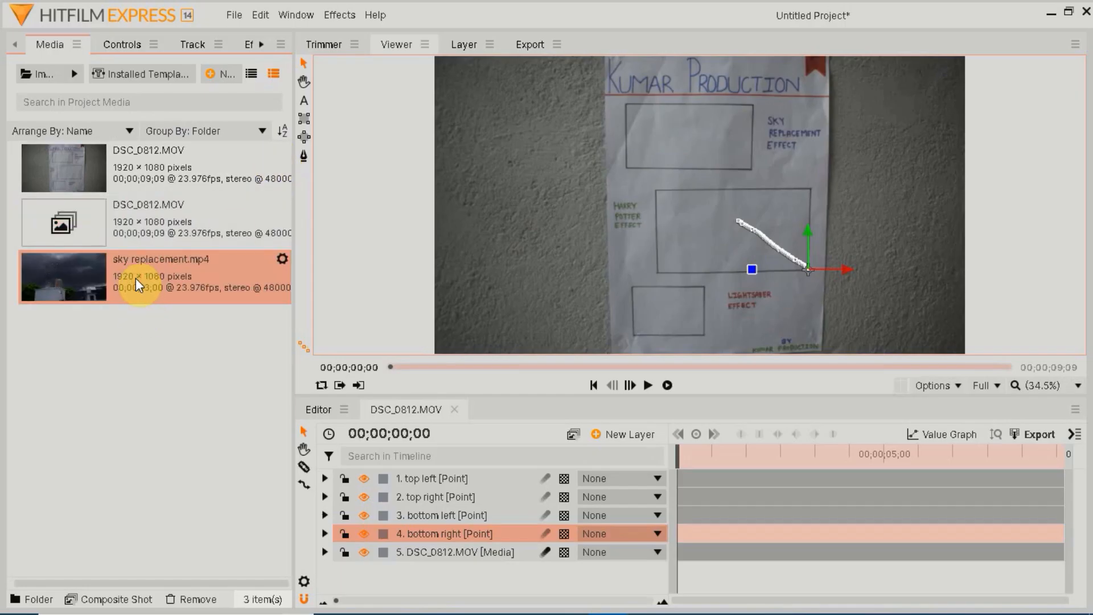
drag(428, 479, 429, 480)
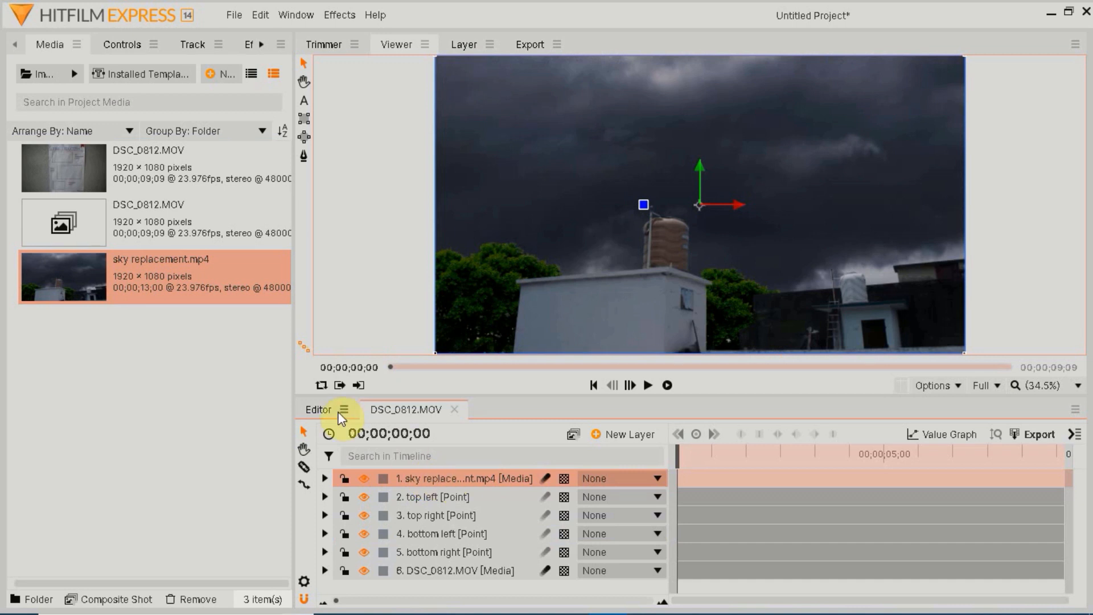
Add the Quad Warp effect to the sky replacement.mp4 layer.
click(115, 46)
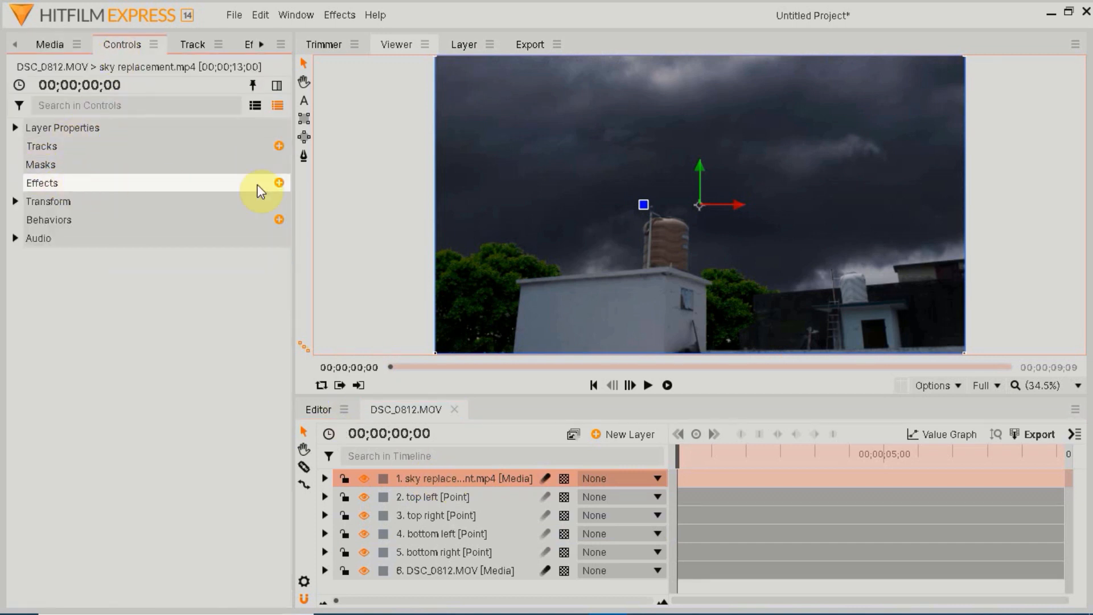
click(279, 183)
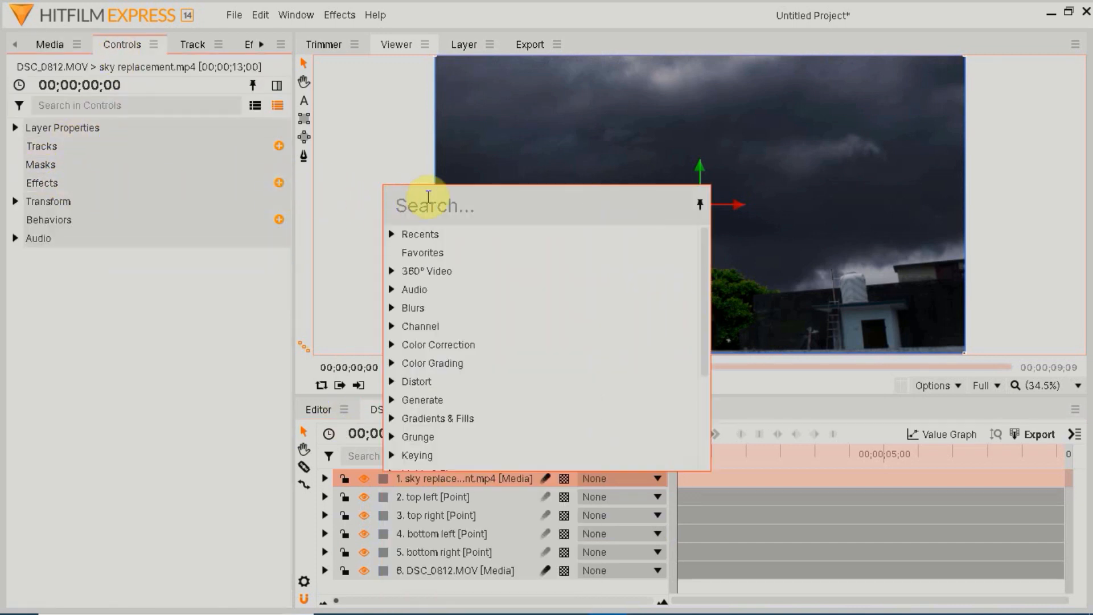
text(quad)
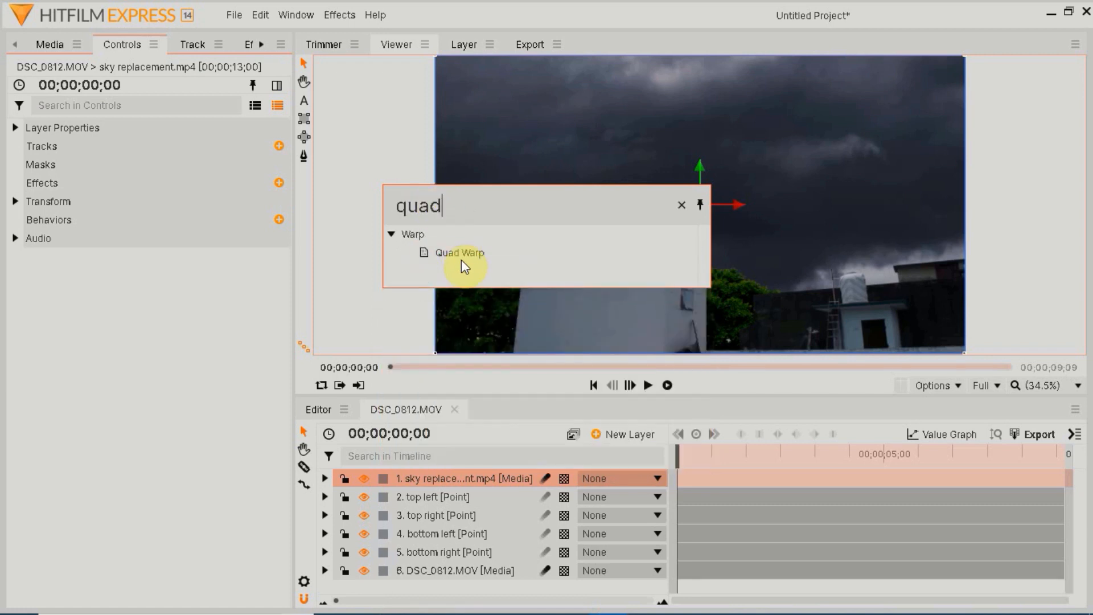
click(458, 256)
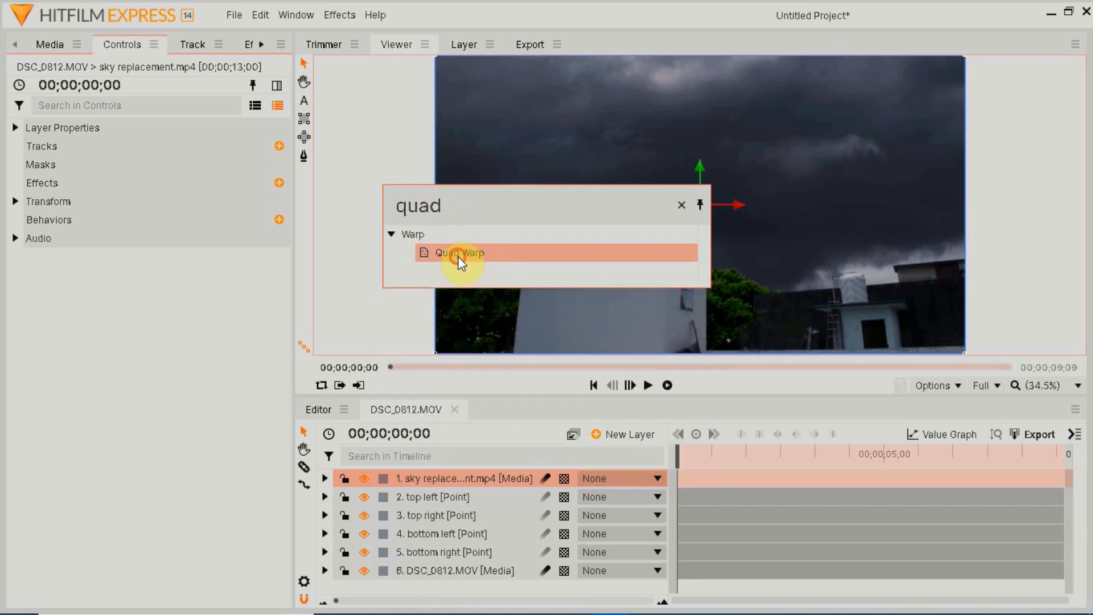
double_click(459, 256)
click(152, 215)
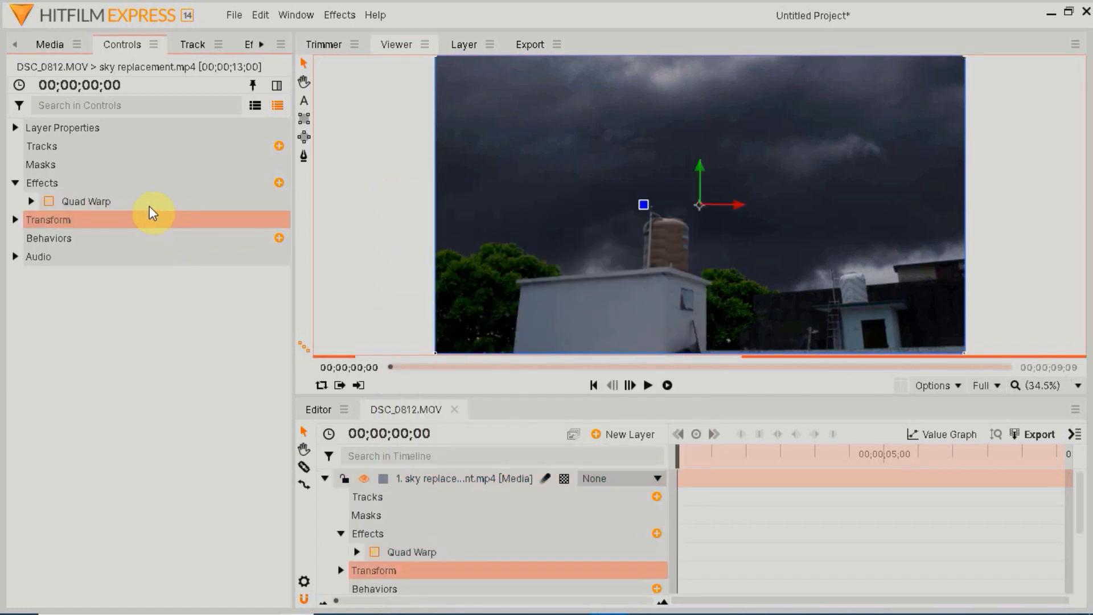
Link the Quad Warp's Top Left and Top Right corners to the top left and top right point layers.
click(92, 206)
click(31, 201)
click(47, 220)
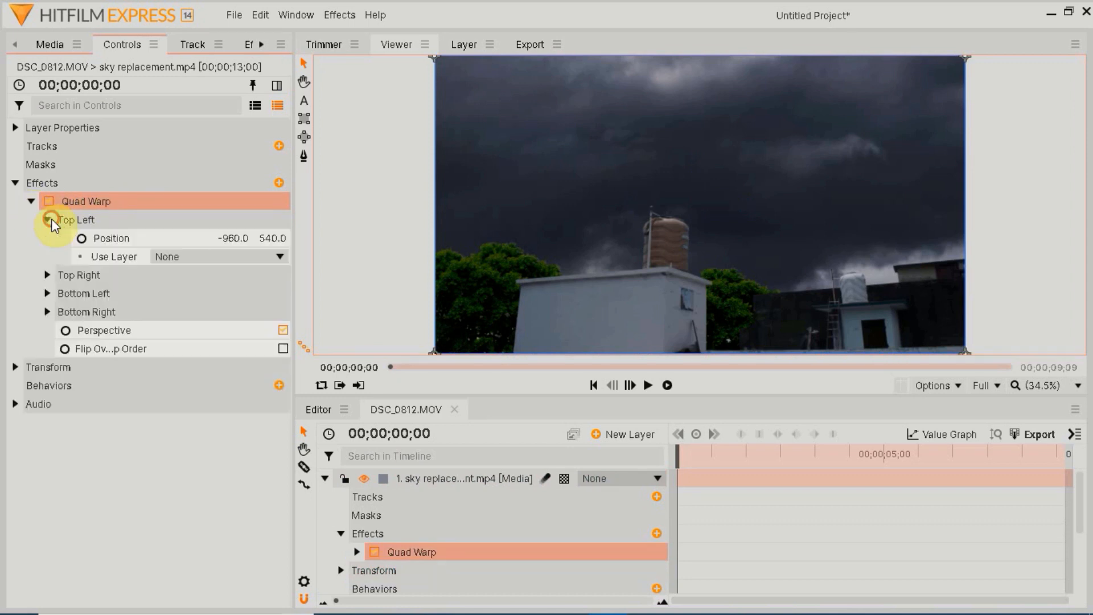
click(193, 256)
click(185, 300)
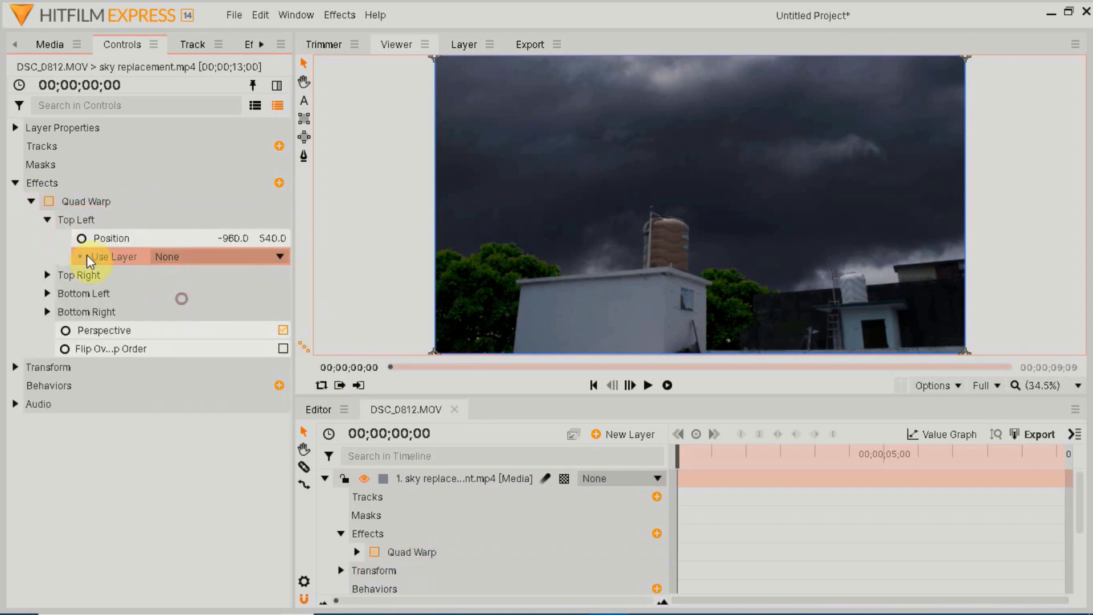
click(47, 220)
click(47, 238)
click(152, 275)
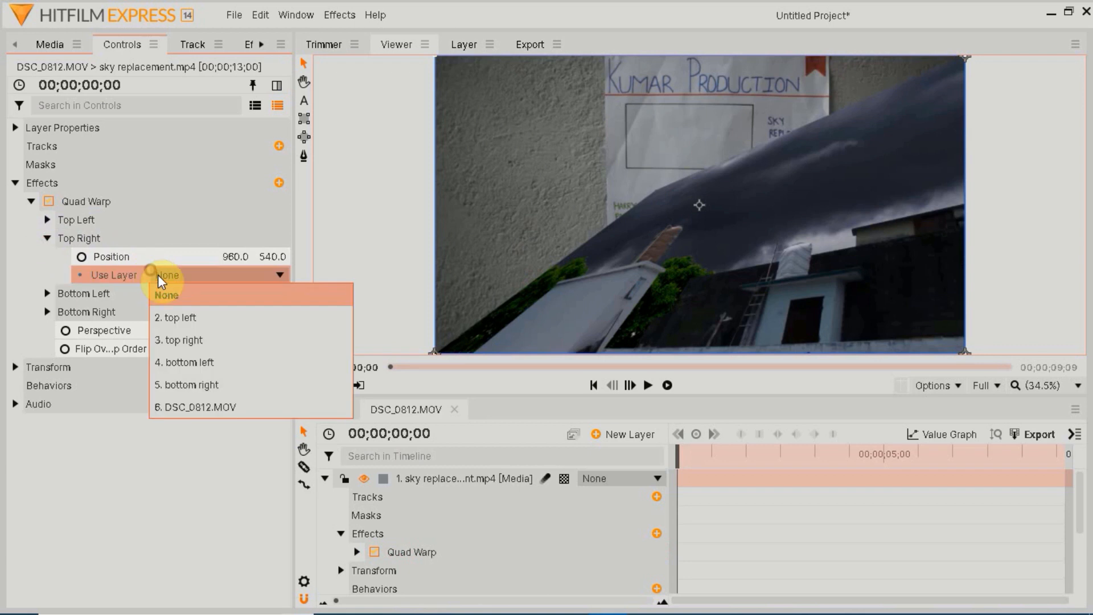
click(186, 337)
click(47, 238)
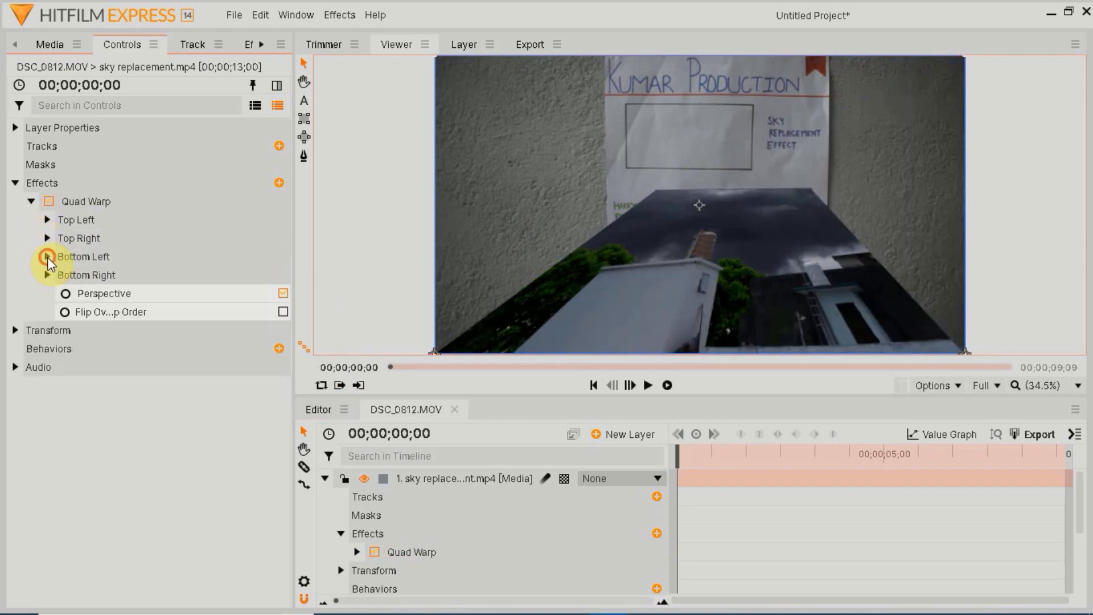
Link the Quad Warp's Bottom Left and Bottom Right corners to the bottom left and bottom right point layers.
click(48, 256)
click(188, 293)
click(211, 387)
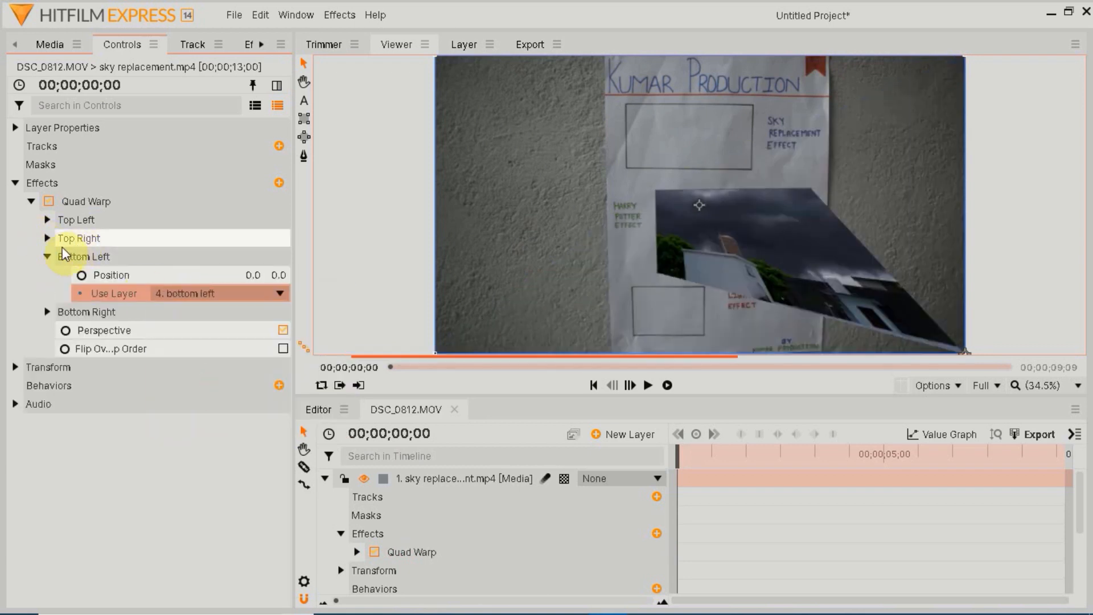
click(48, 257)
click(48, 275)
click(183, 313)
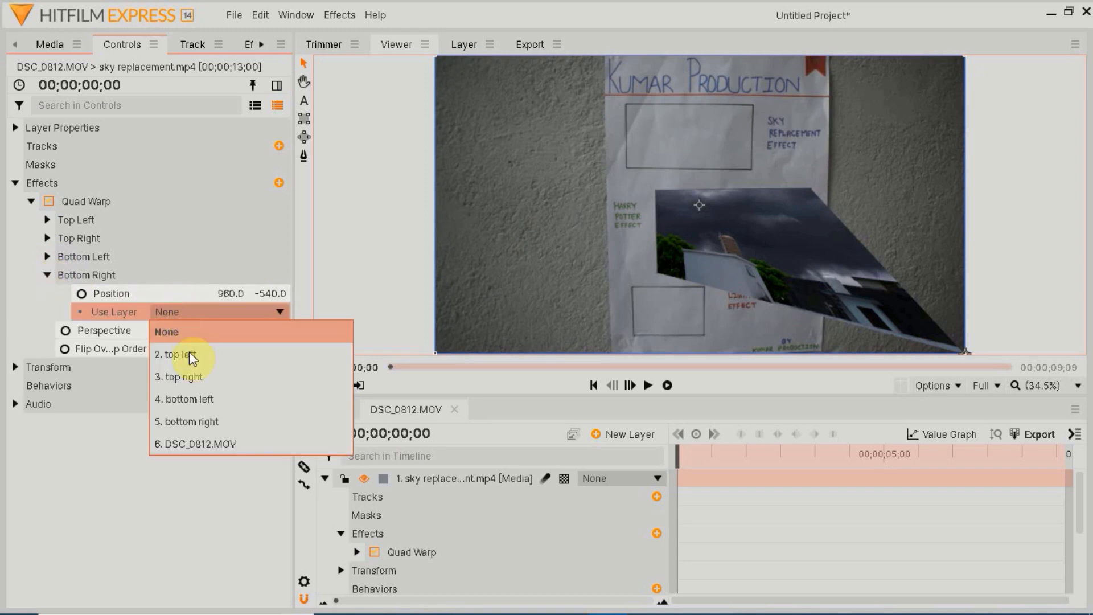
click(207, 419)
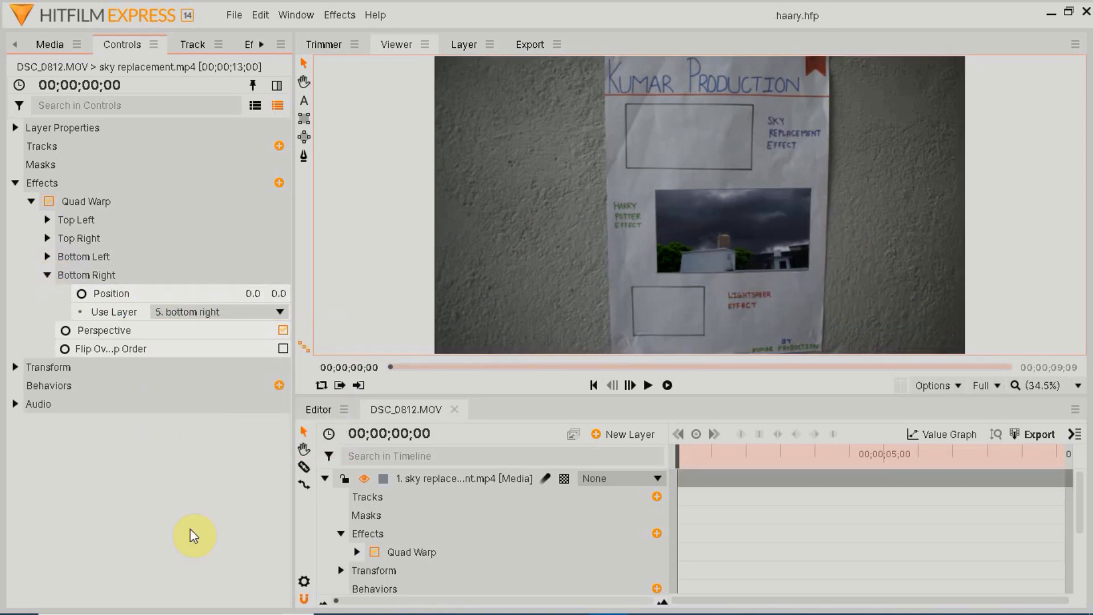
Collapse the layer's properties and scrub the timeline to preview the sky clip inside the poster's rectangle.
click(48, 275)
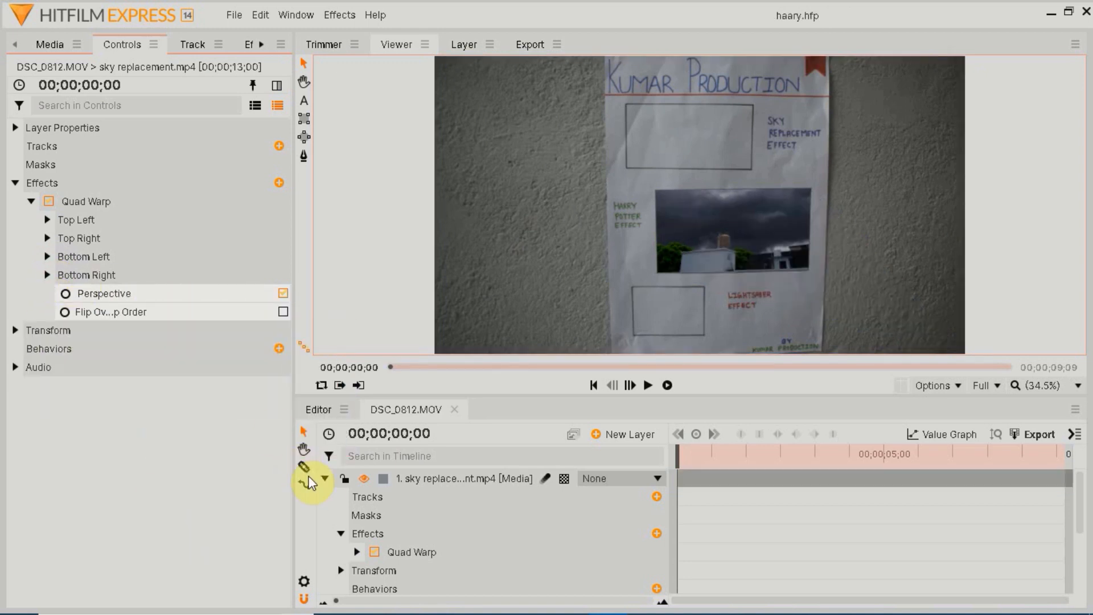
click(325, 478)
drag(731, 455, 604, 469)
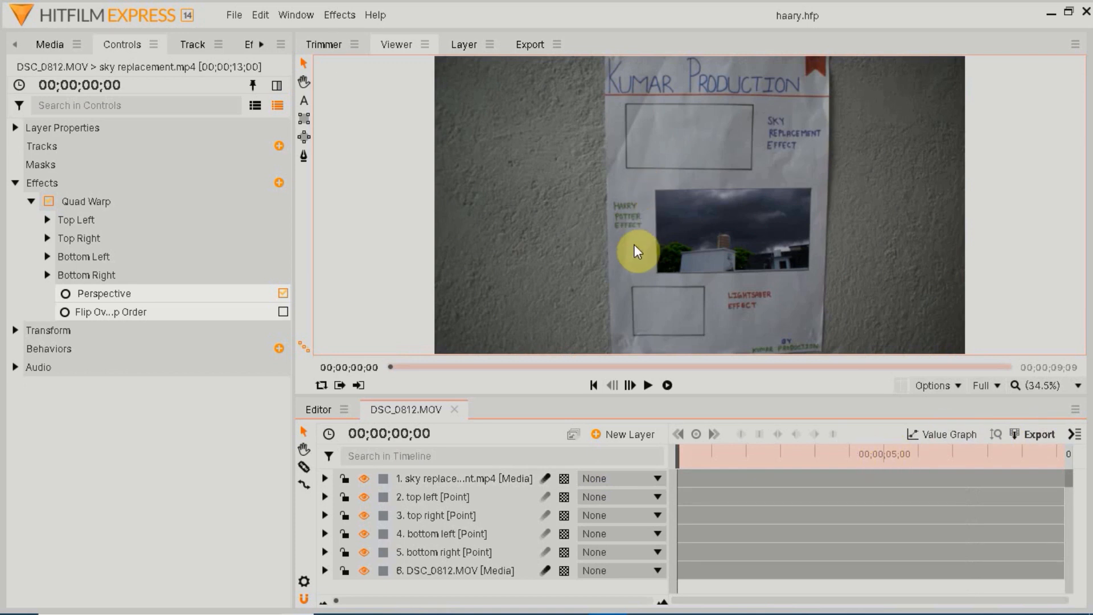